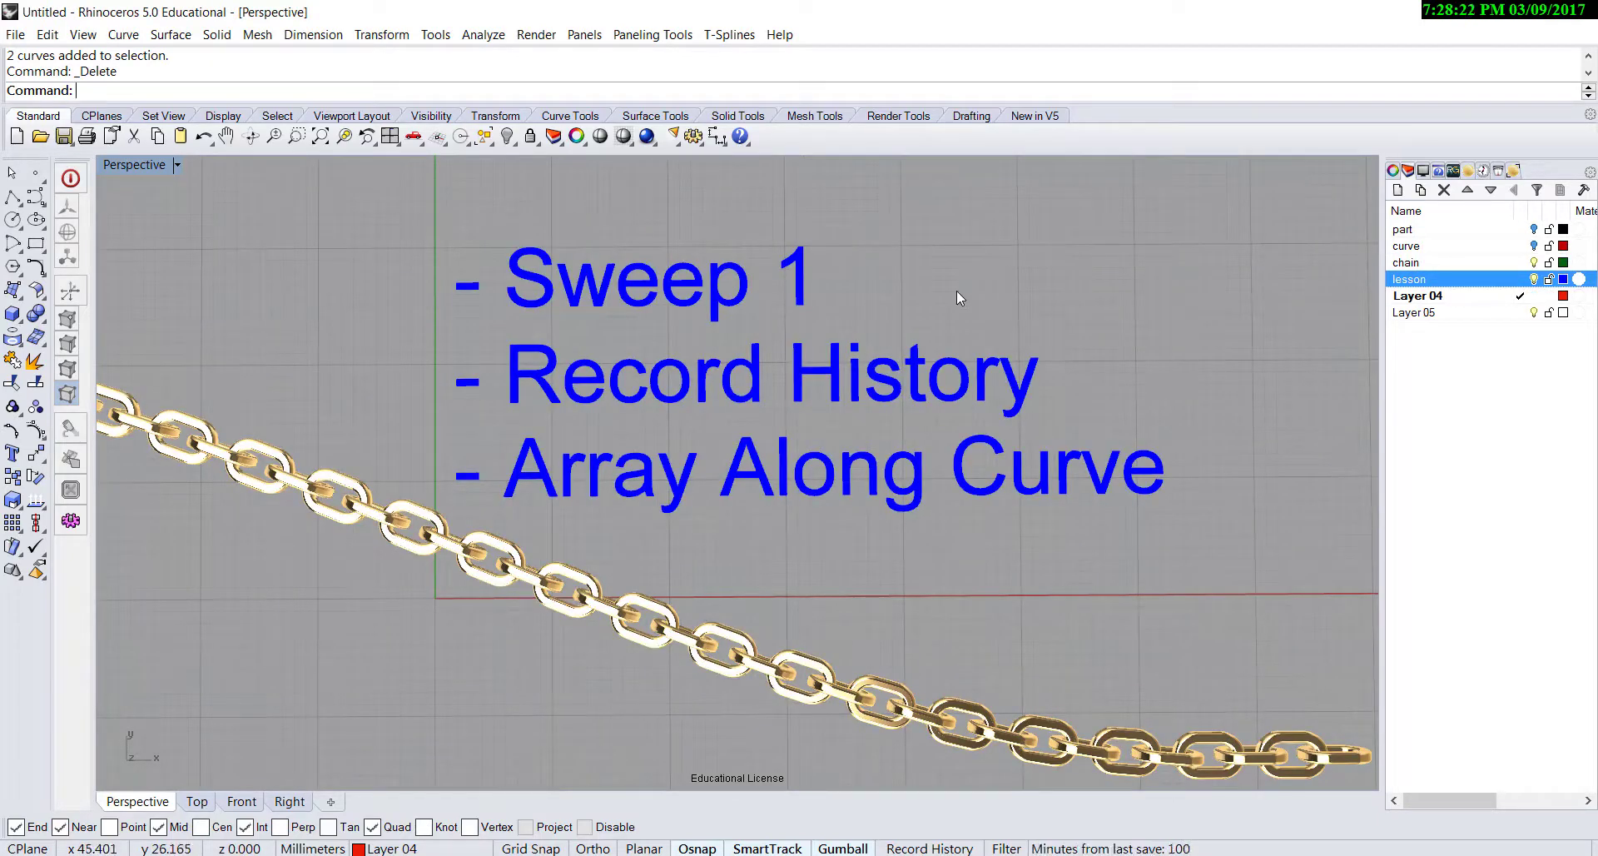
- Turn off the chain and lesson layers and switch the maximized viewport to Top
left_click(849, 284)
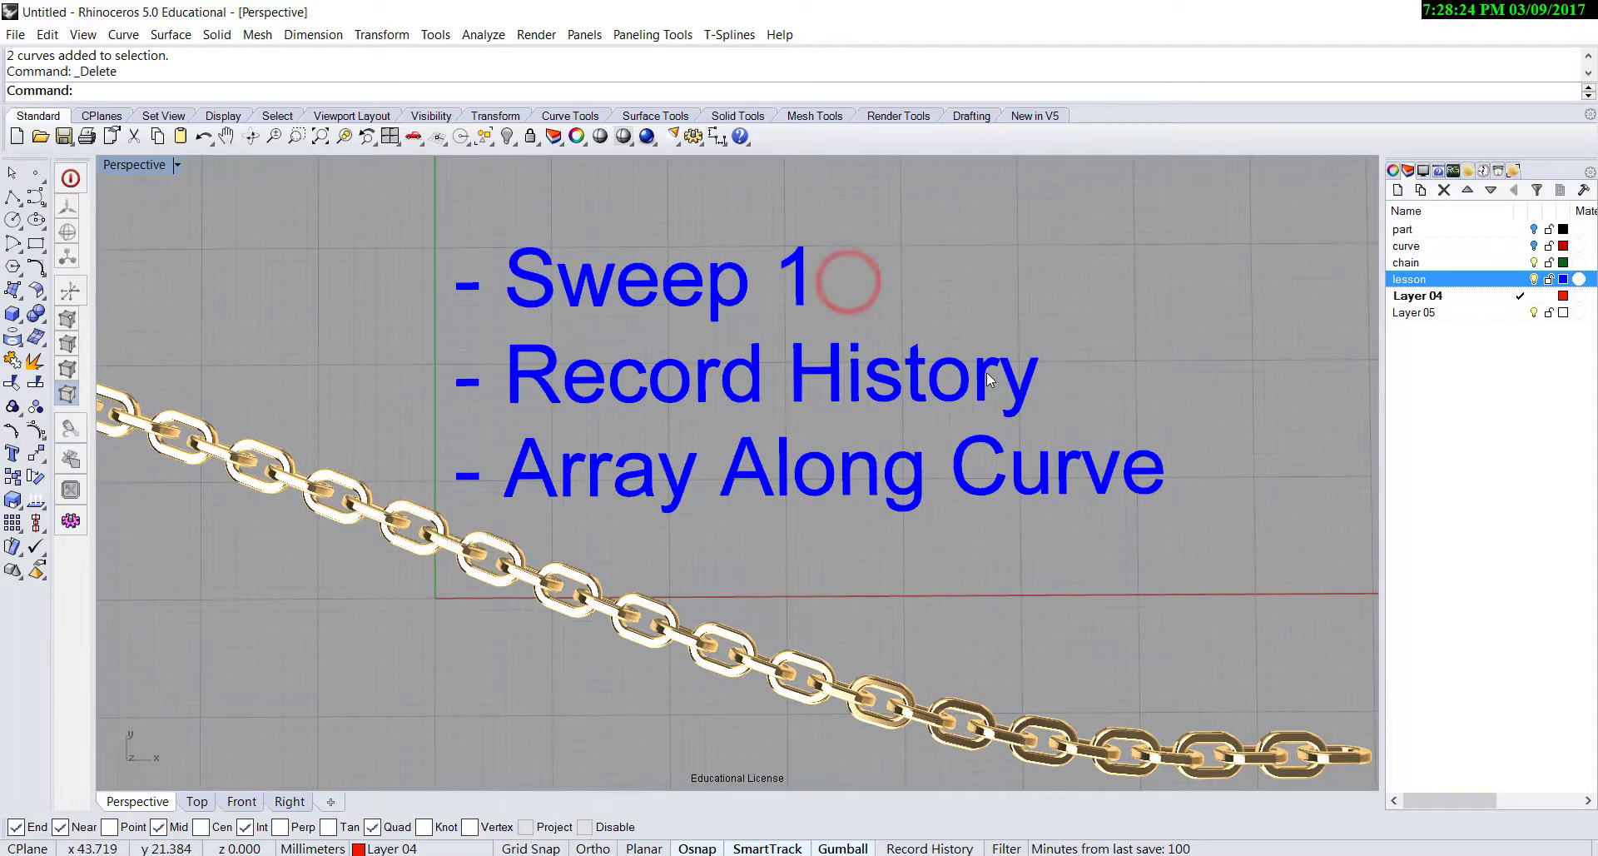
left_click(1049, 387)
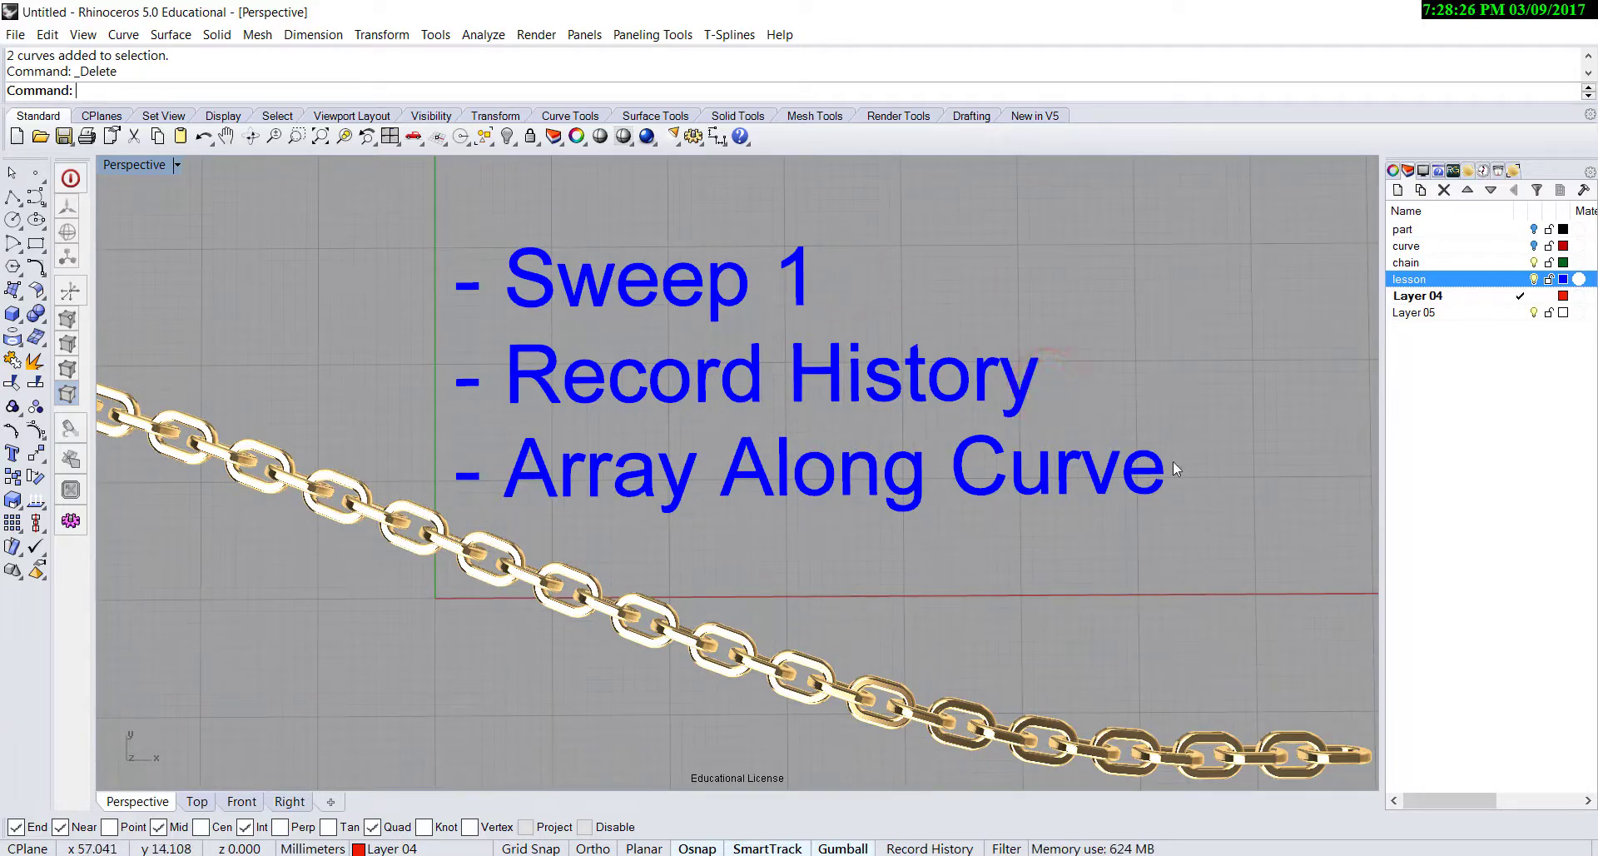
left_click(1207, 482)
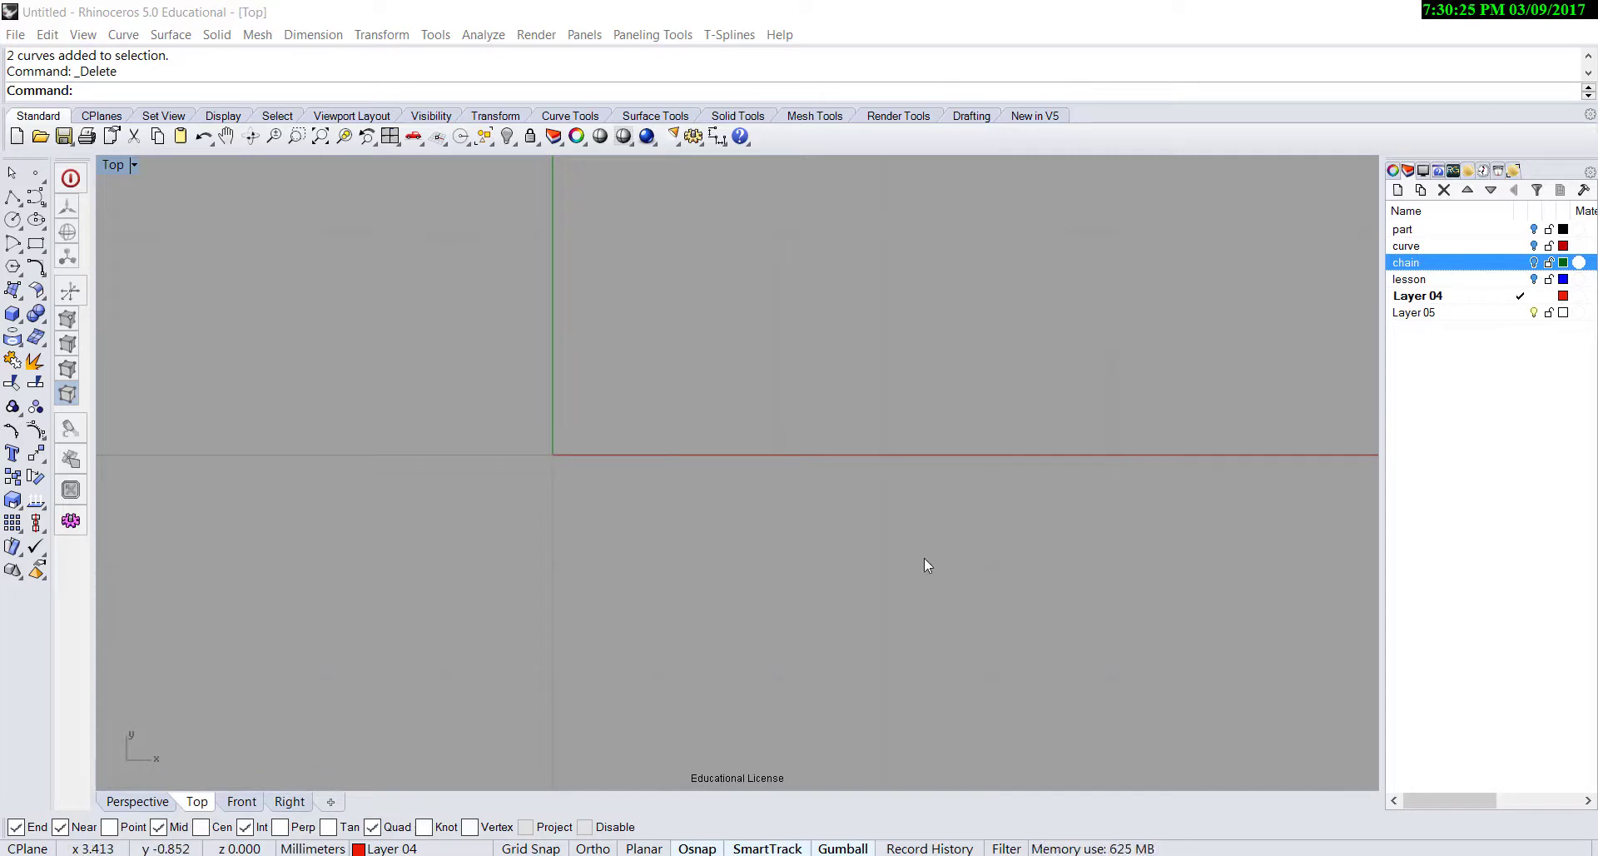
- With Grid Snap on, draw the upper and lower horizontal lines of the slot
left_click(514, 848)
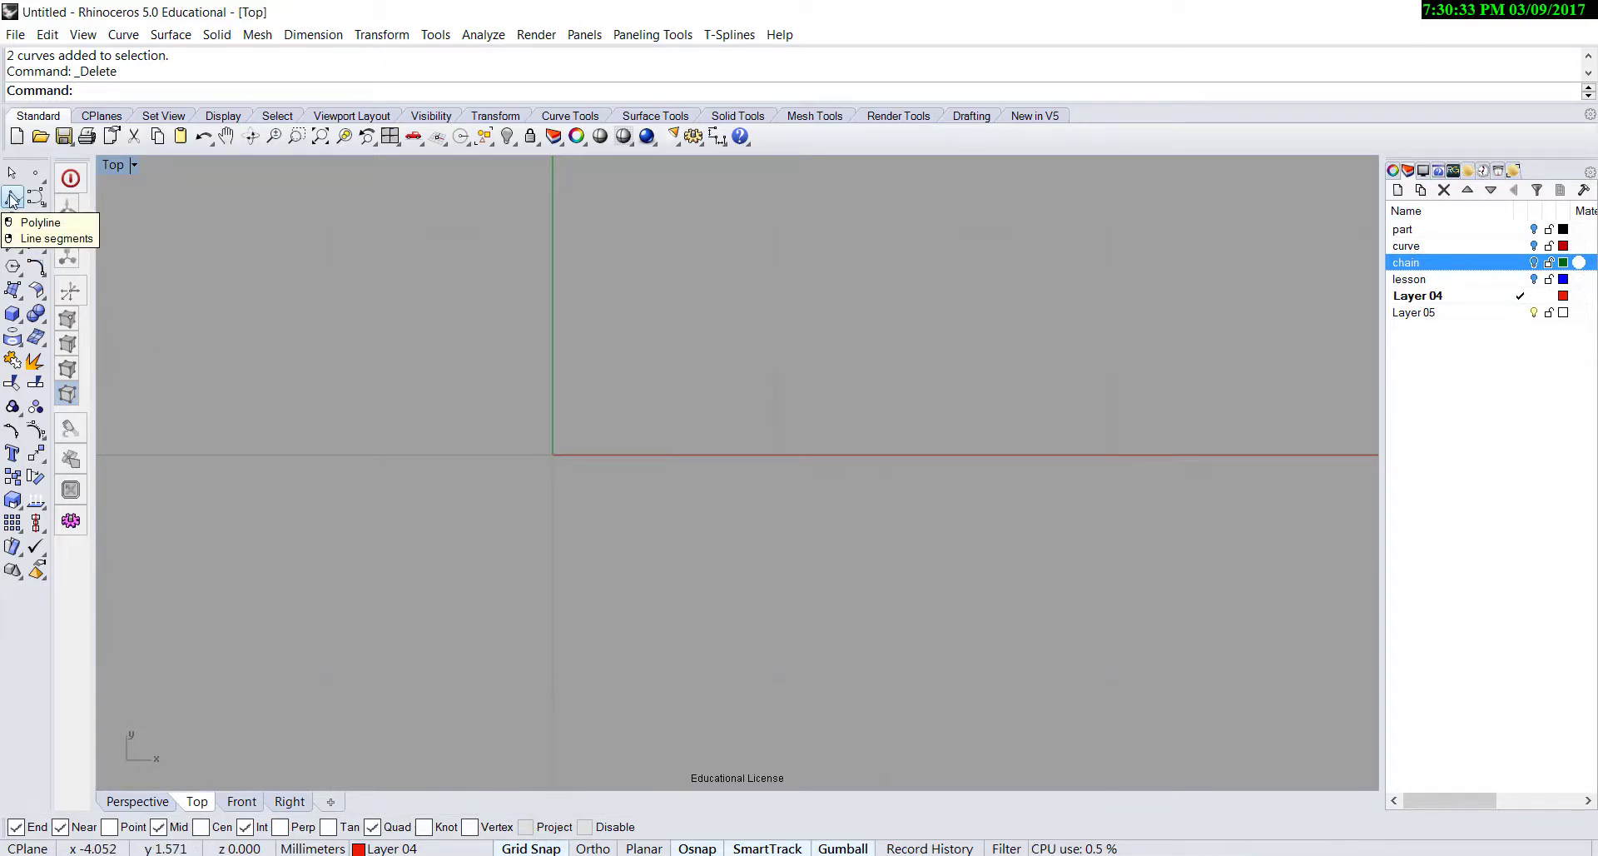
left_click(11, 199)
left_click(454, 358)
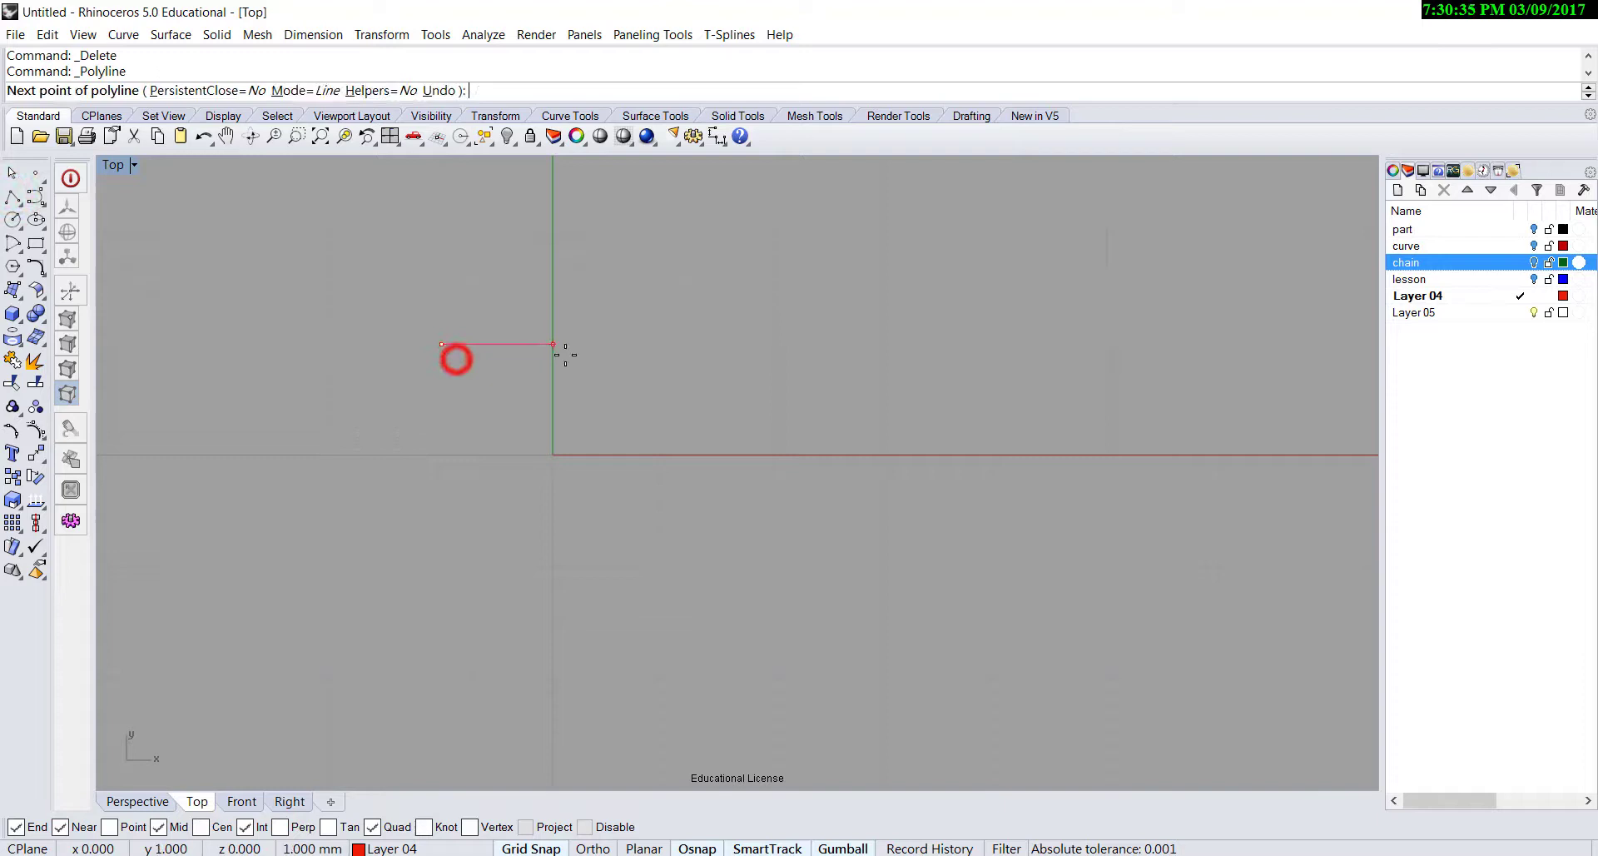
left_click(659, 343)
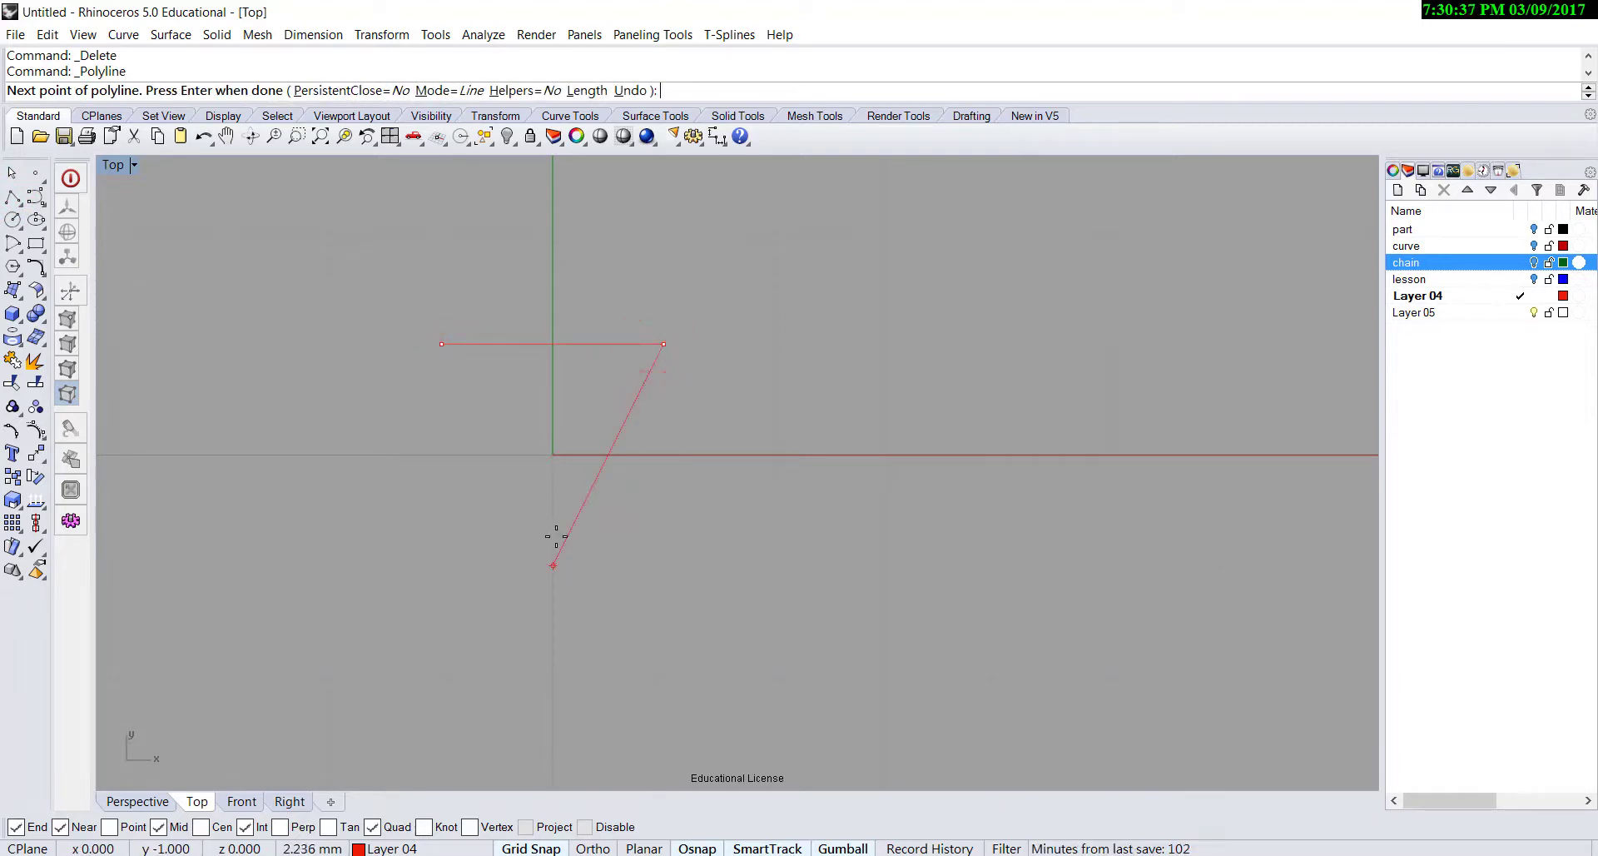
key("Return")
key("Return")
left_click(442, 566)
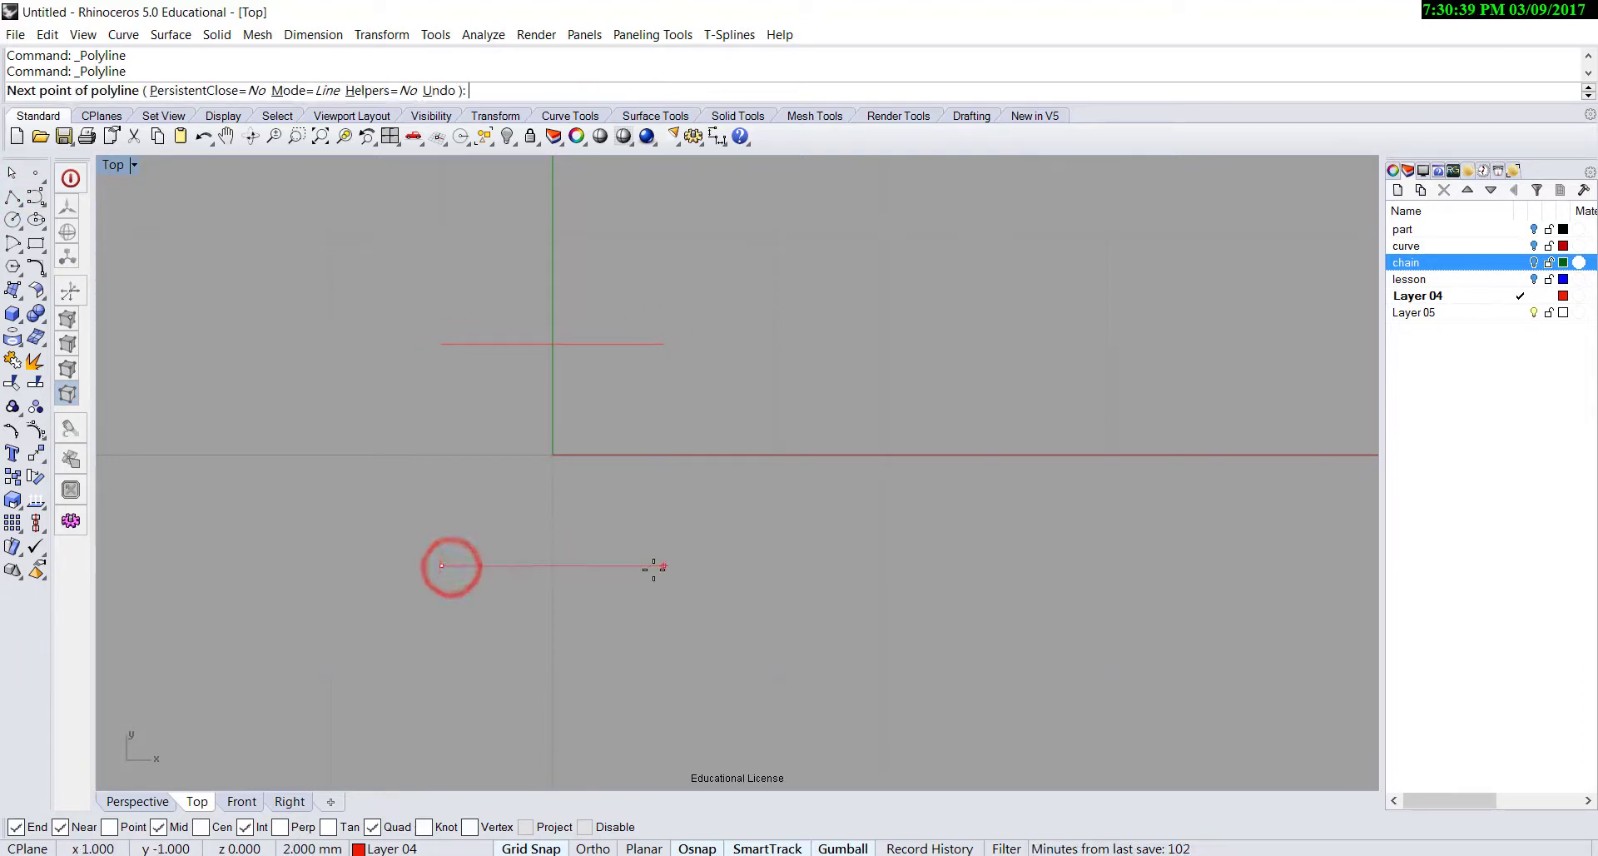
left_click(653, 567)
key("Return")
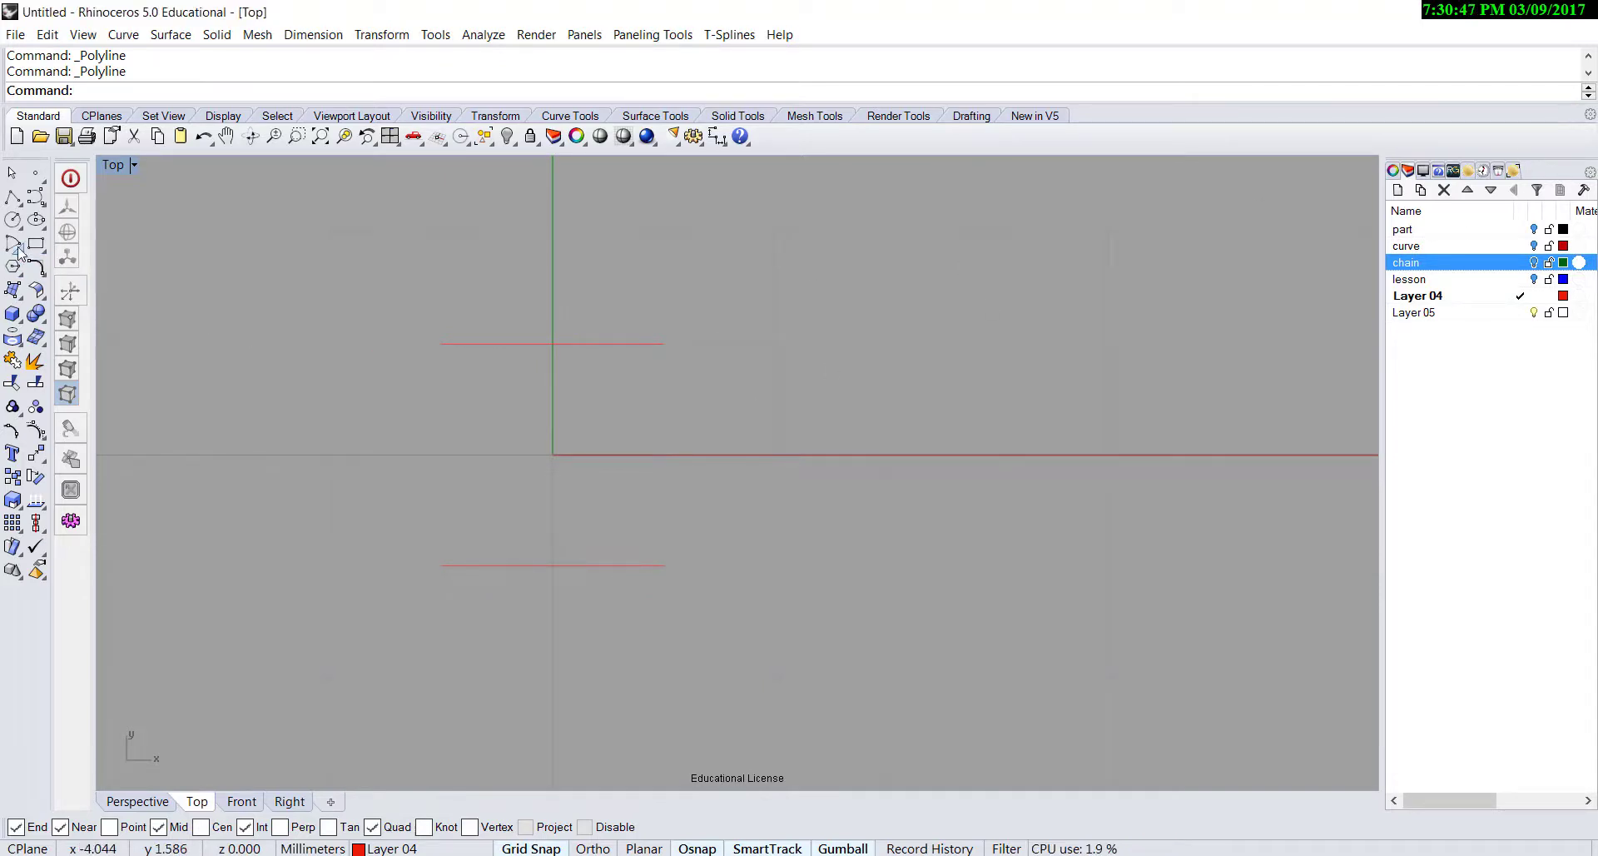
- Add the two semicircular end arcs and join all four curves into one closed outline
left_click(13, 247)
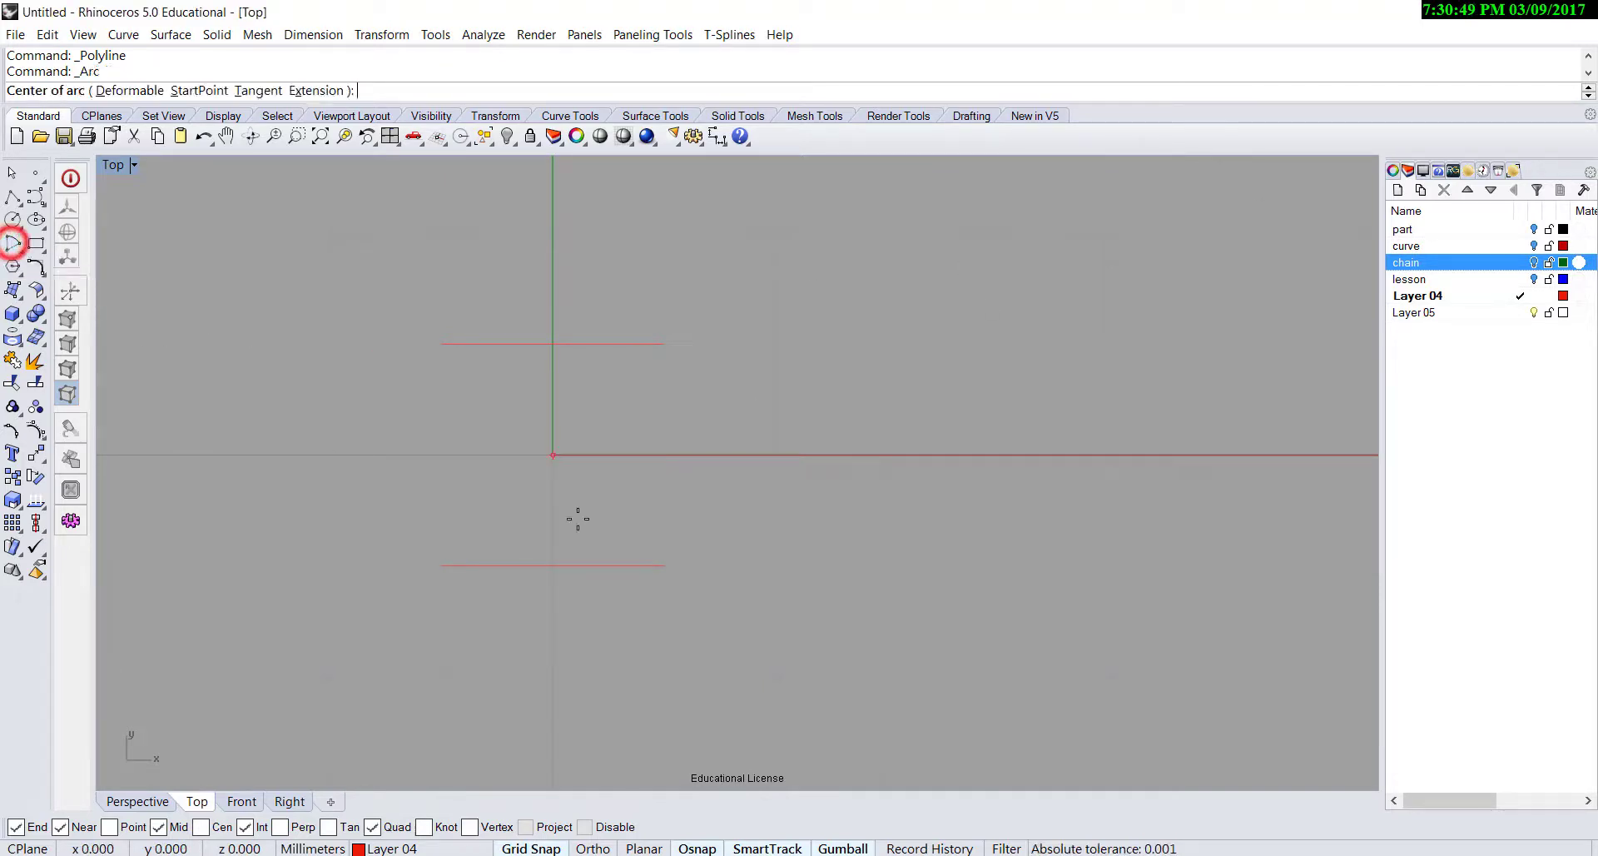
left_click(670, 454)
left_click(678, 358)
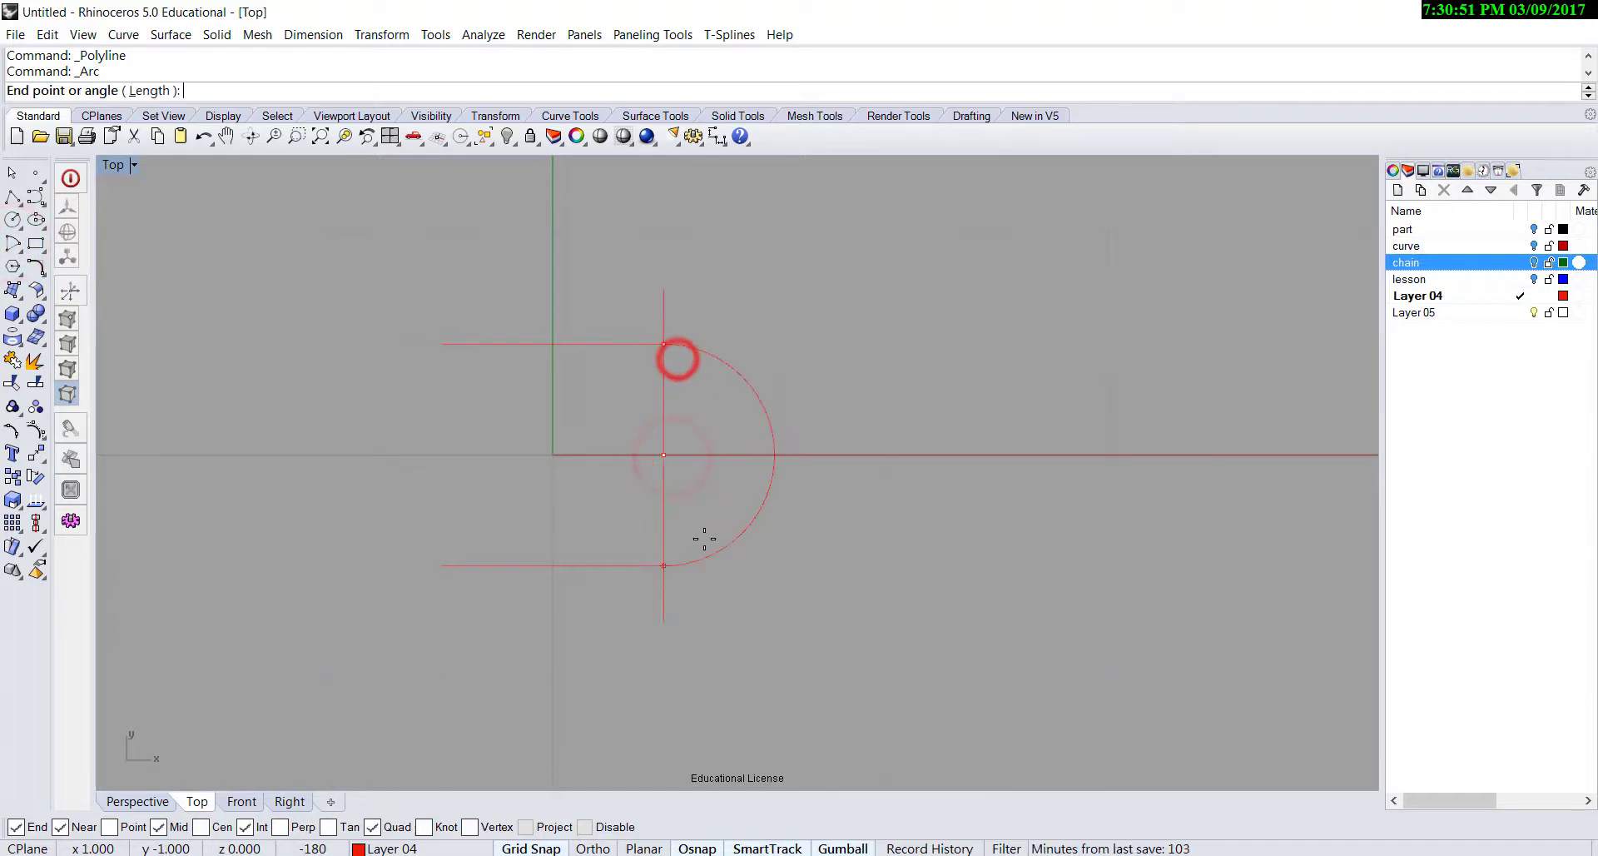
left_click(677, 552)
right_click(413, 441)
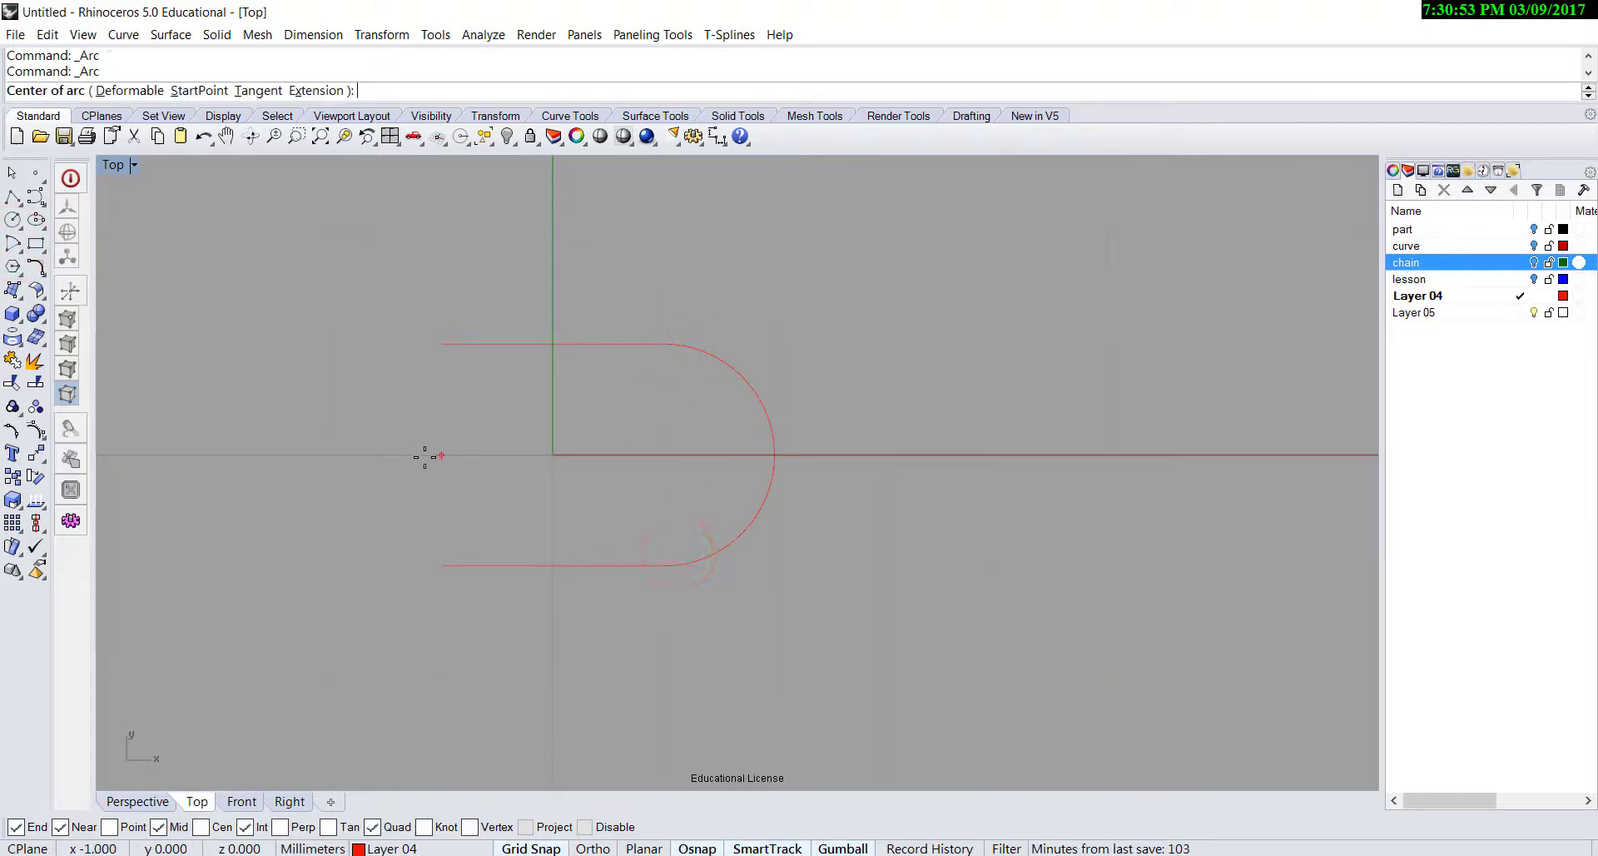
left_click(428, 453)
left_click(442, 360)
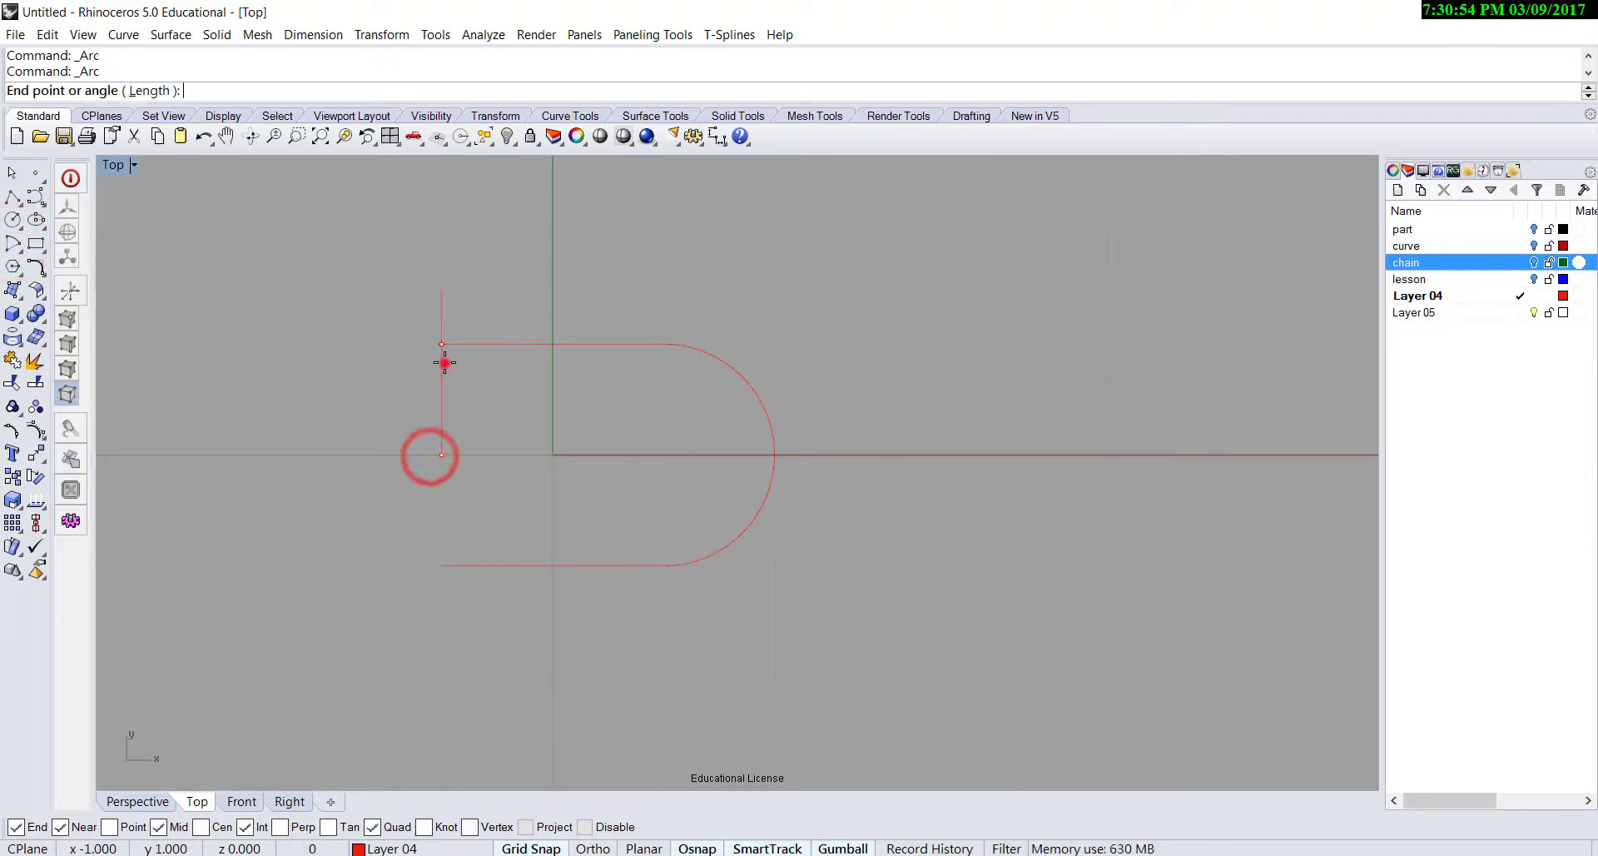
left_click(420, 540)
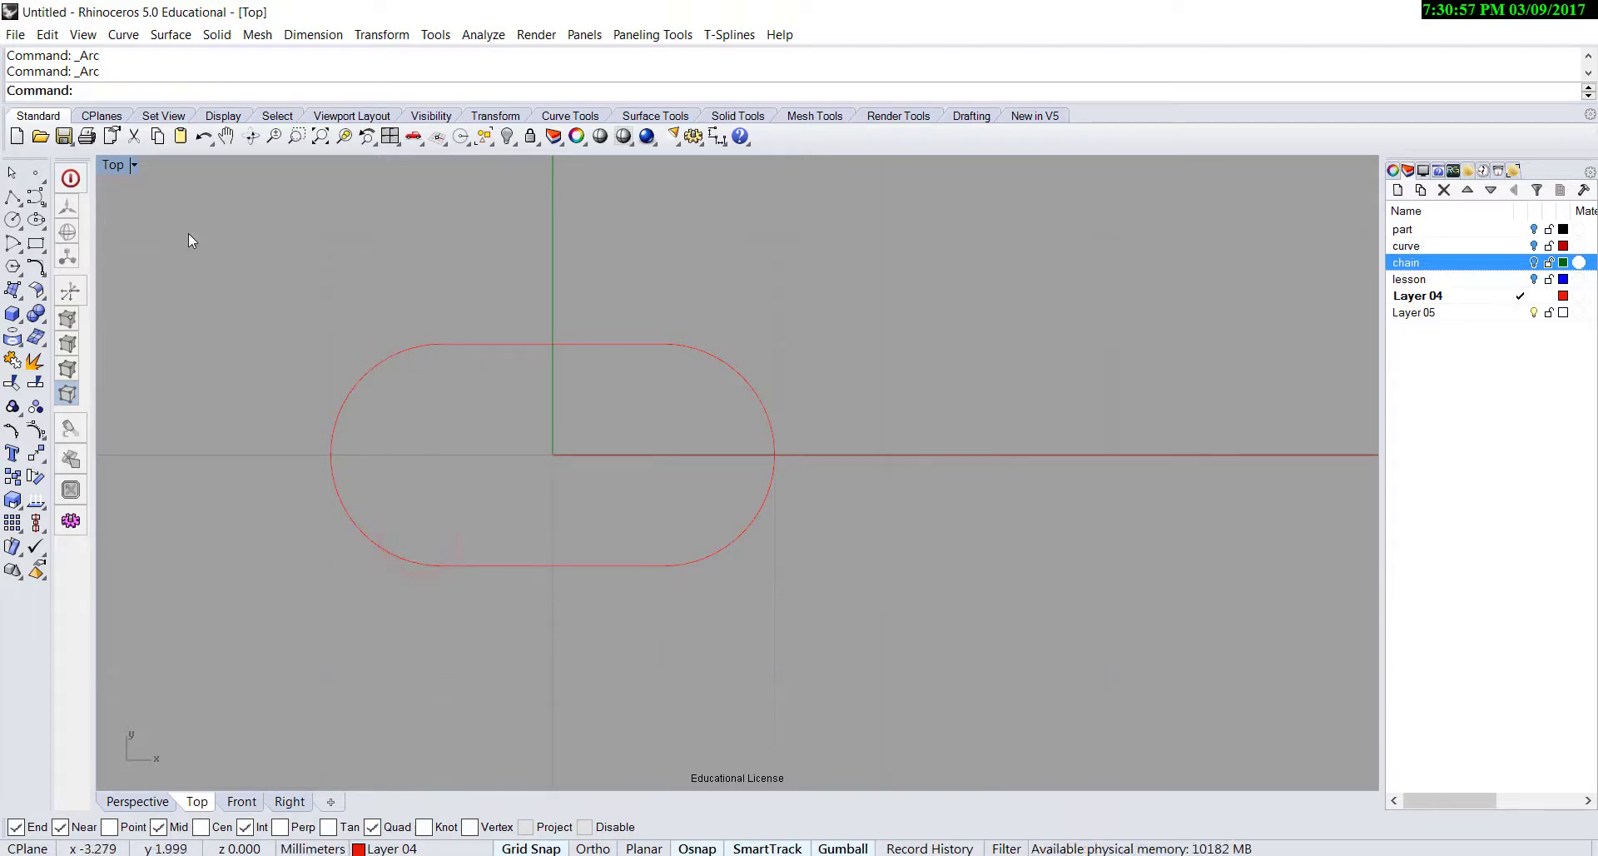
left_click_drag(188, 233, 936, 623)
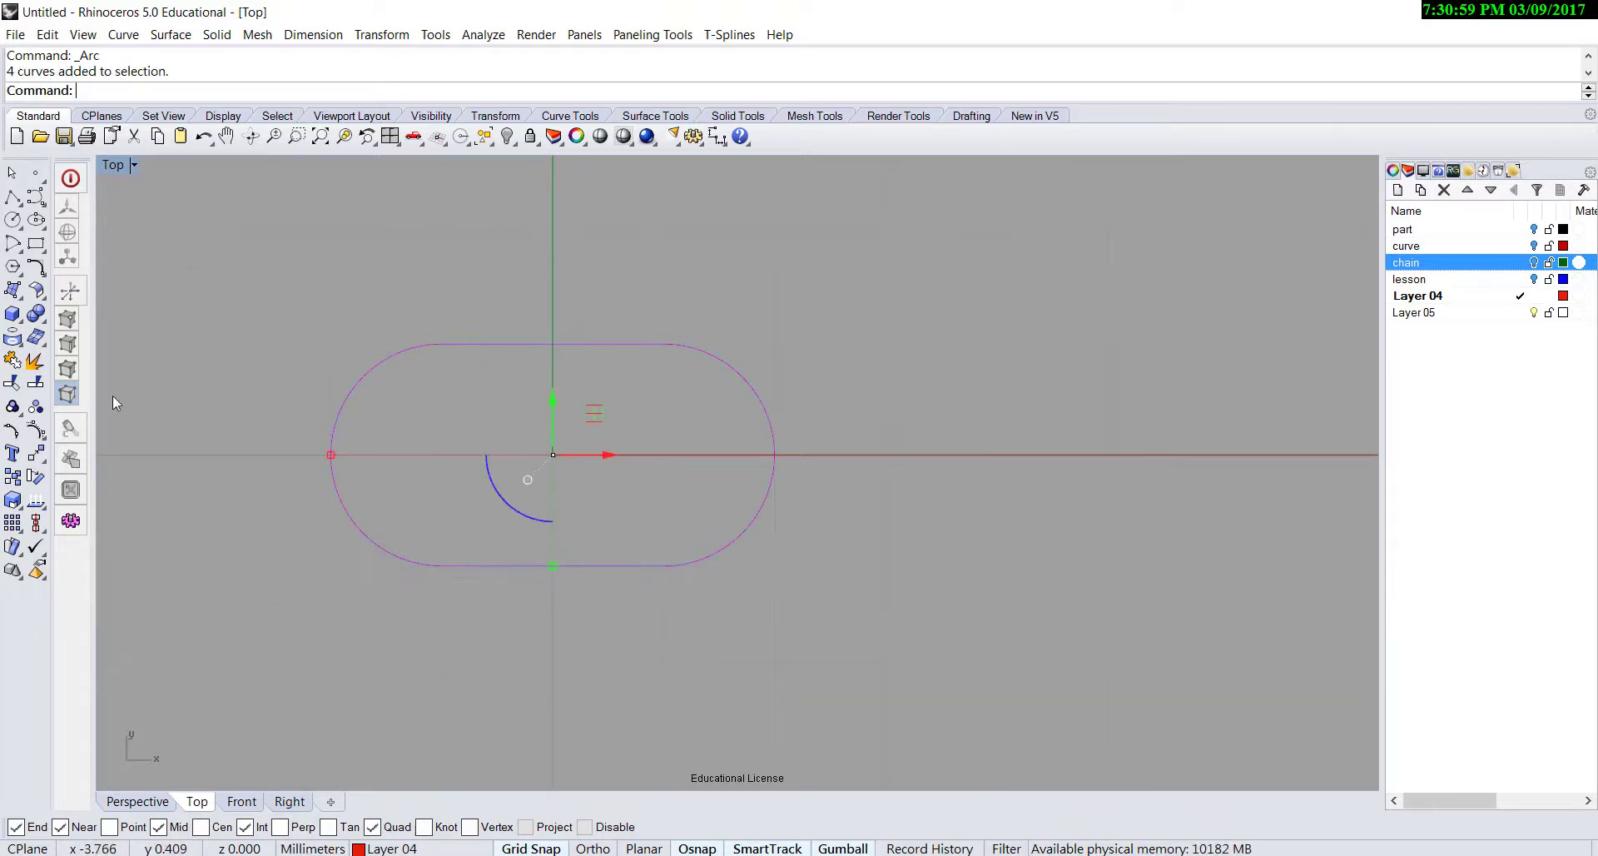
left_click(12, 359)
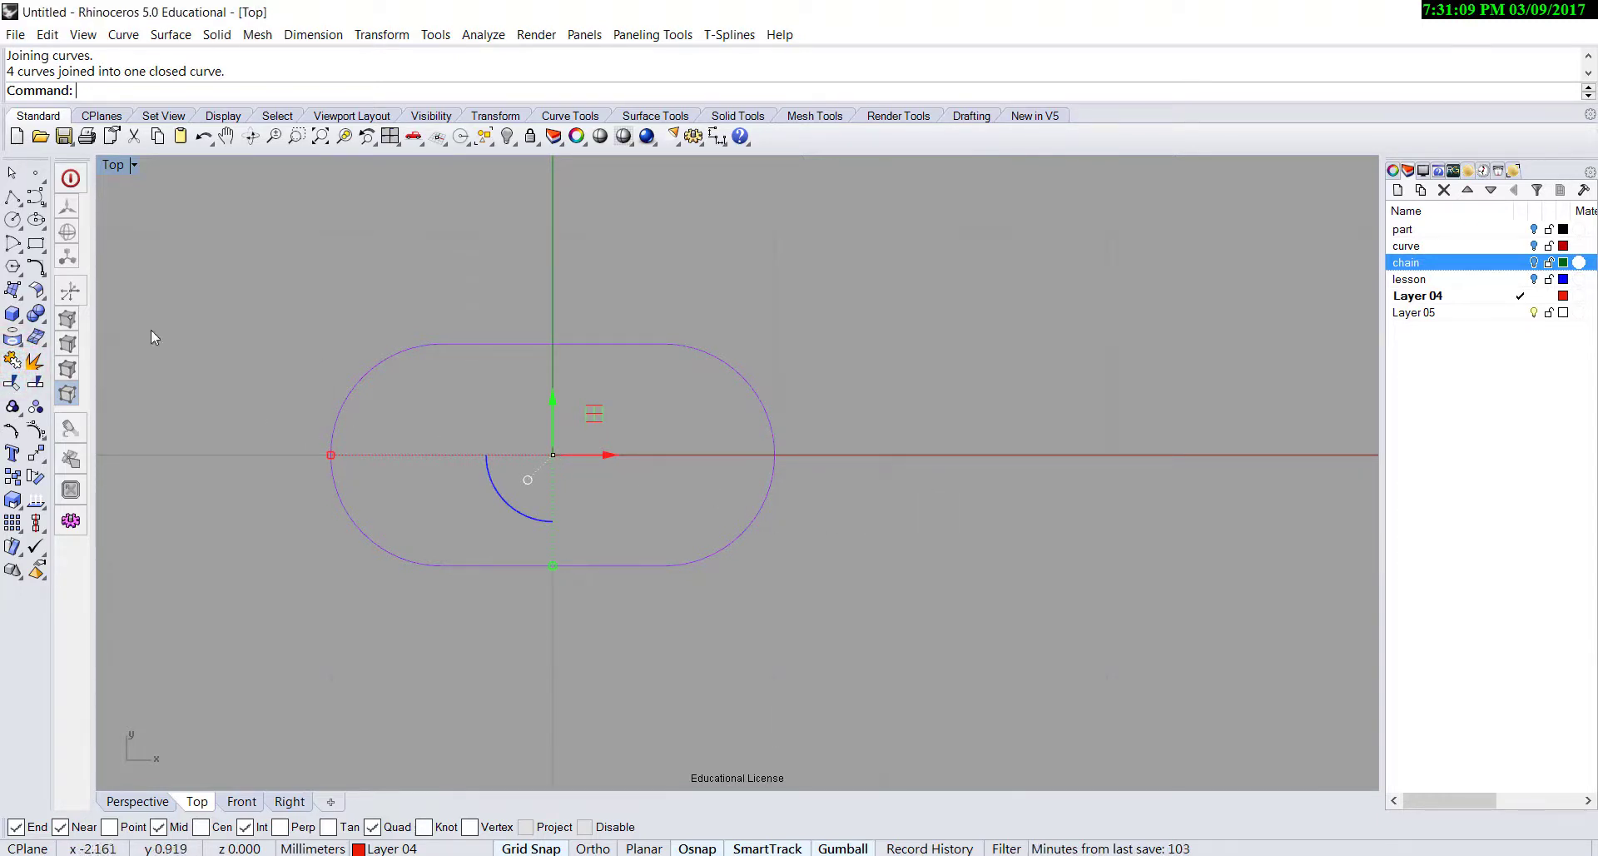
- In four-view layout, draw a small rounded rectangle upright in the Front view at the slot's right end
double_click(113, 165)
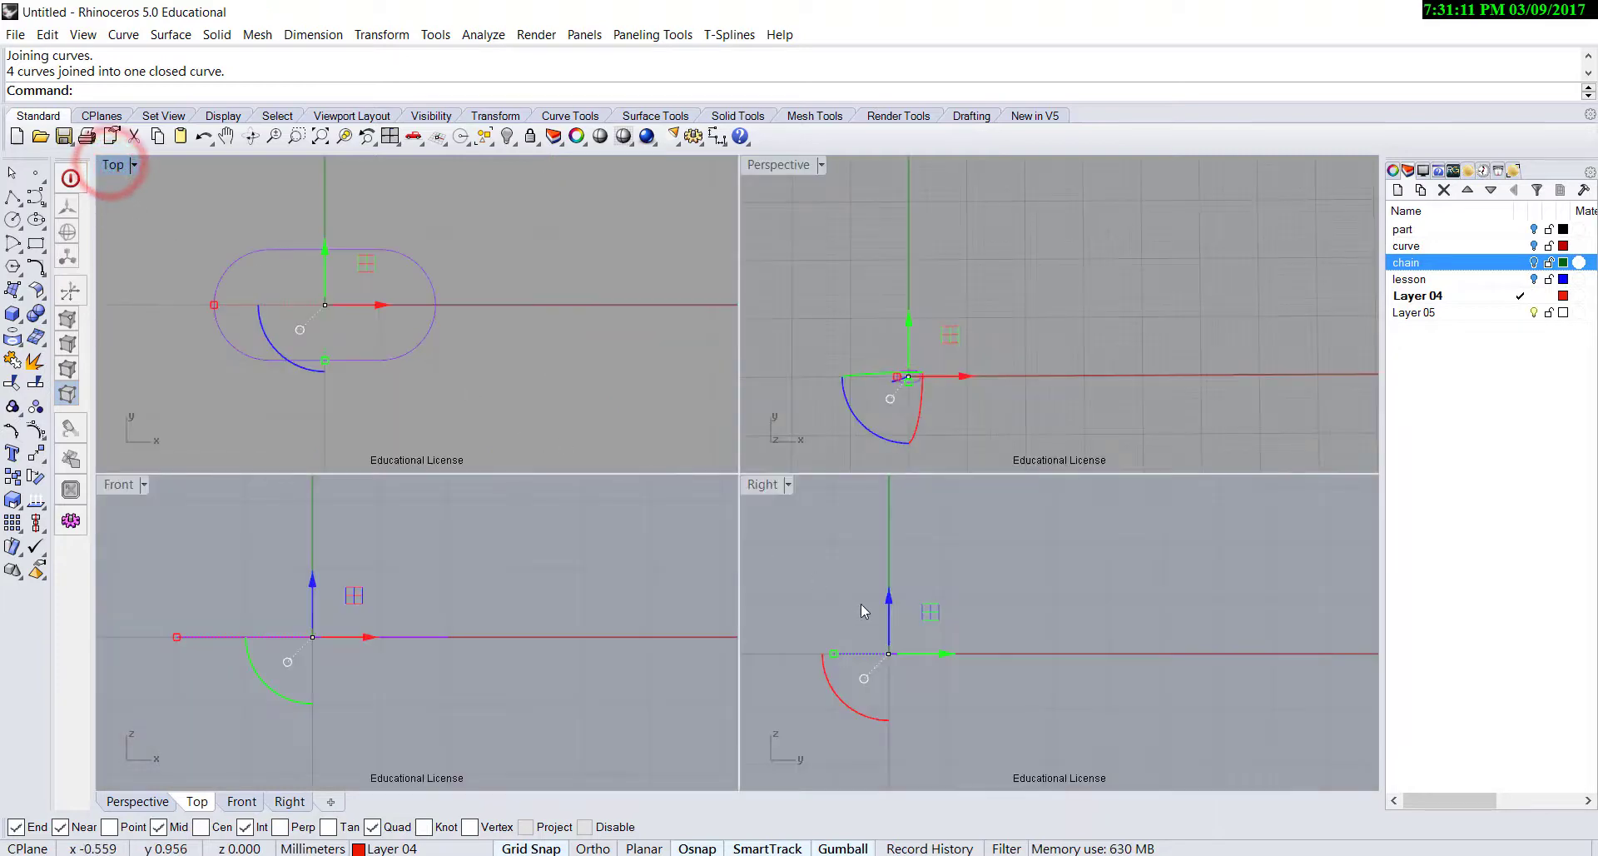
key("Right")
key("Right")
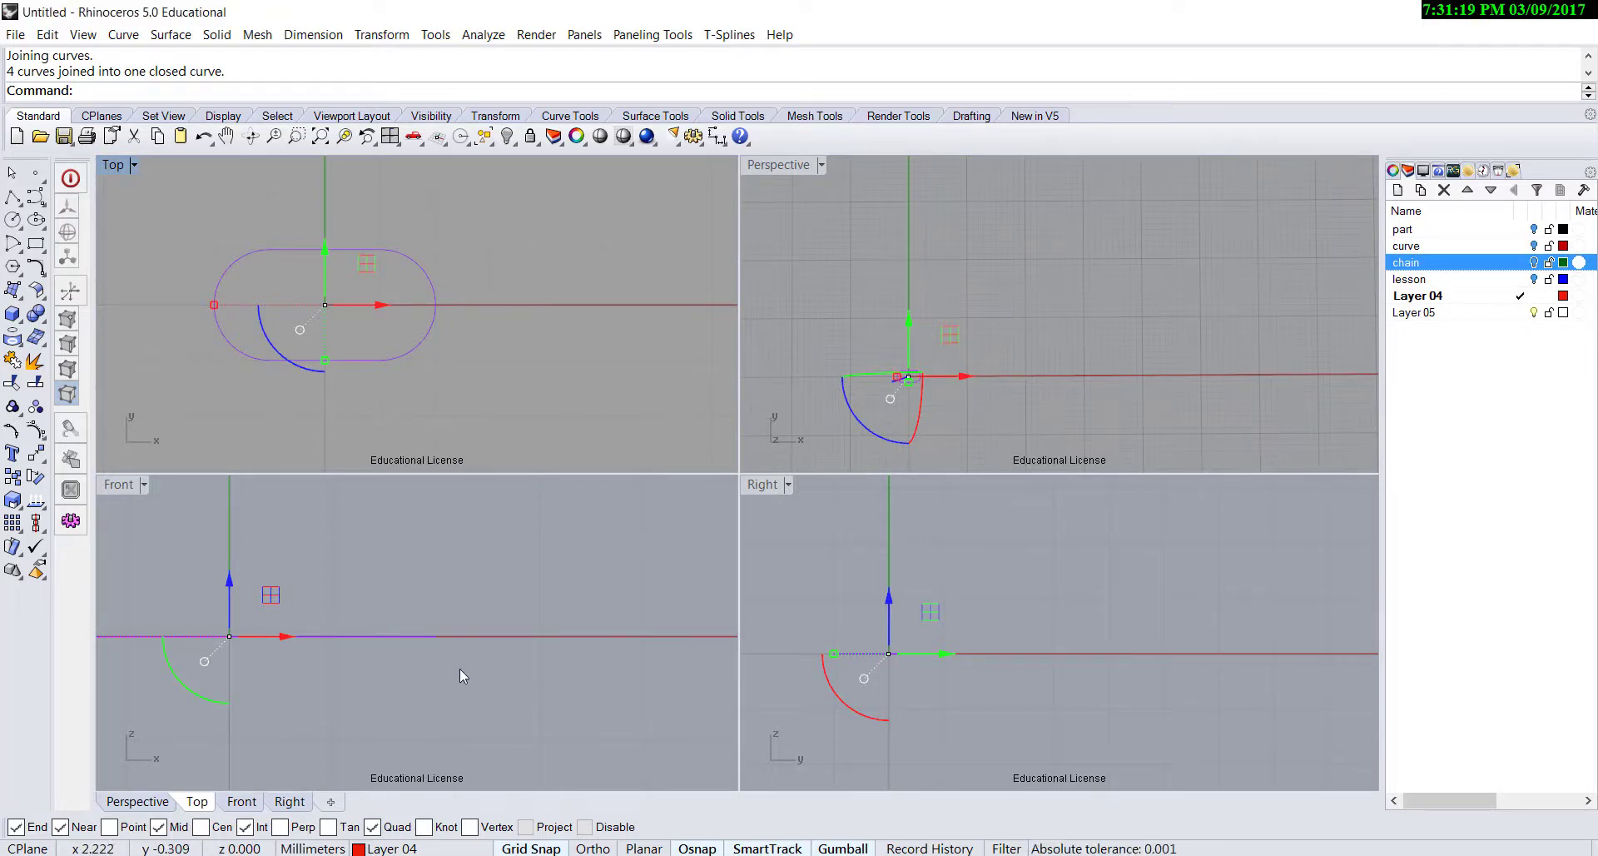
left_click(33, 244)
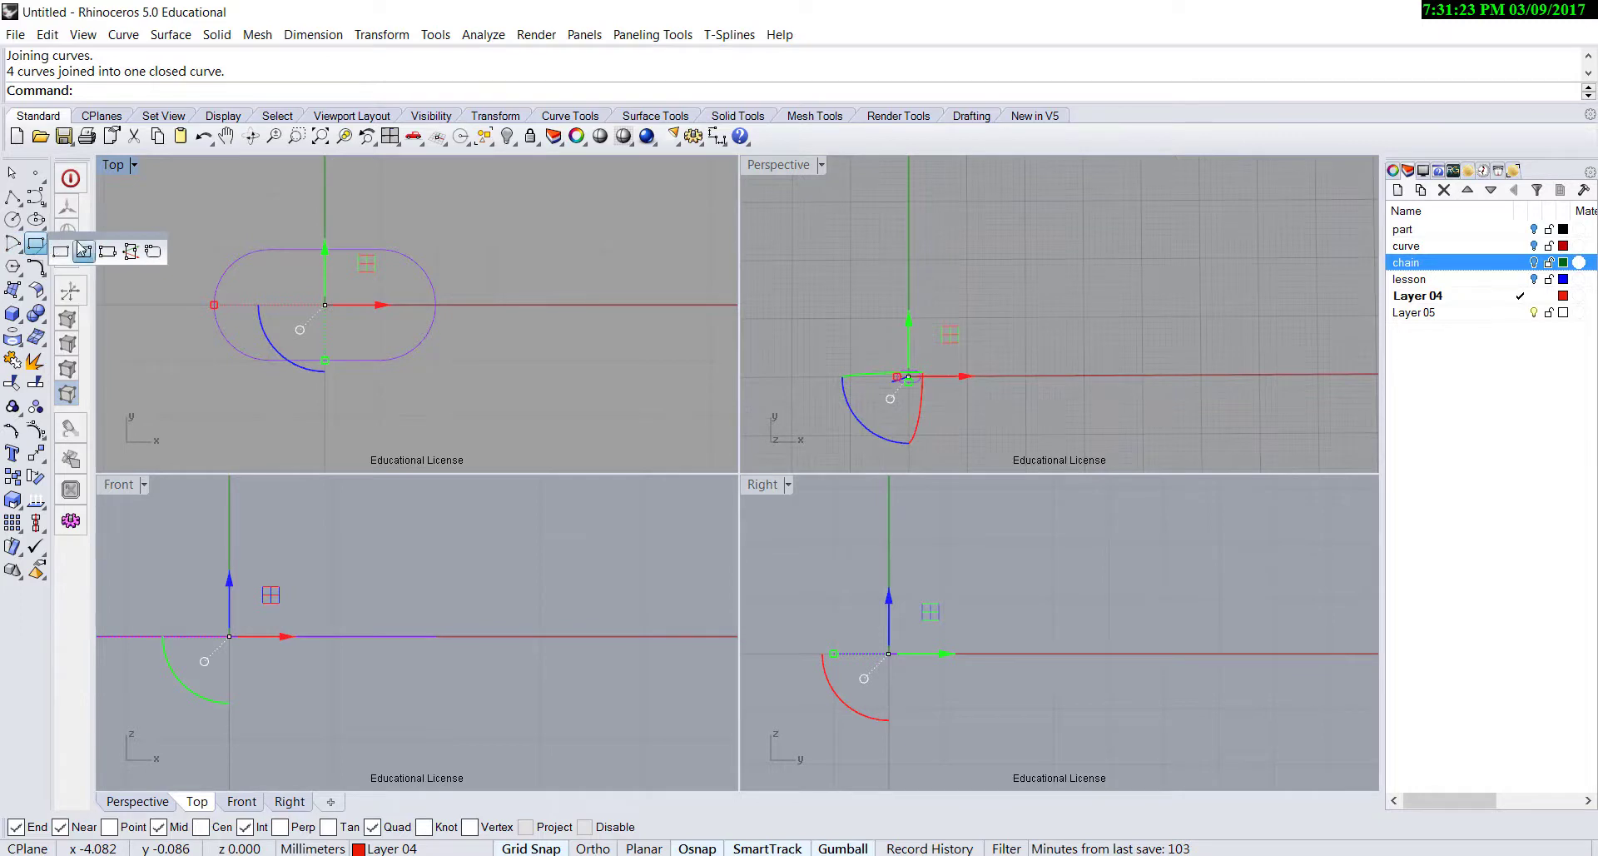
left_click(151, 254)
left_click(439, 539)
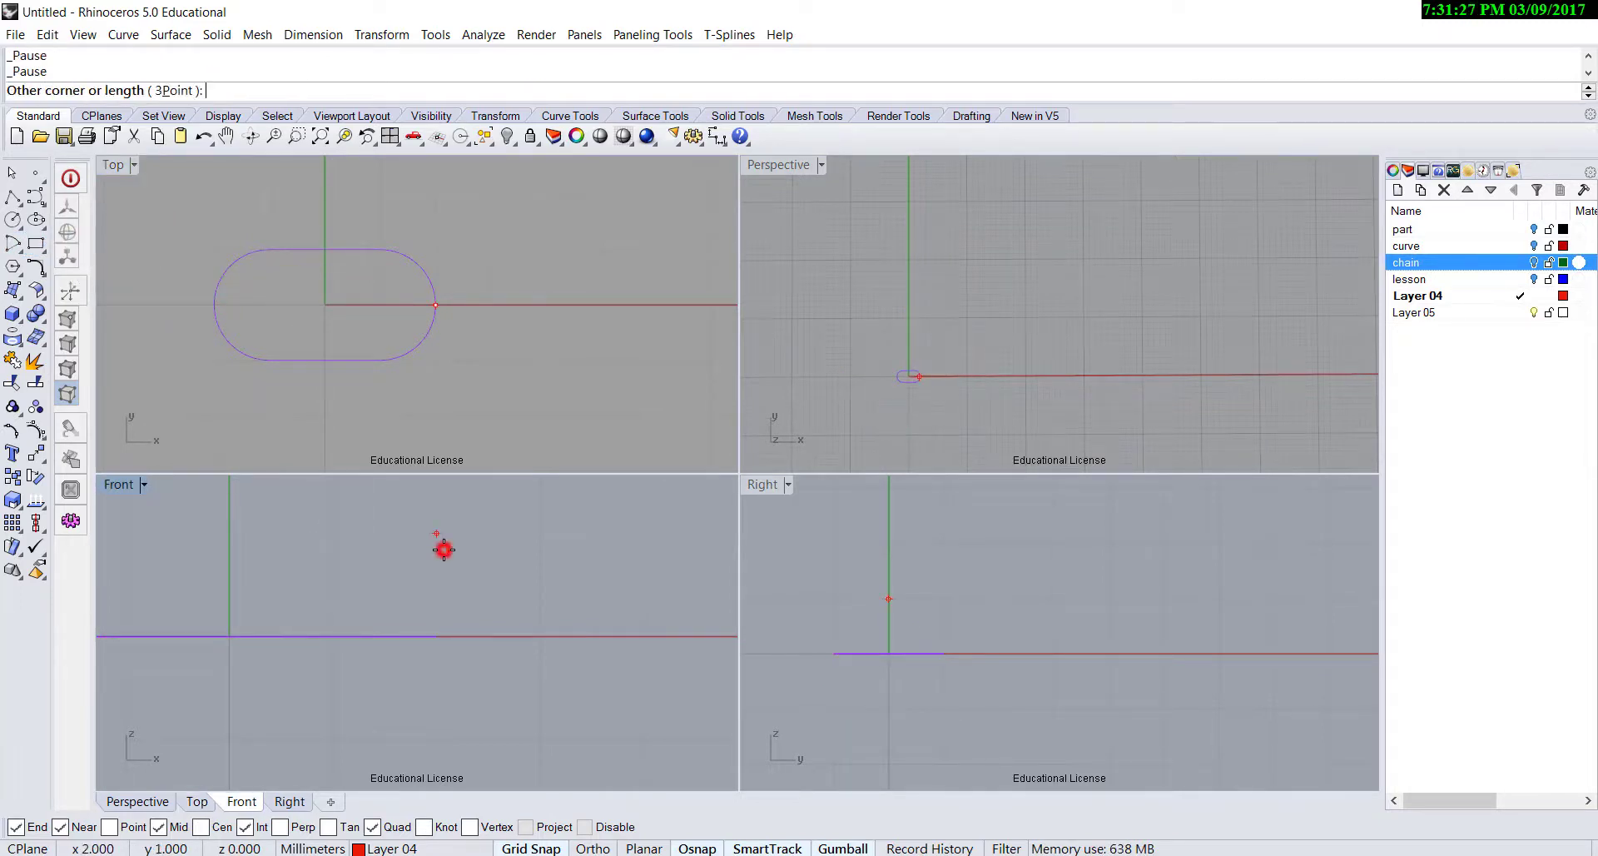
left_click(528, 635)
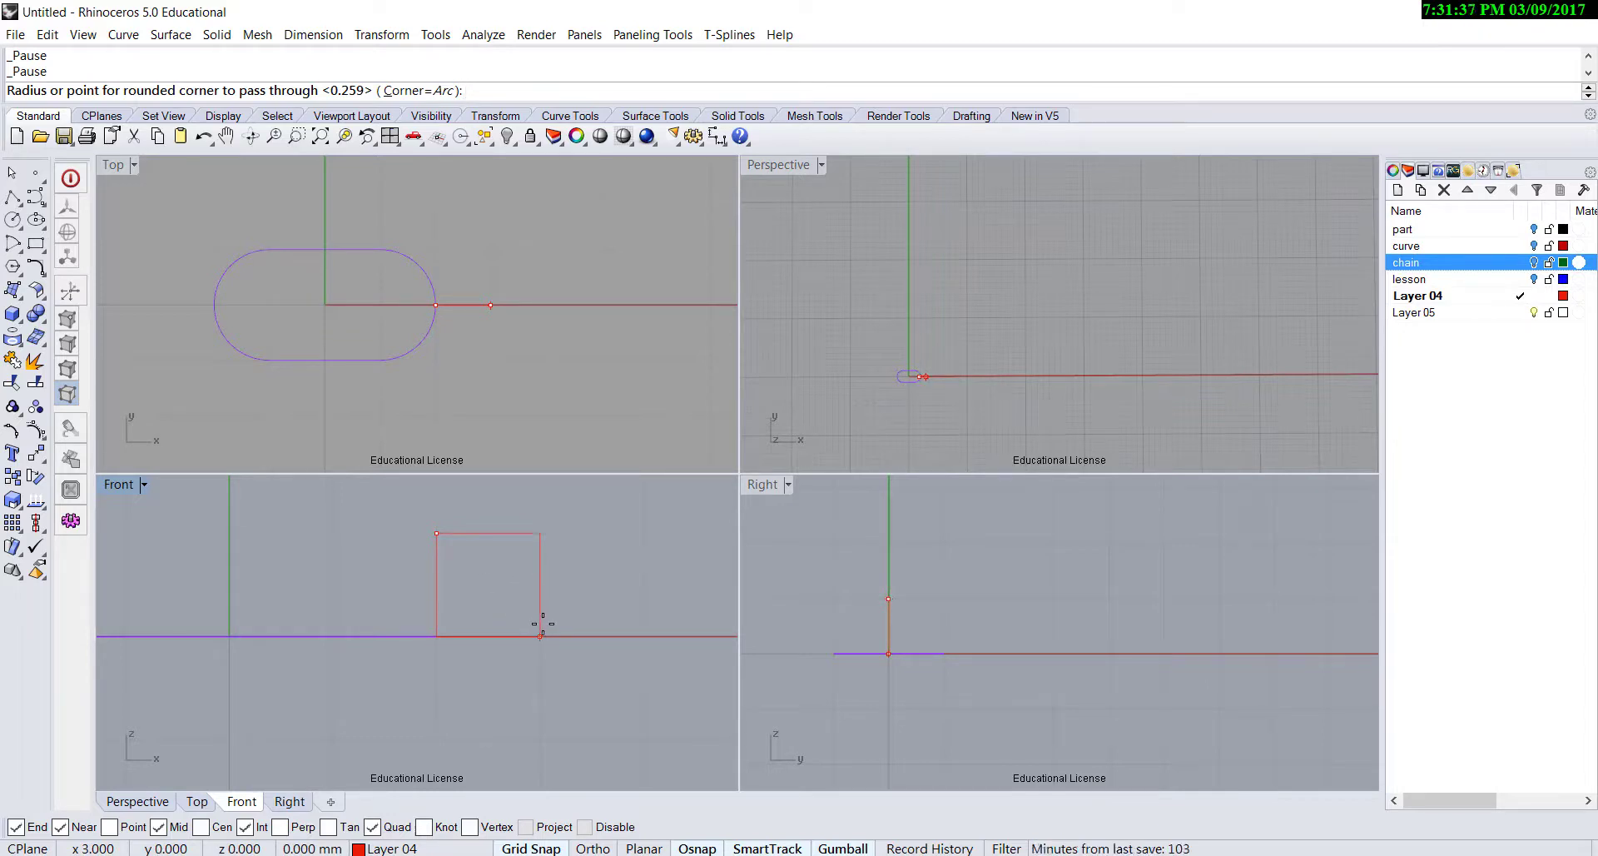
left_click(531, 848)
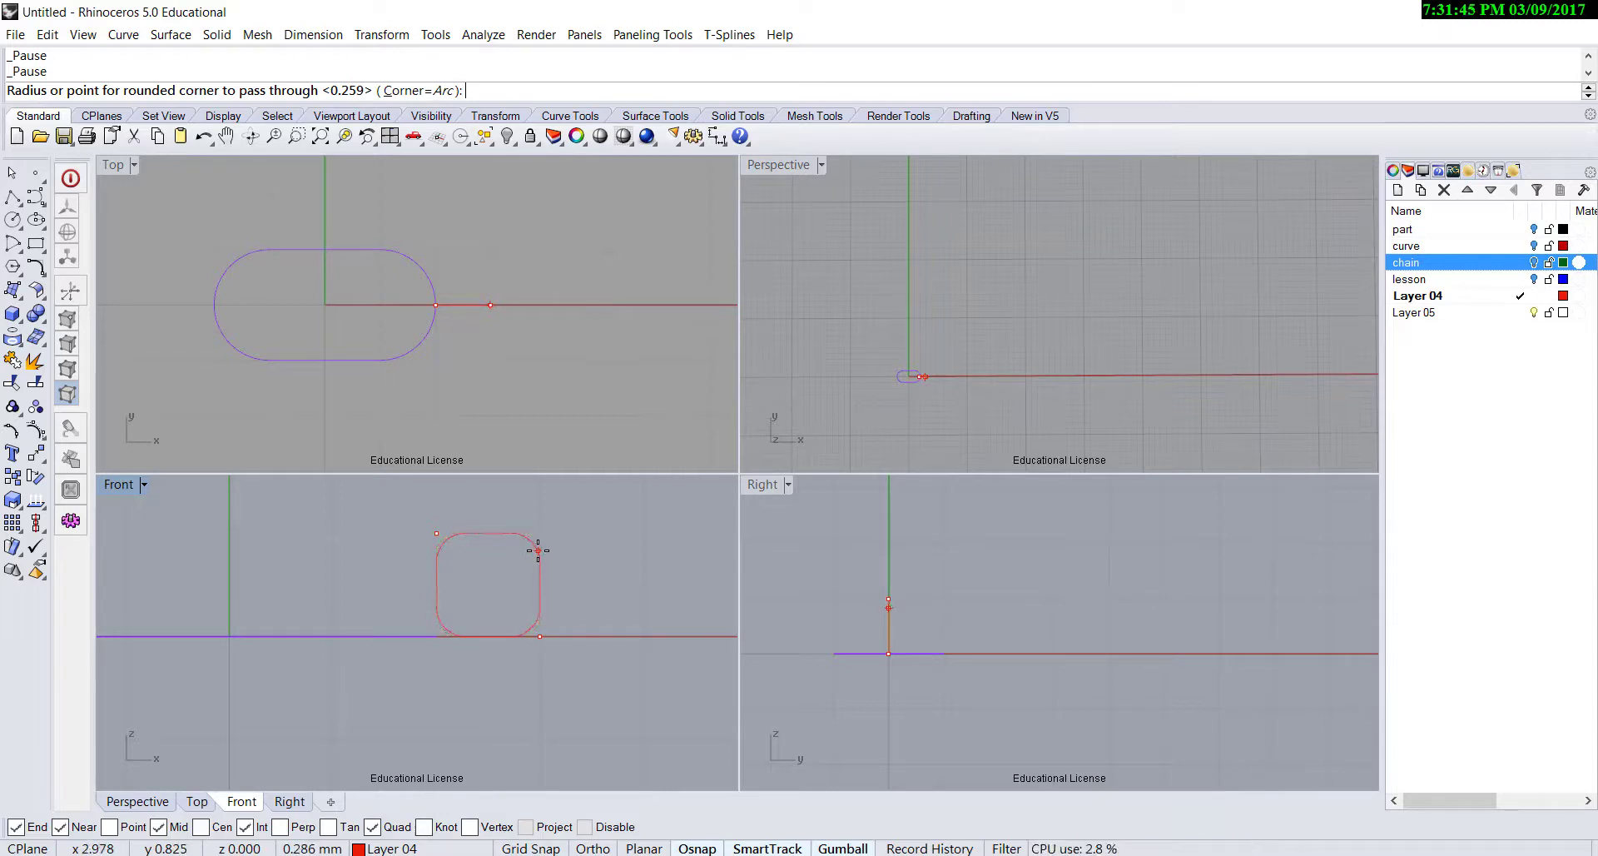
left_click(537, 549)
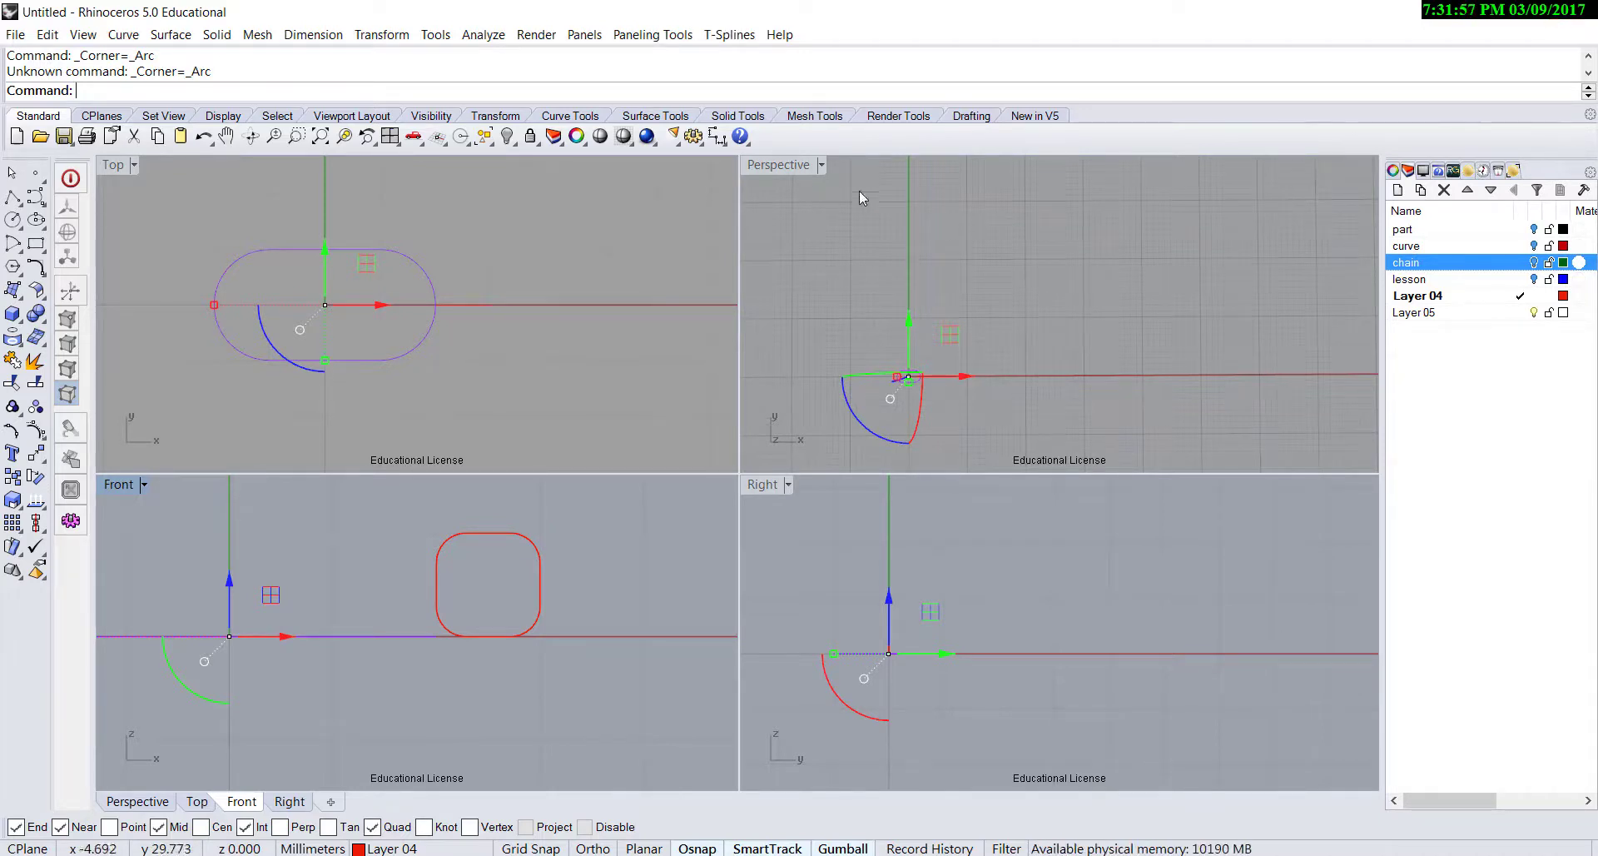
- In the maximized Perspective view, Sweep 1 Rail the rounded-square profile along the slot outline
double_click(770, 166)
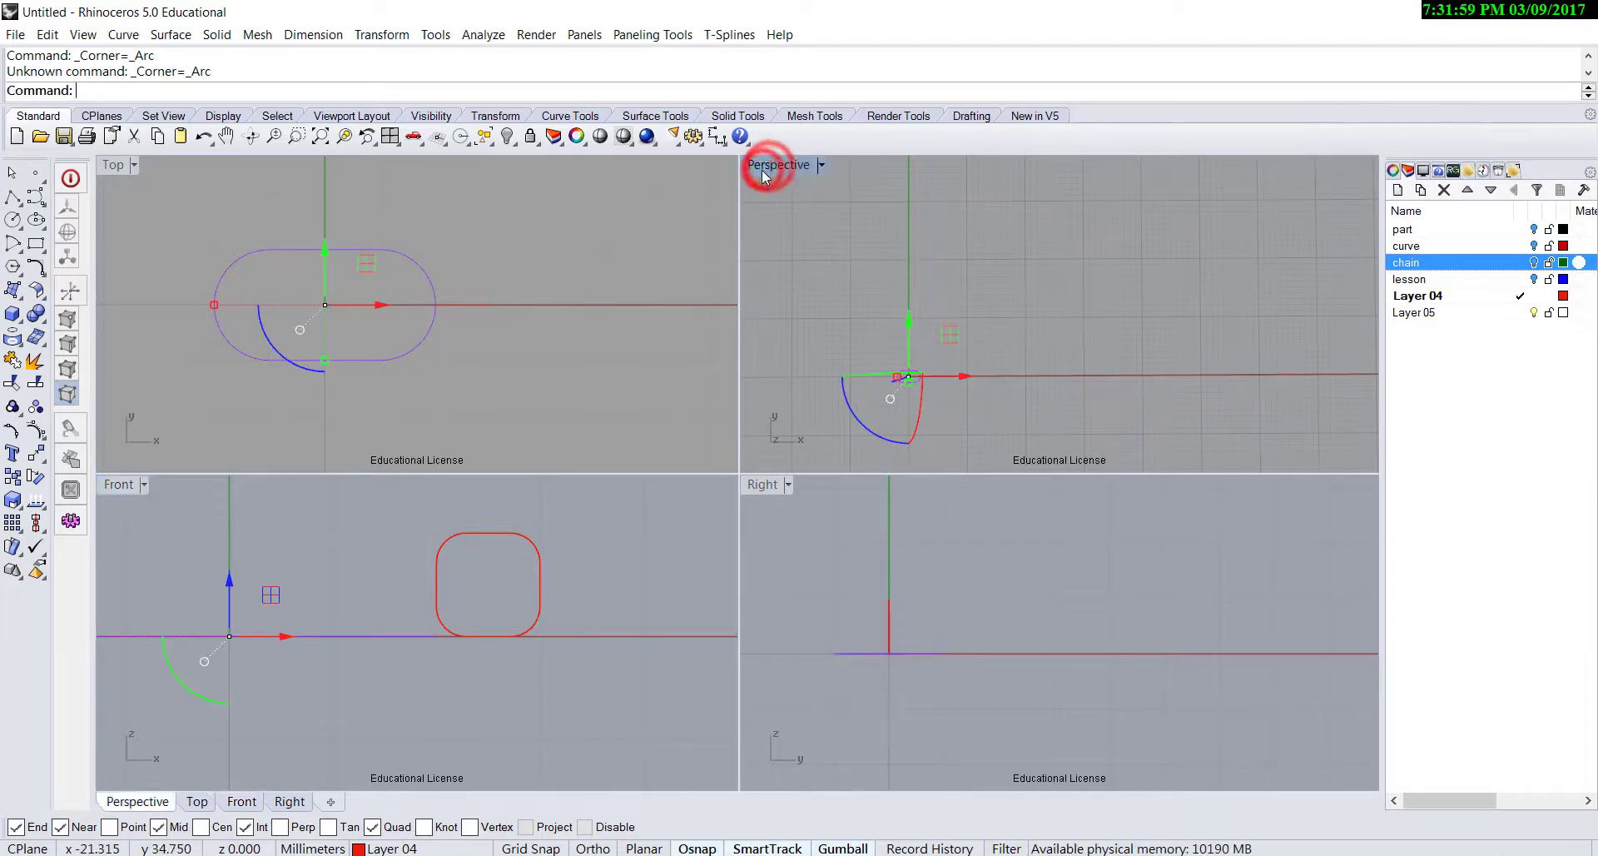
right_click_drag(666, 583, 832, 474)
scroll(710, 456, "up", 10)
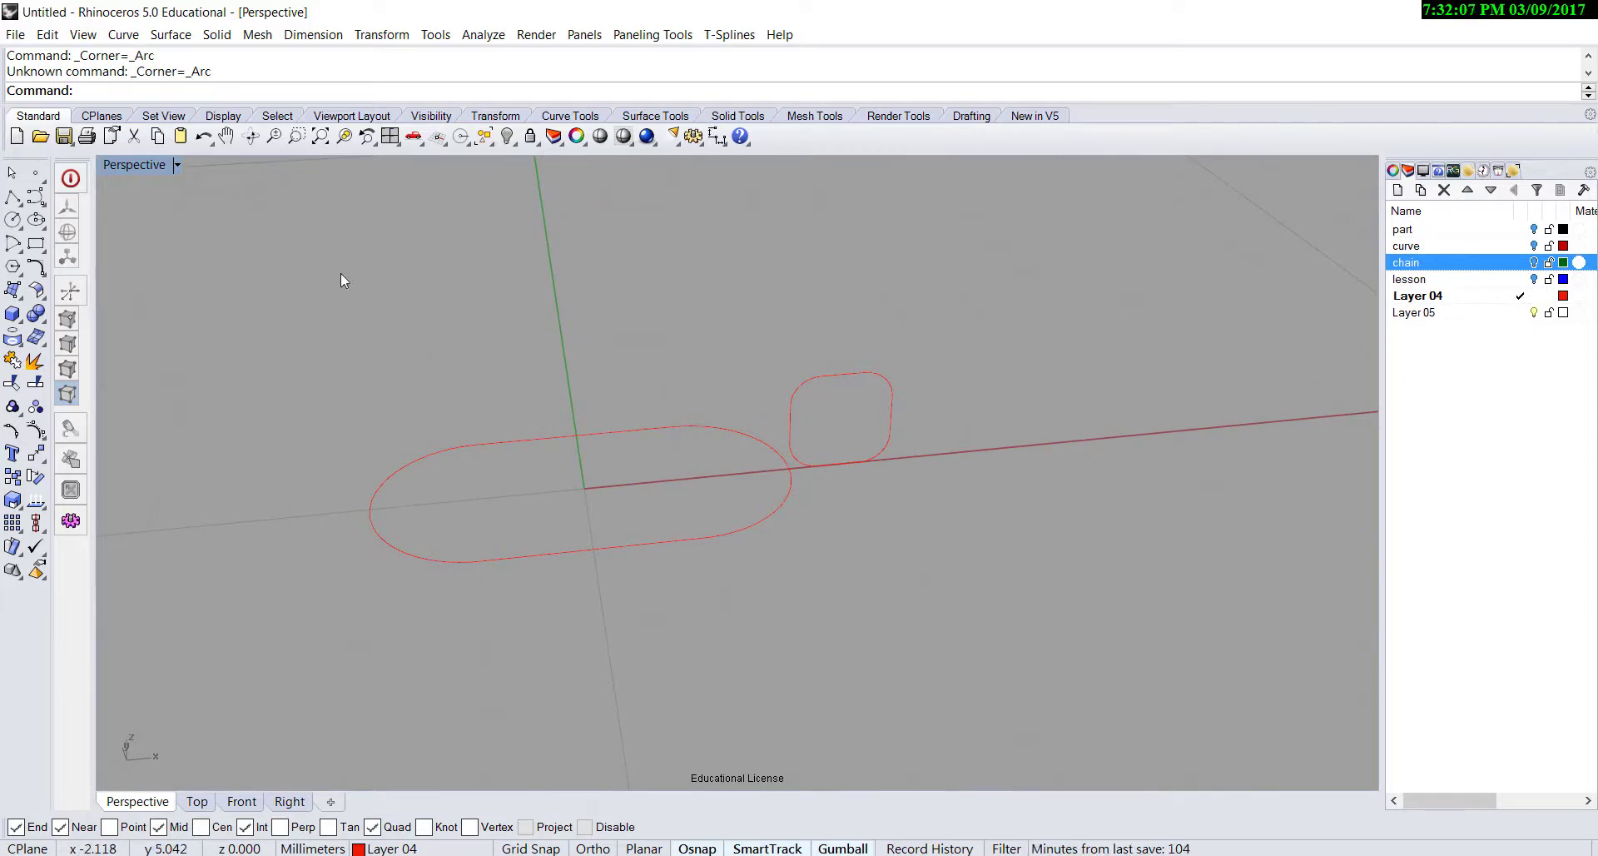
left_click(123, 35)
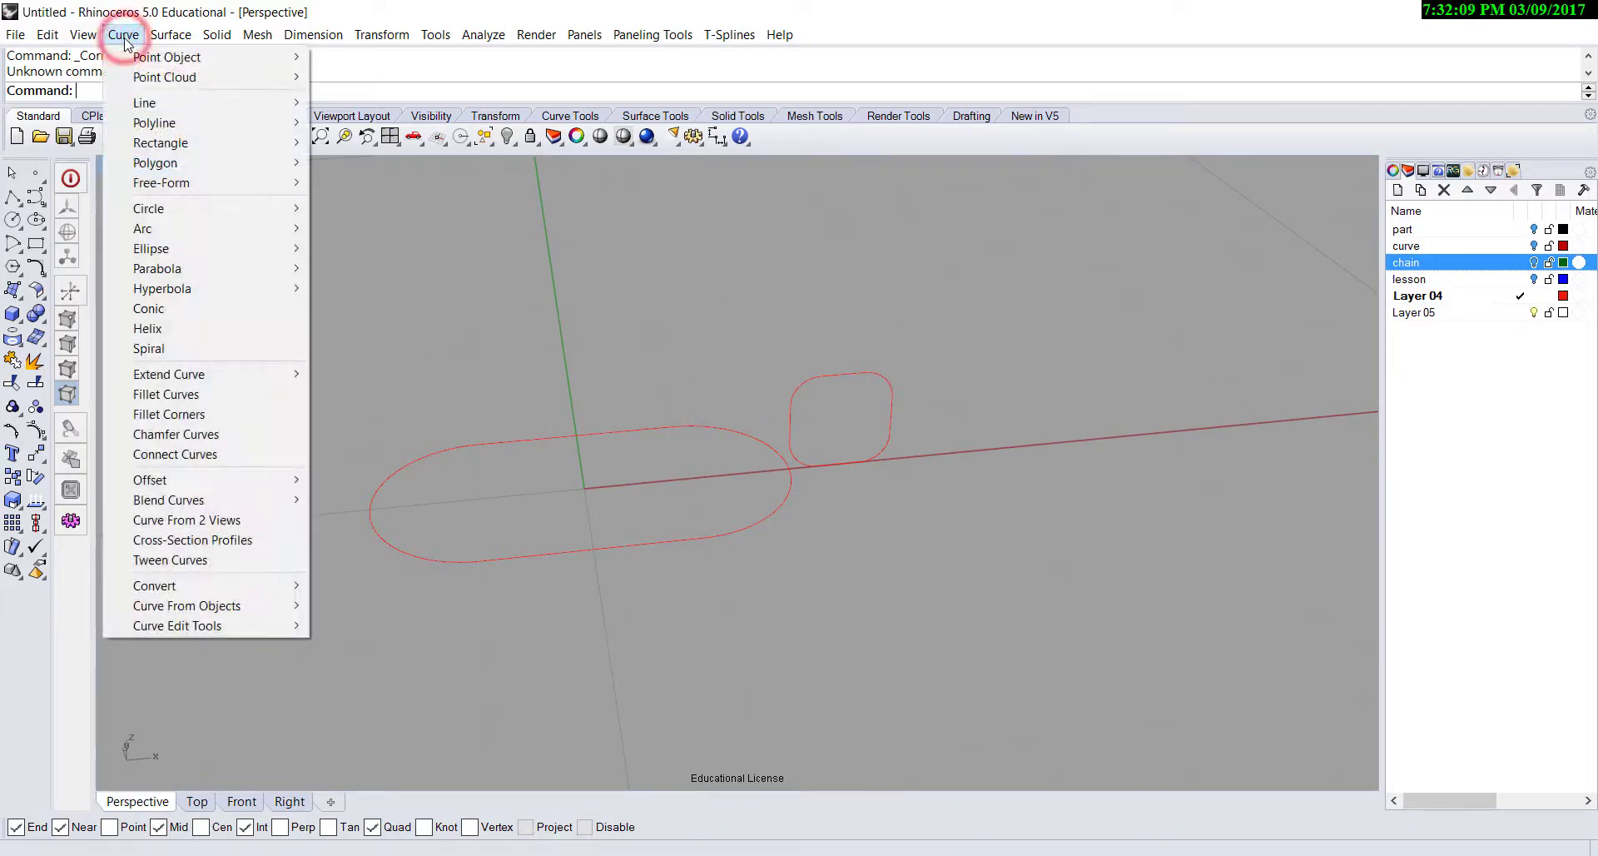
mouse_move(167, 34)
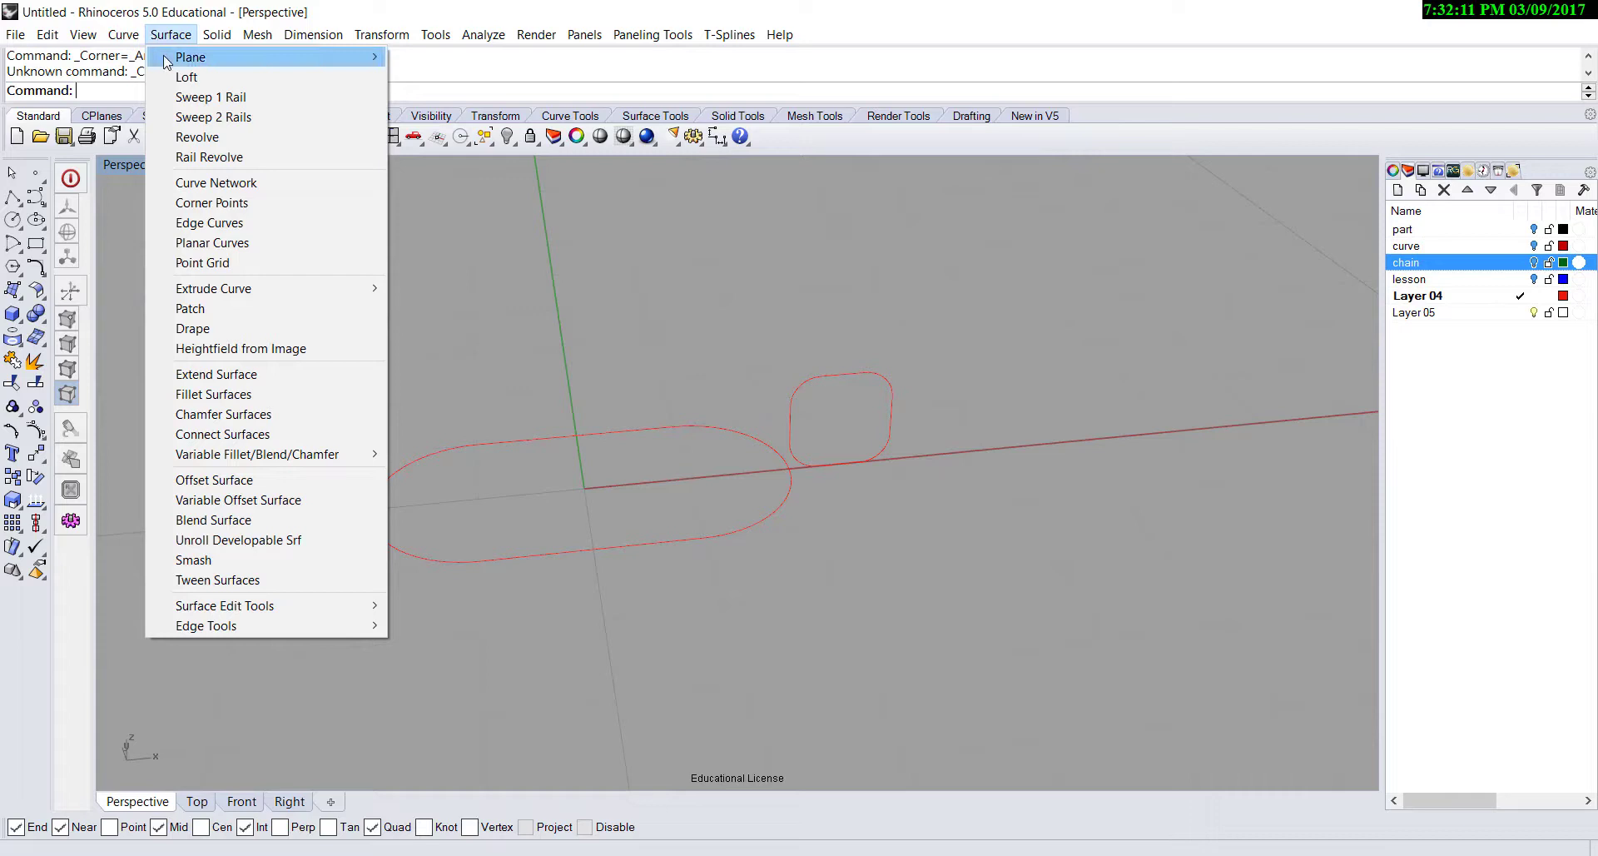
left_click(180, 98)
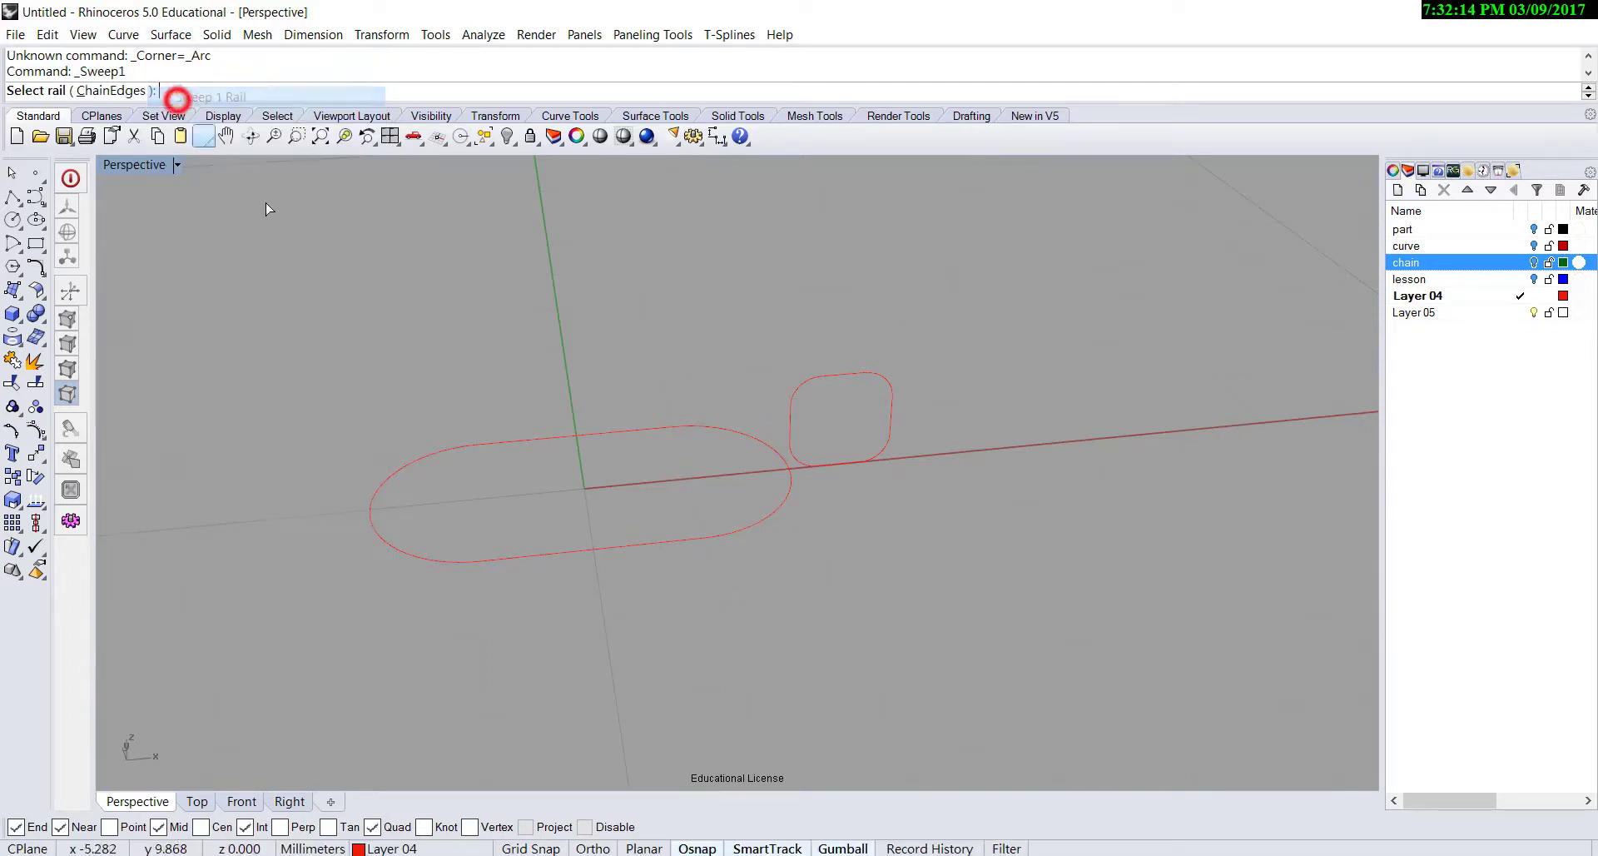
left_click(786, 507)
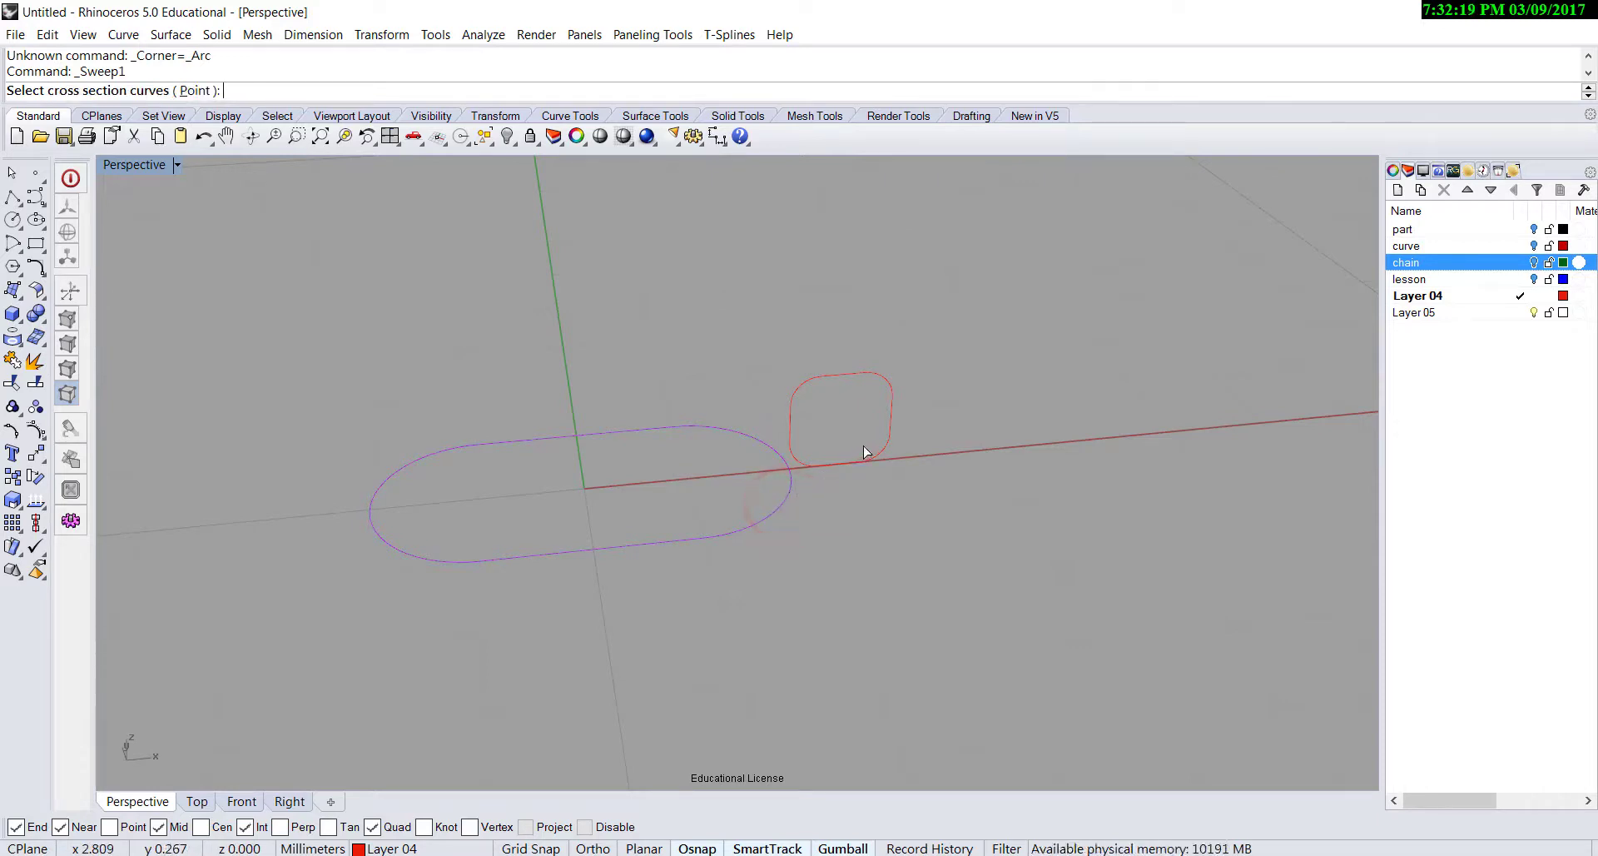
left_click(889, 428)
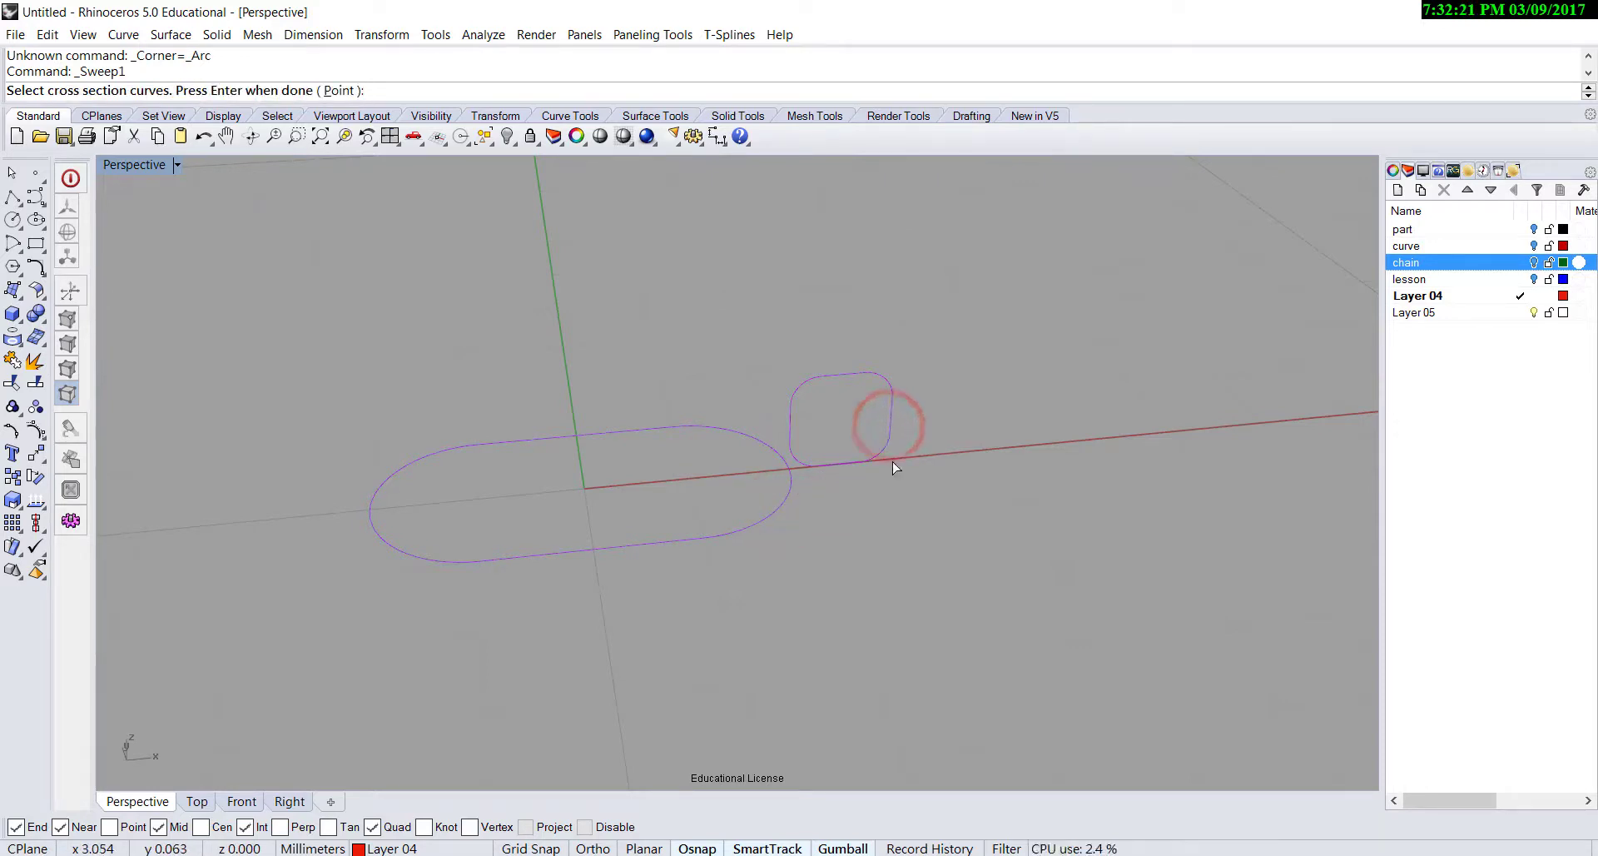
key("Return")
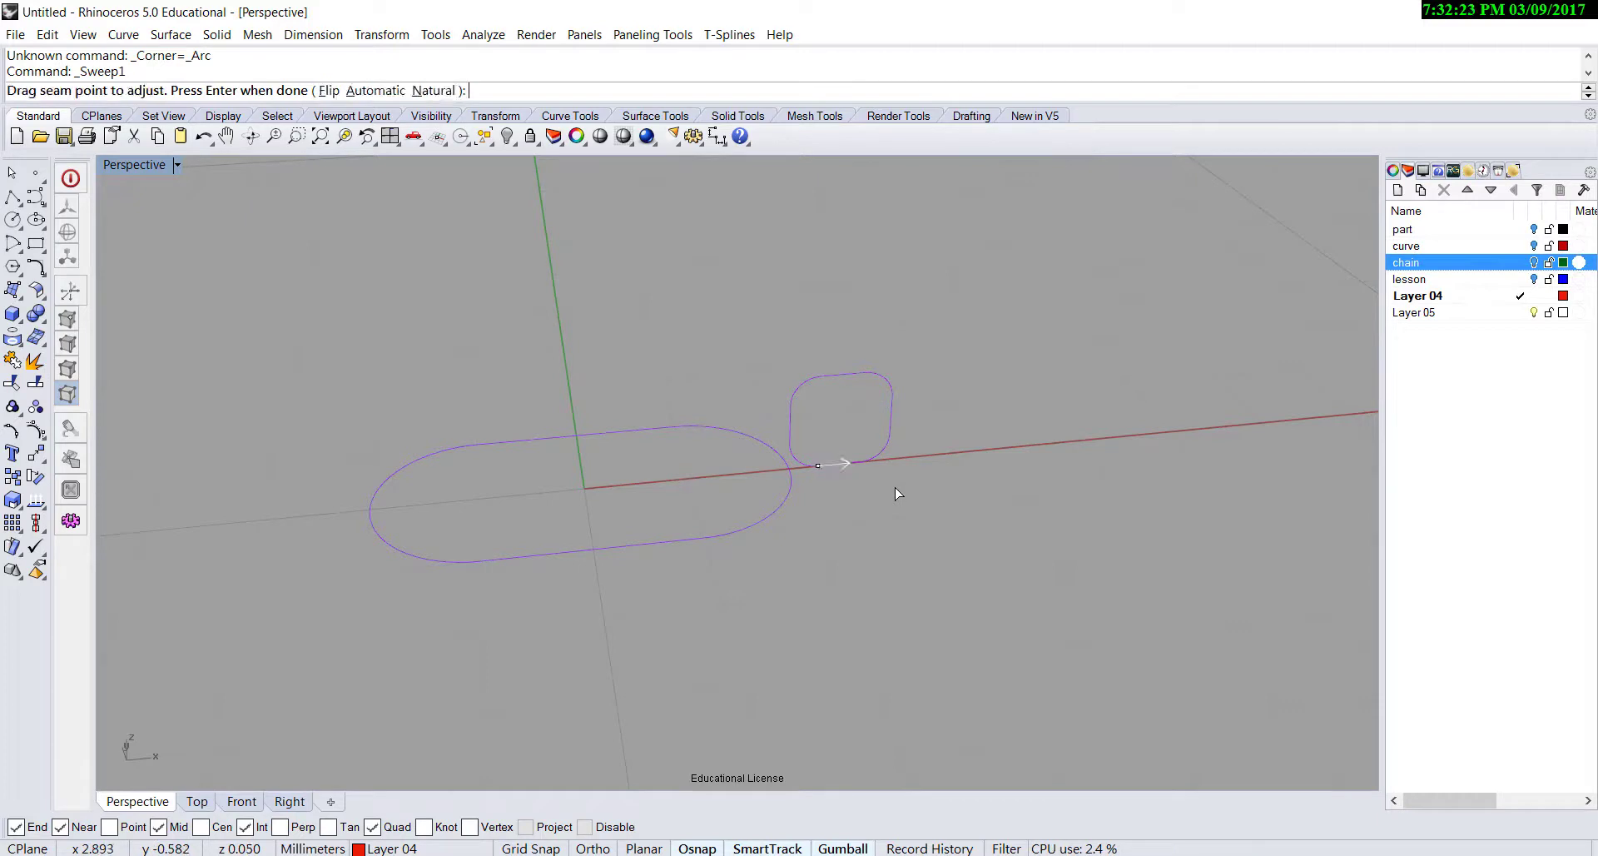
key("Return")
- Confirm the sweep, then copy the link along X with the gumball so it overlaps the original
left_click(711, 576)
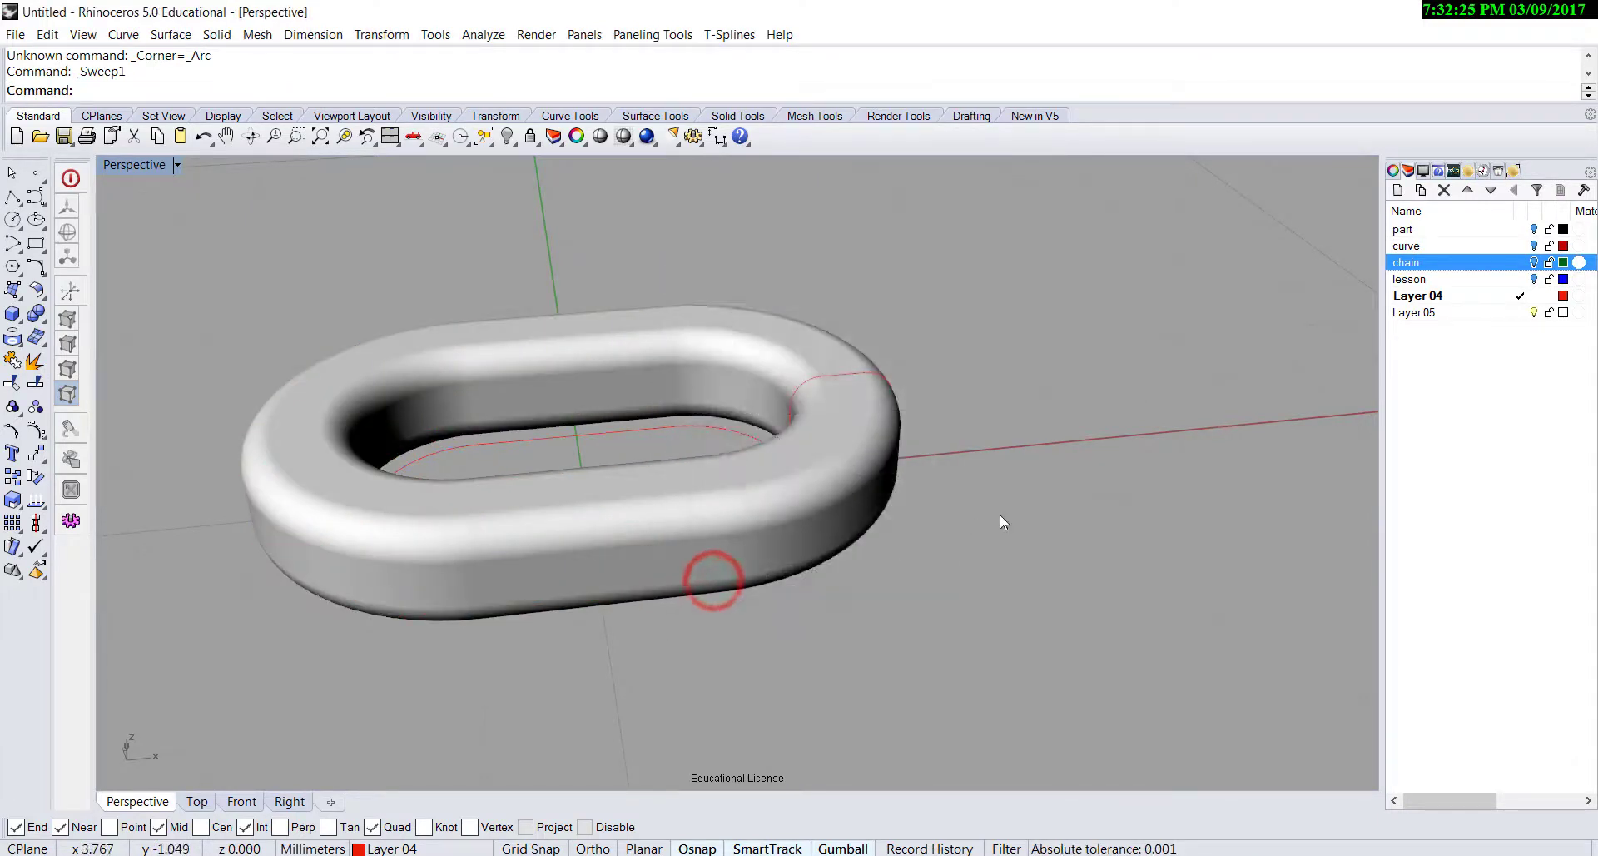
right_click_drag(1000, 516, 979, 676)
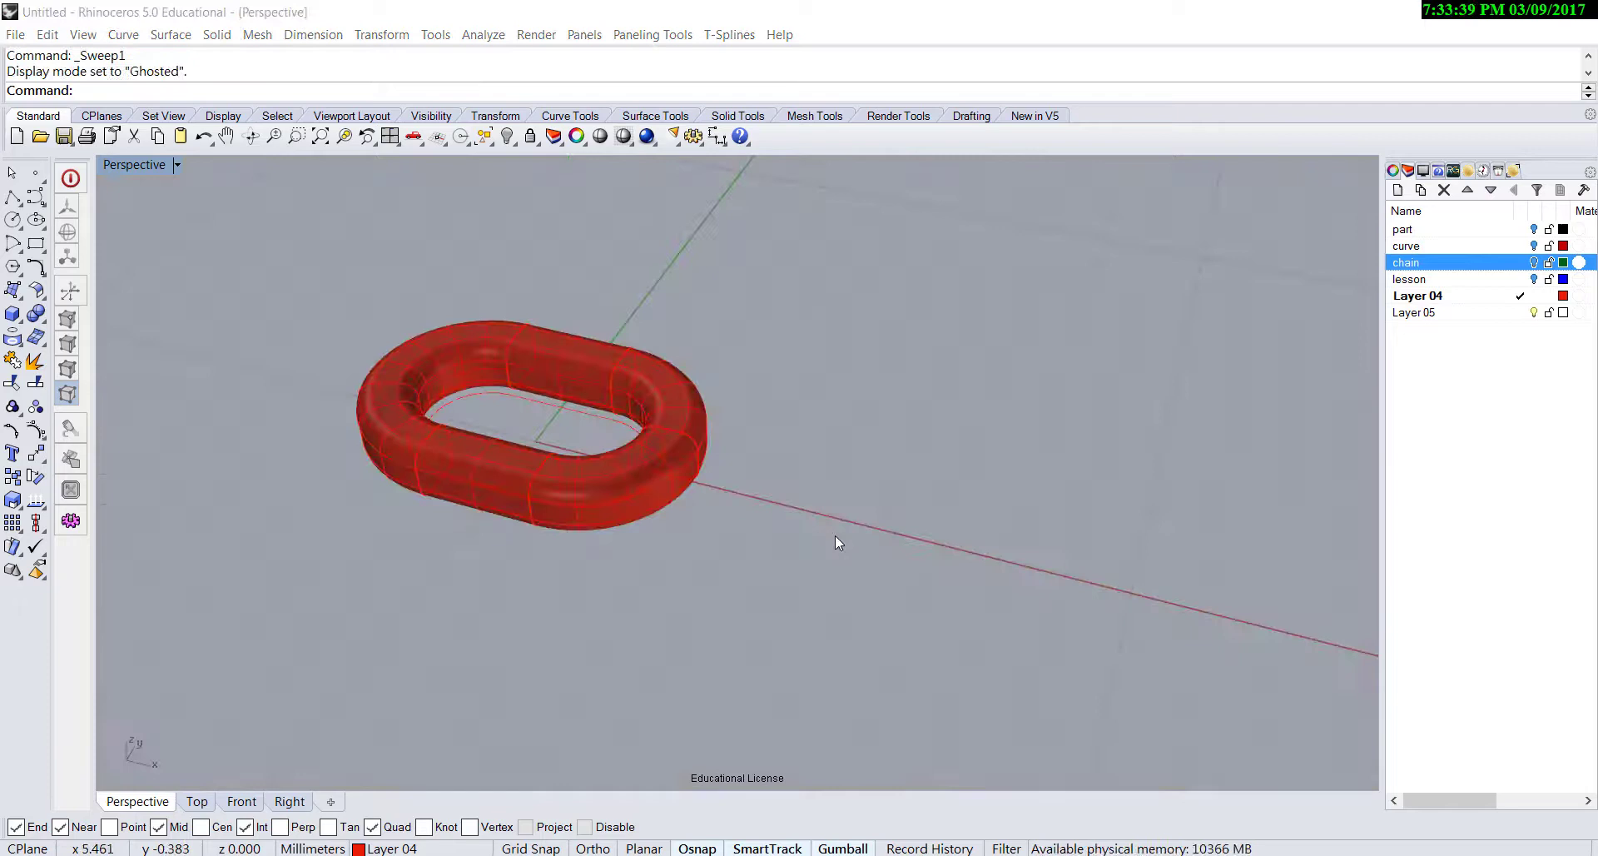
left_click(649, 489)
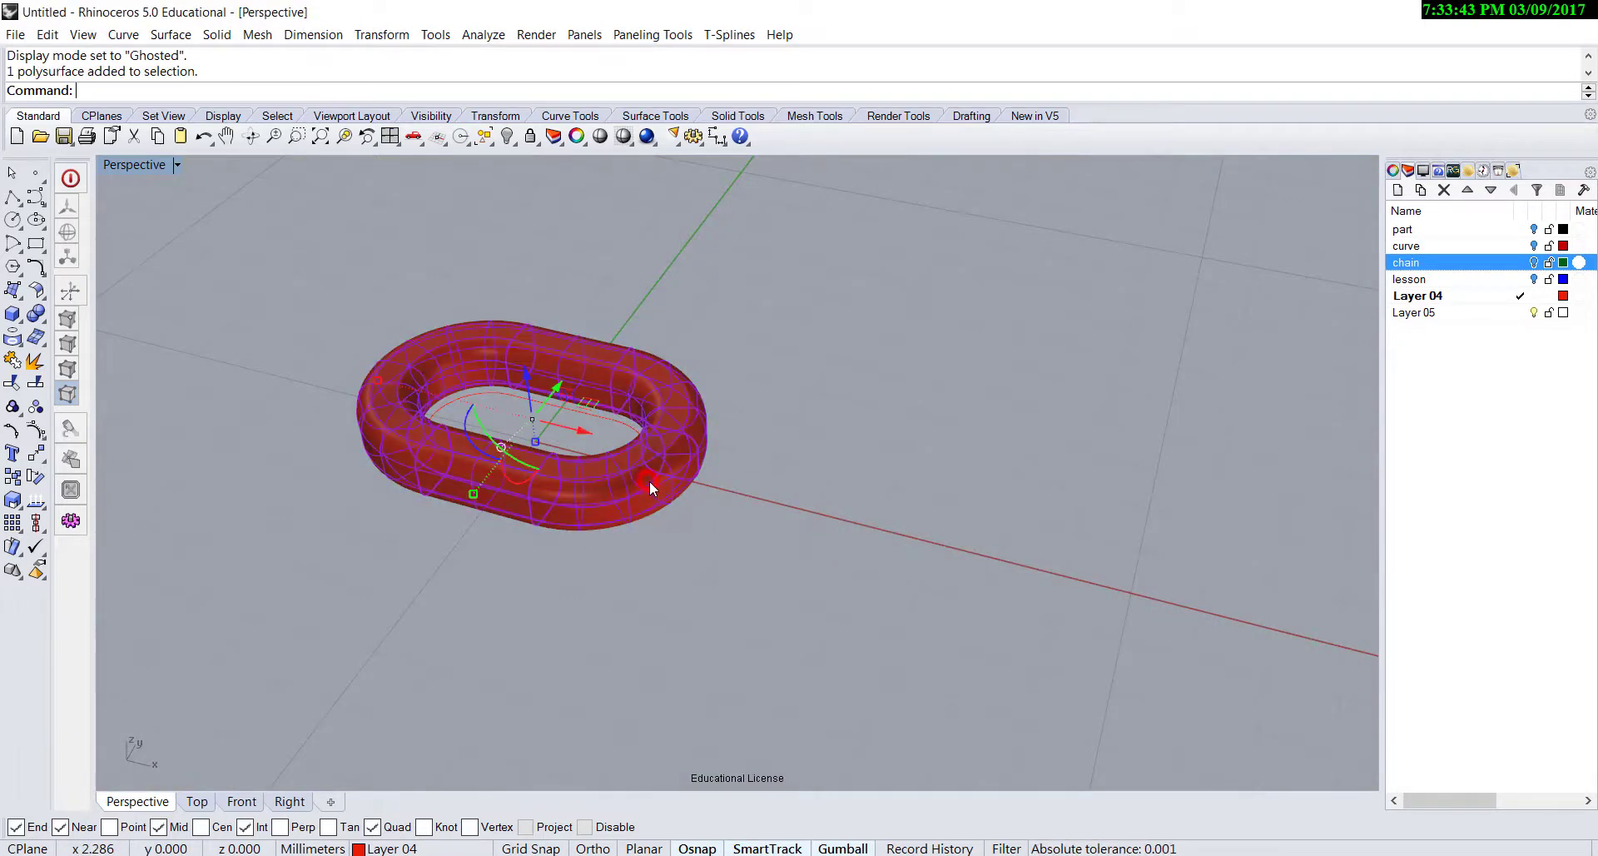
left_click_drag(582, 428, 764, 548)
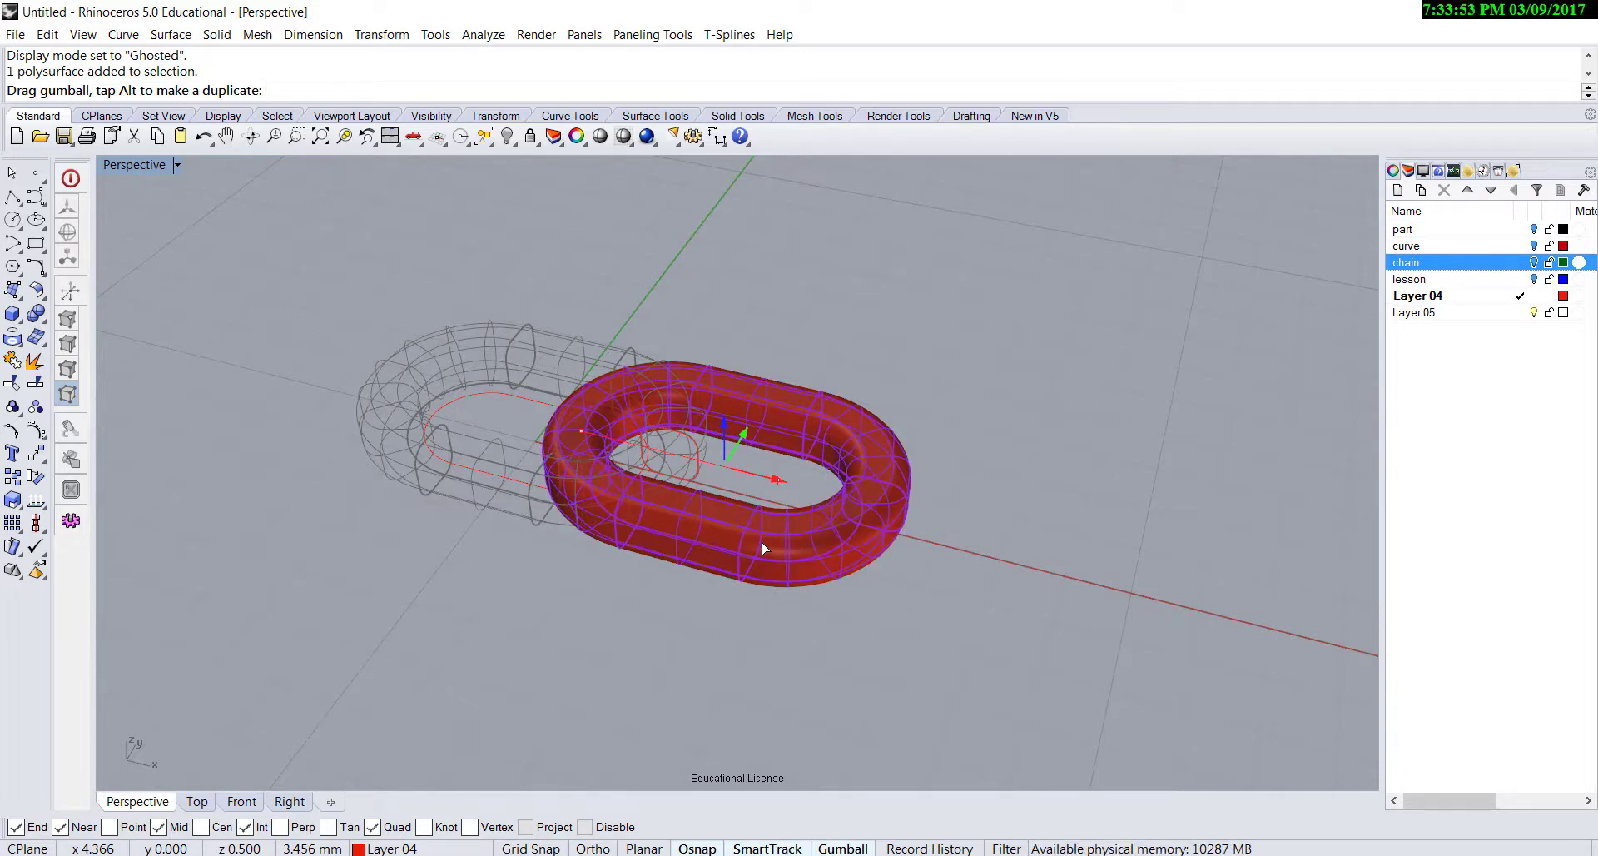
left_click_drag(764, 548, 761, 540)
key("alt")
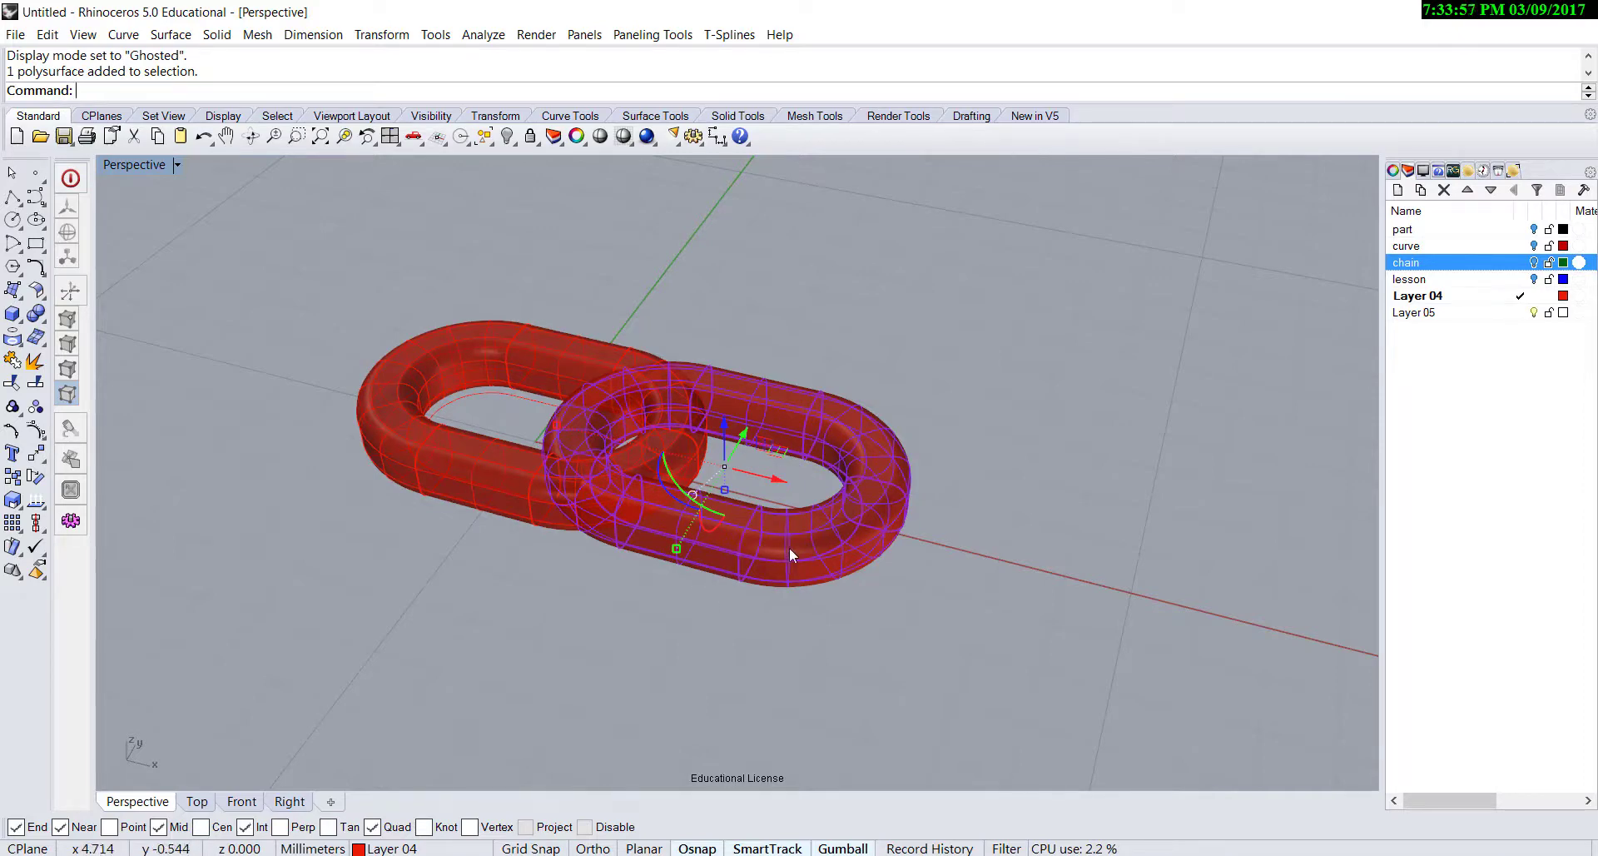
left_click(784, 633)
right_click_drag(751, 567, 952, 467)
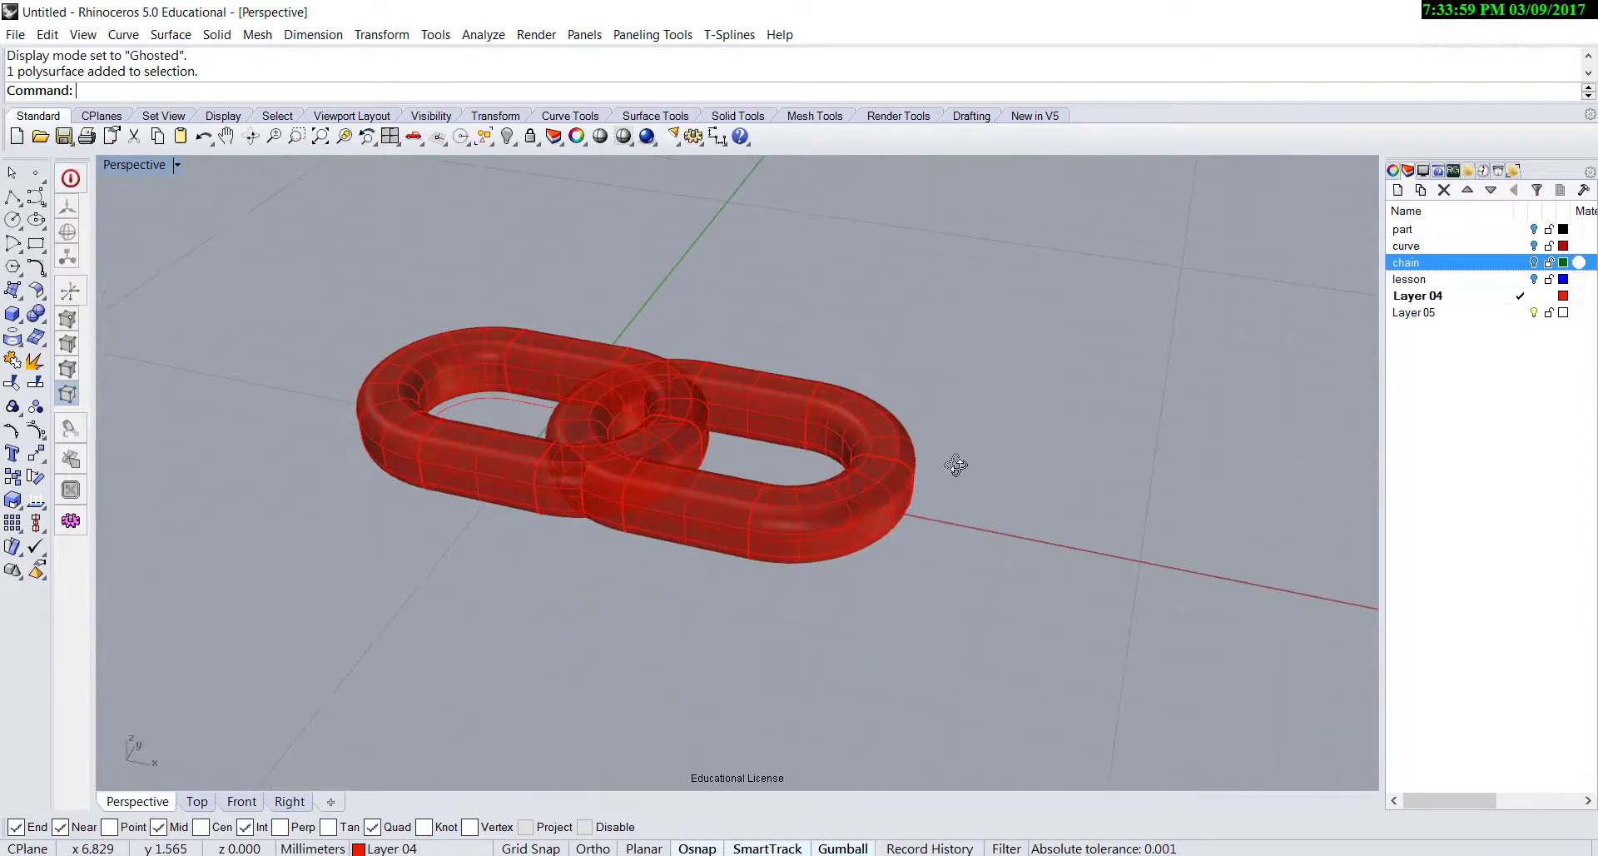
right_click_drag(966, 531, 880, 553)
- Rotate the copied link 90° with the gumball and shift it along X to interlock the first
left_click(792, 570)
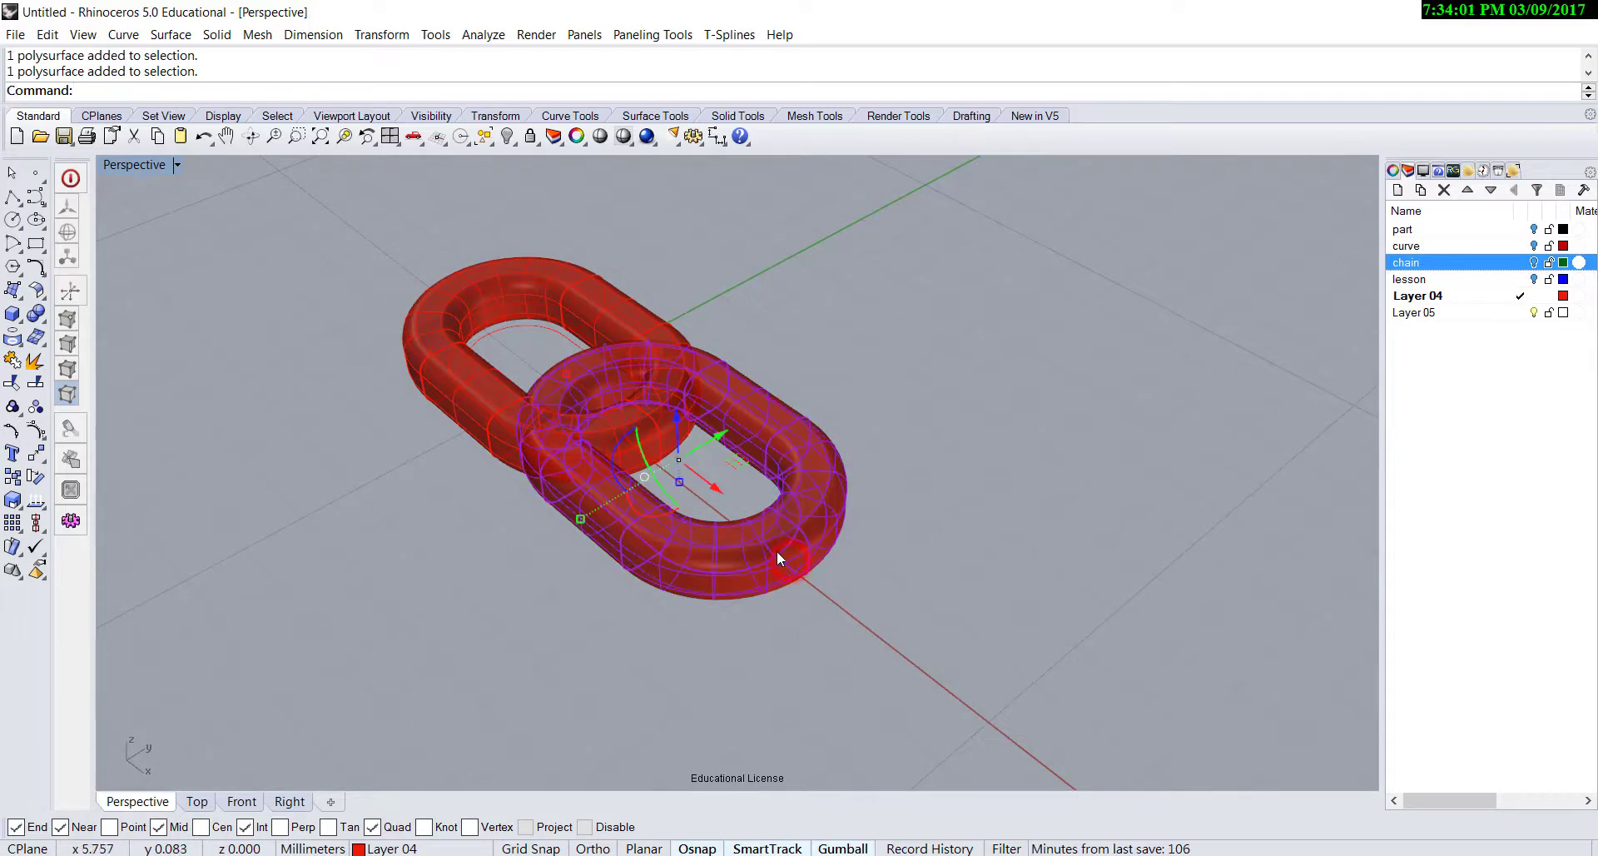
scroll(657, 507, "up", 2)
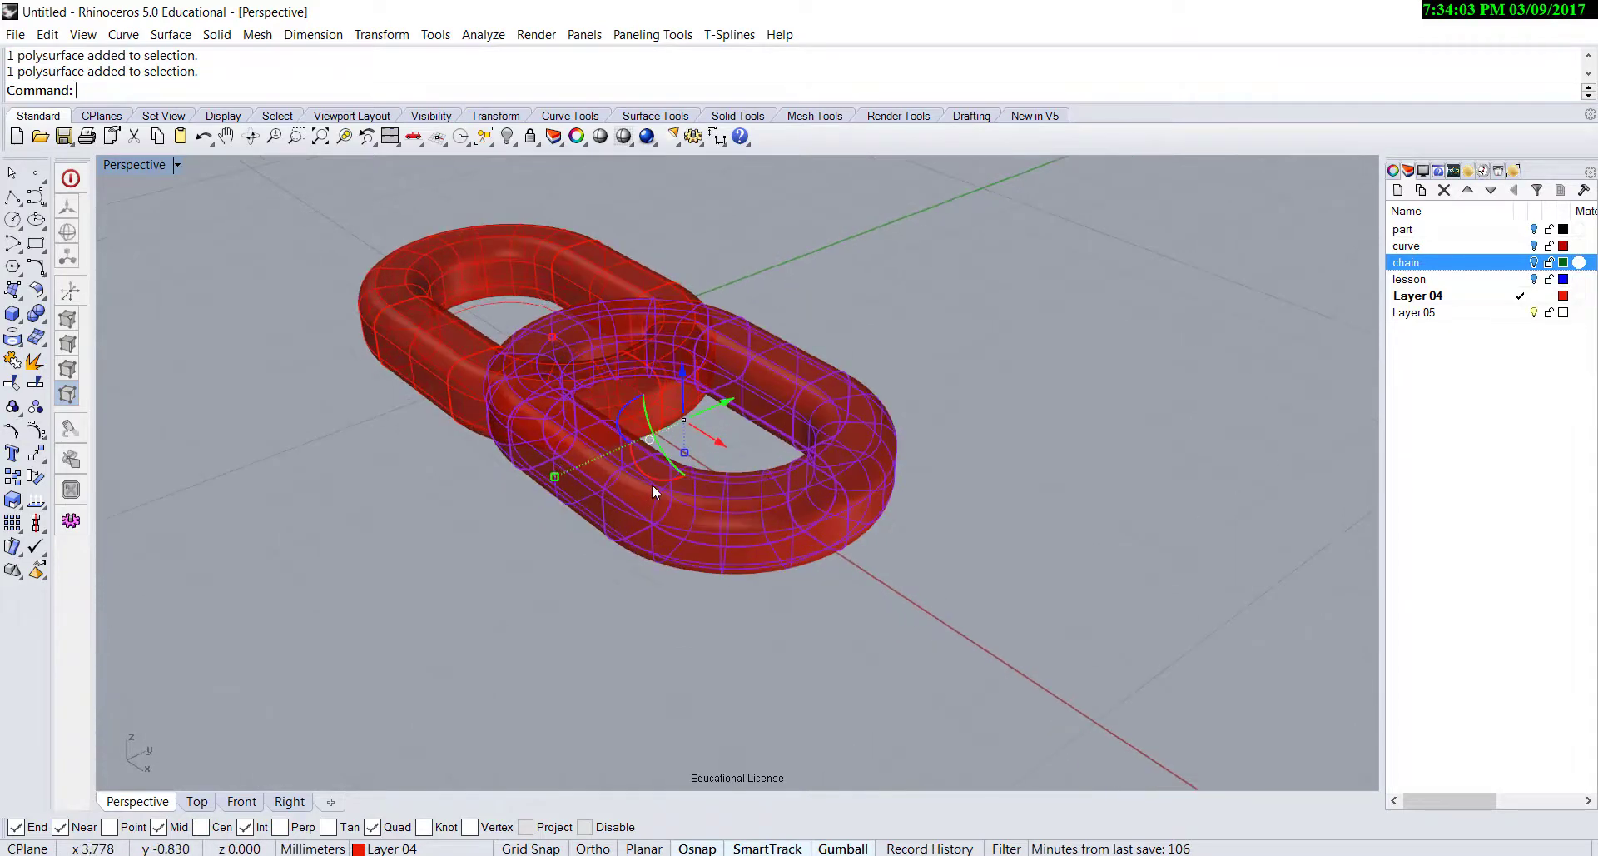
left_click(656, 478)
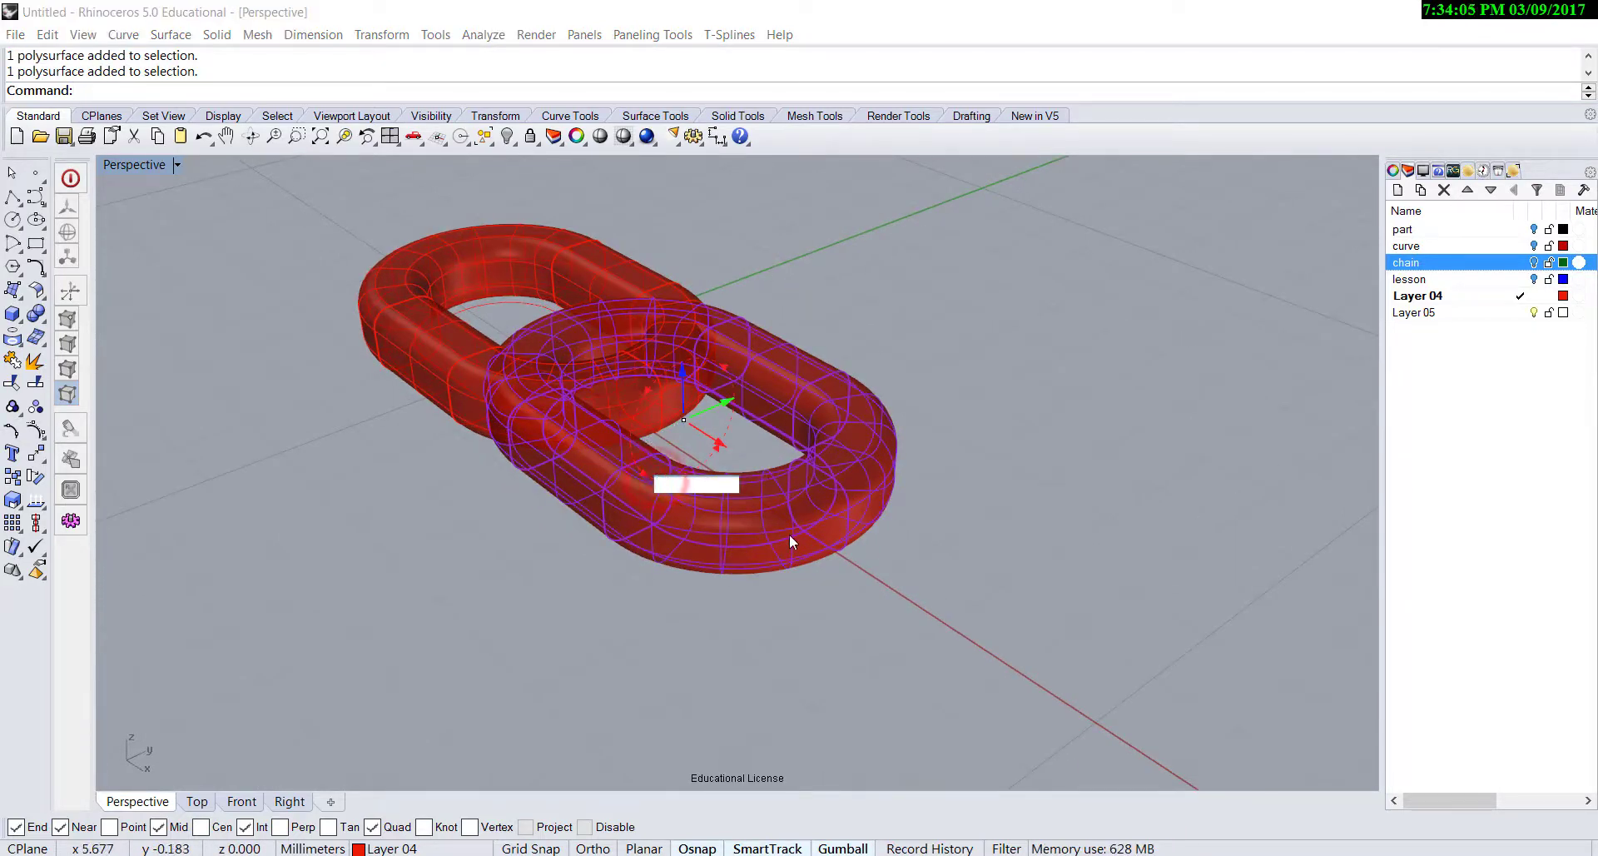
type("90")
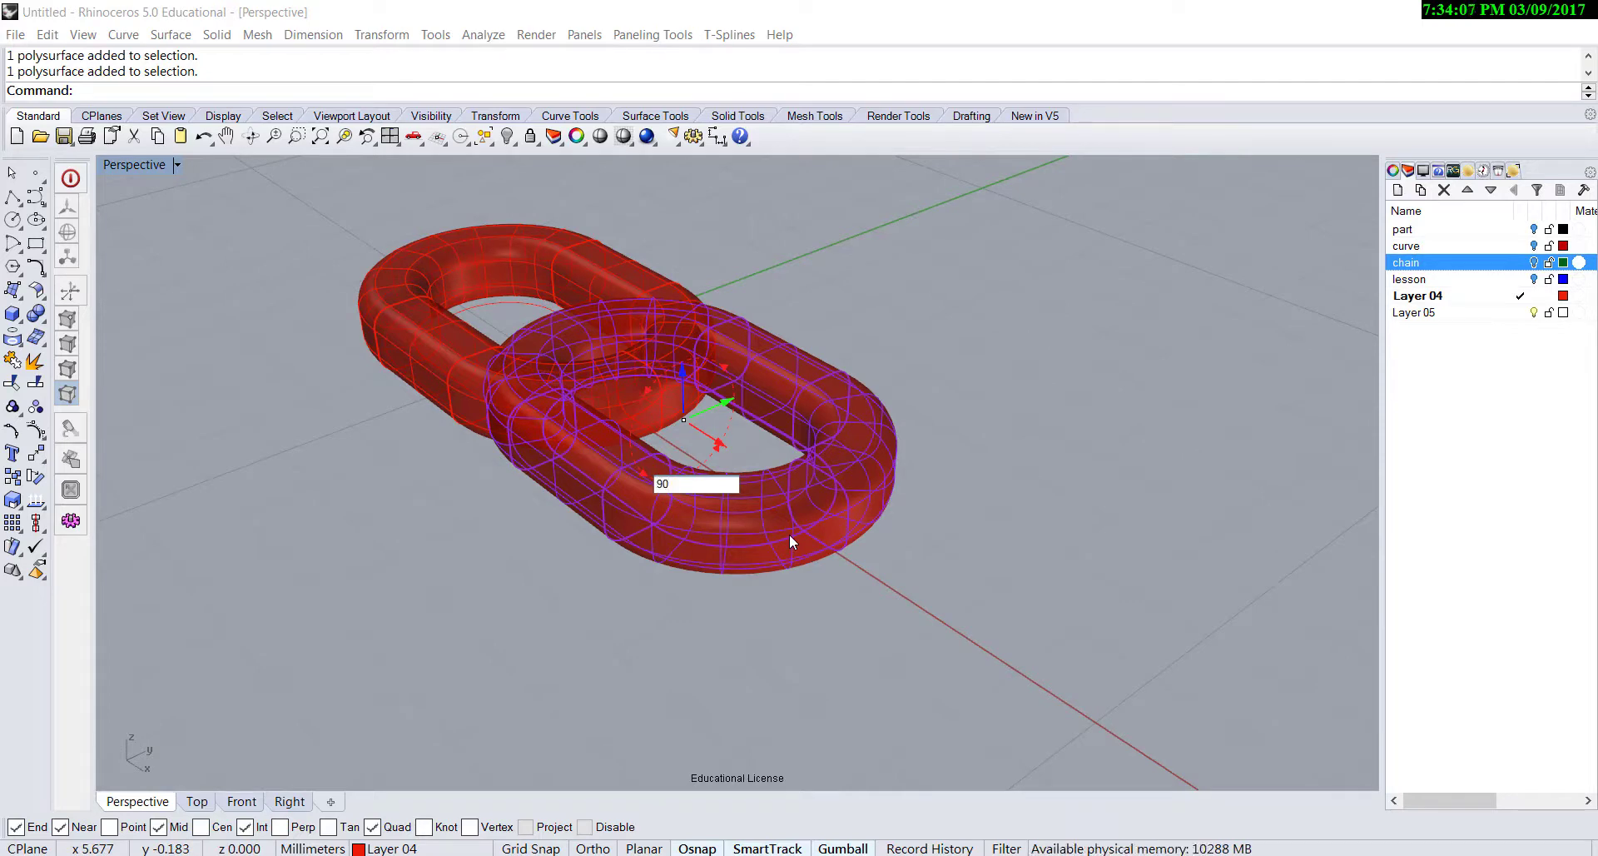
key("Return")
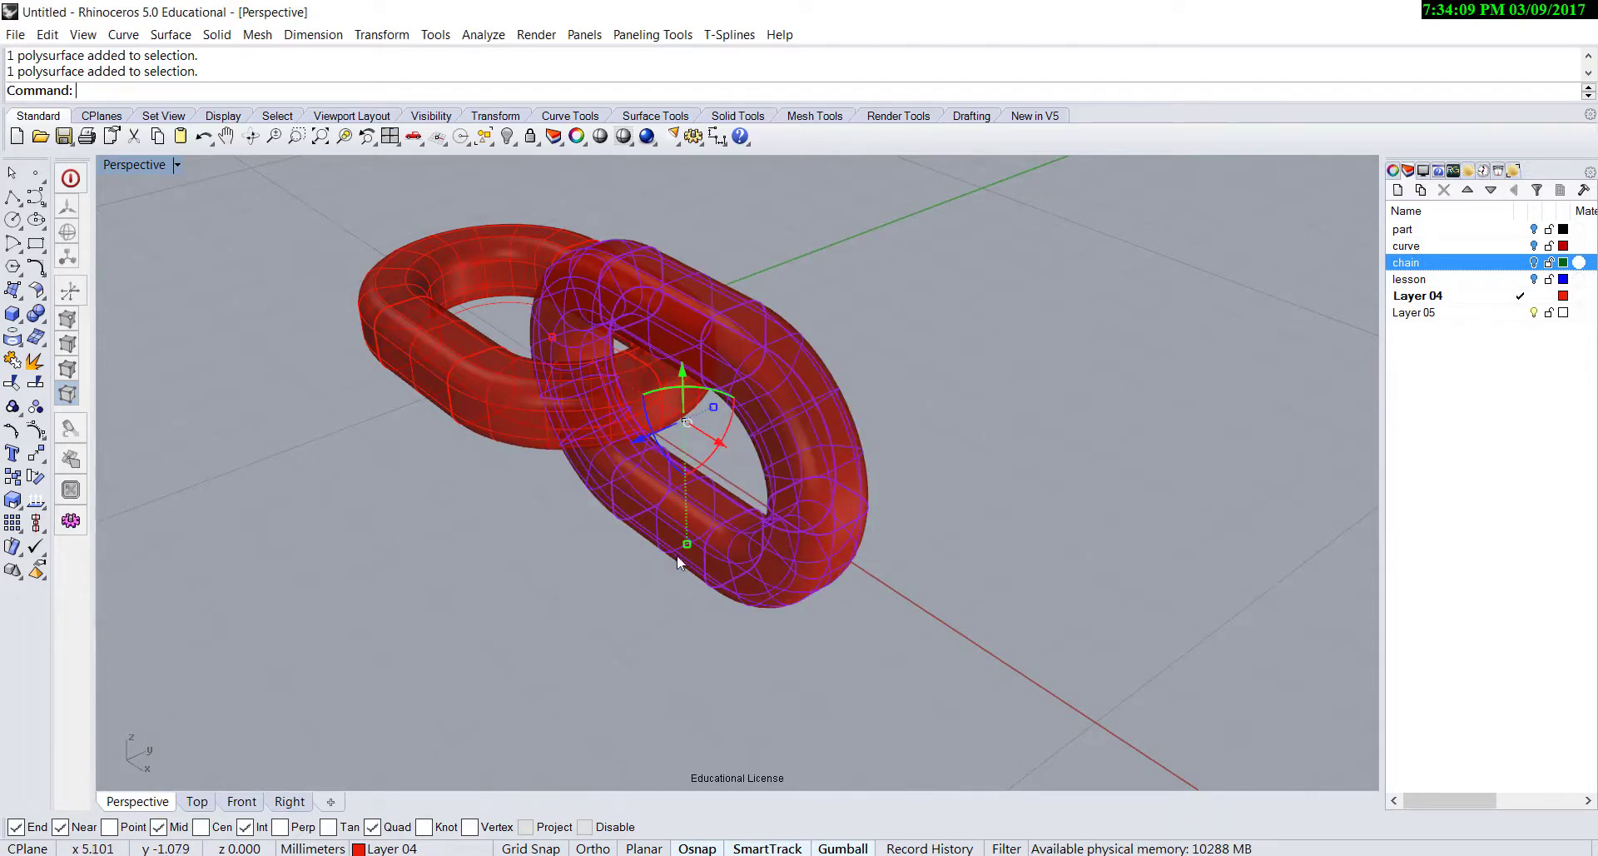
left_click(421, 596)
right_click_drag(422, 596, 616, 581)
left_click(775, 551)
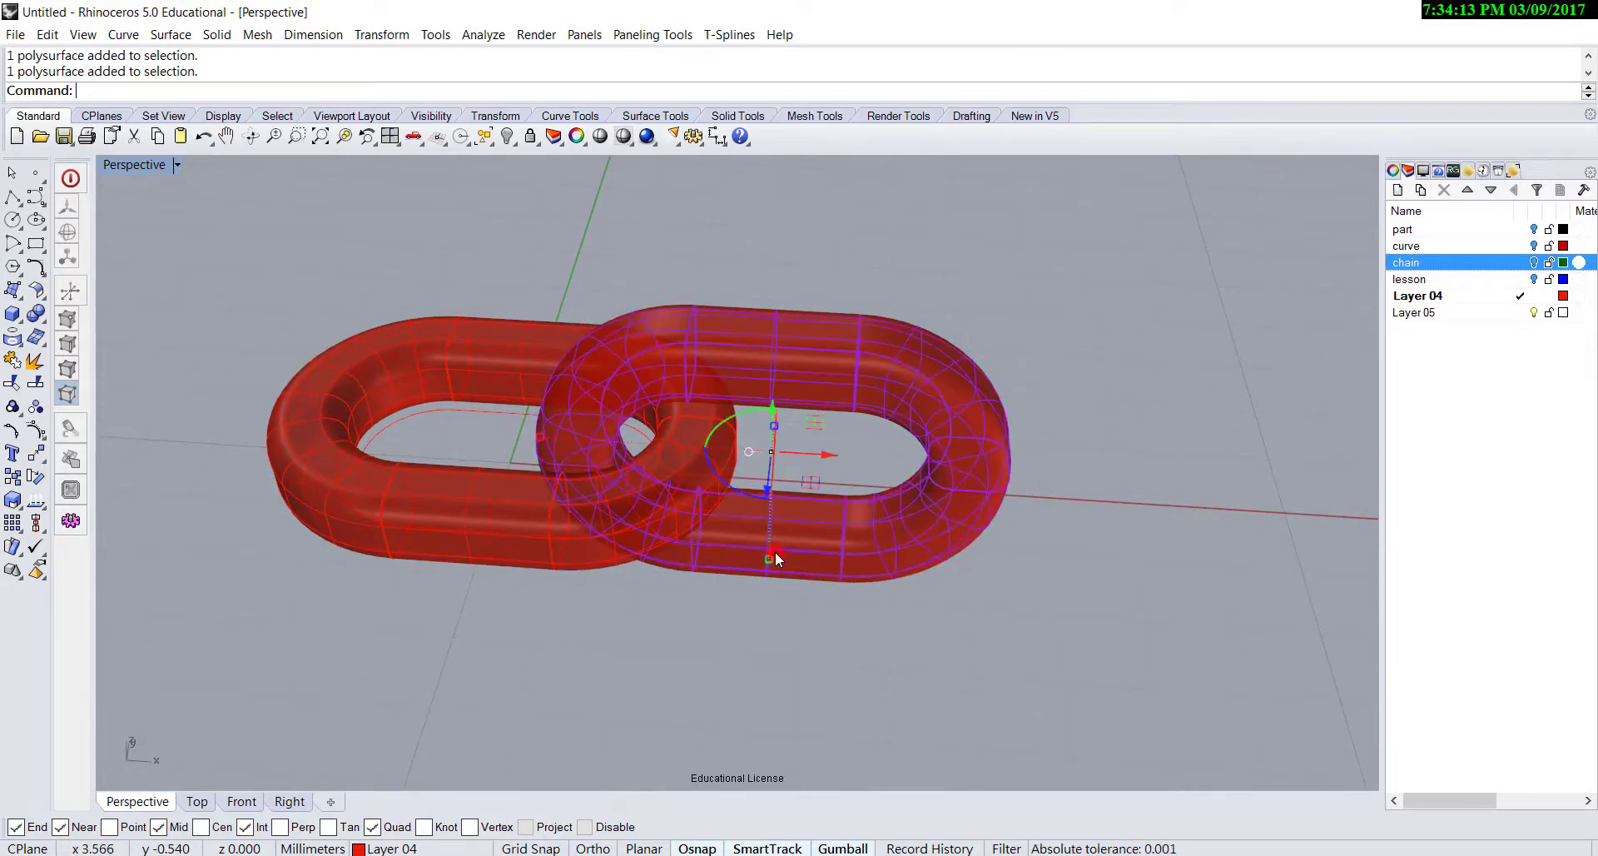
left_click_drag(828, 457, 839, 463)
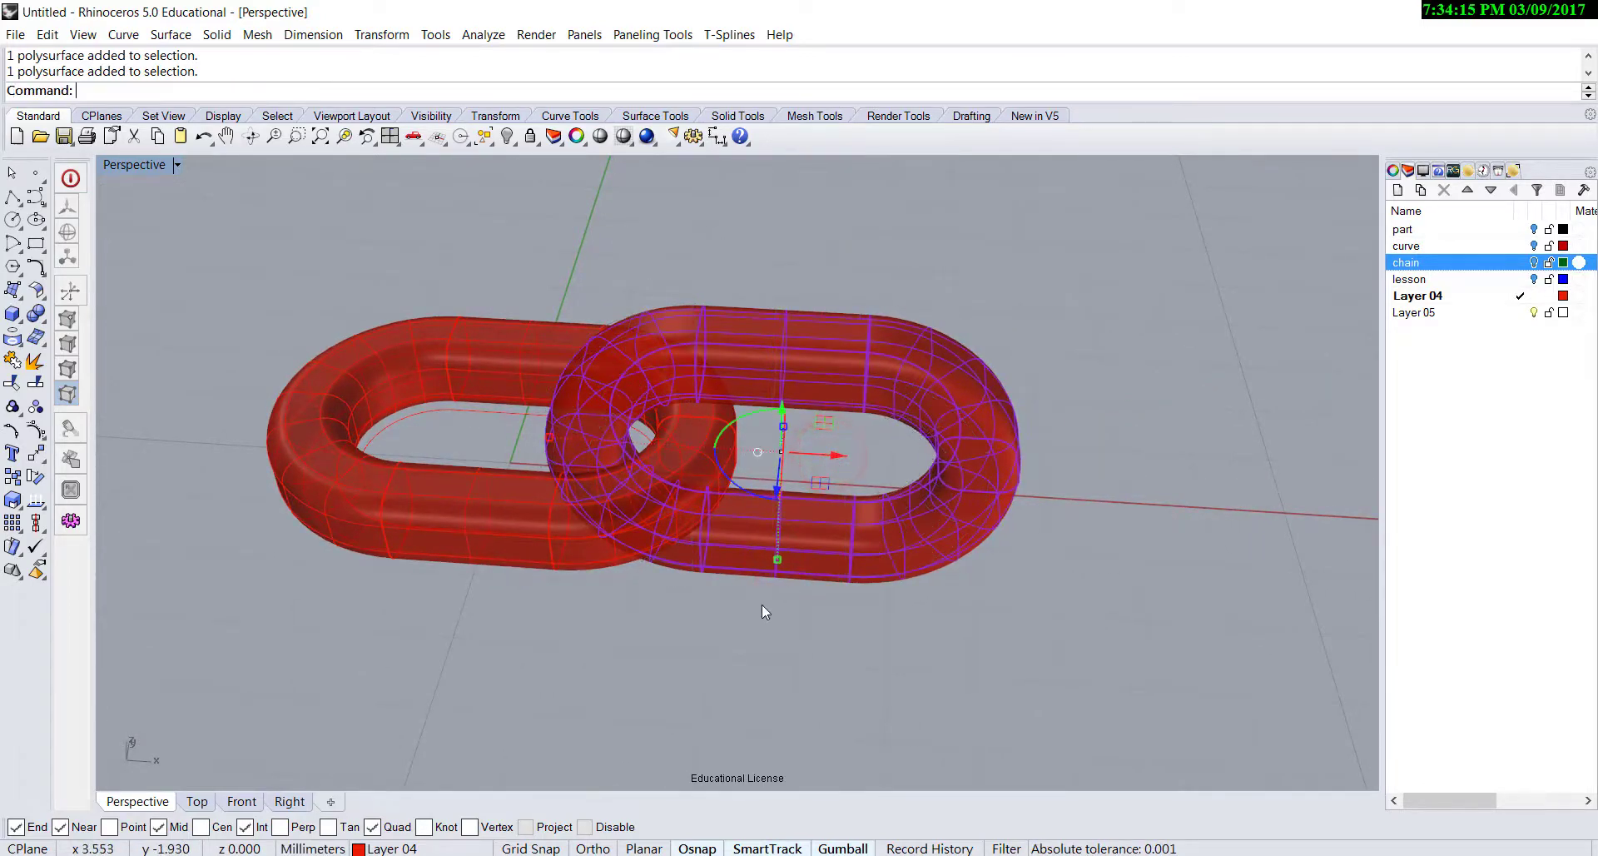
left_click(761, 604)
right_click_drag(753, 644, 749, 646)
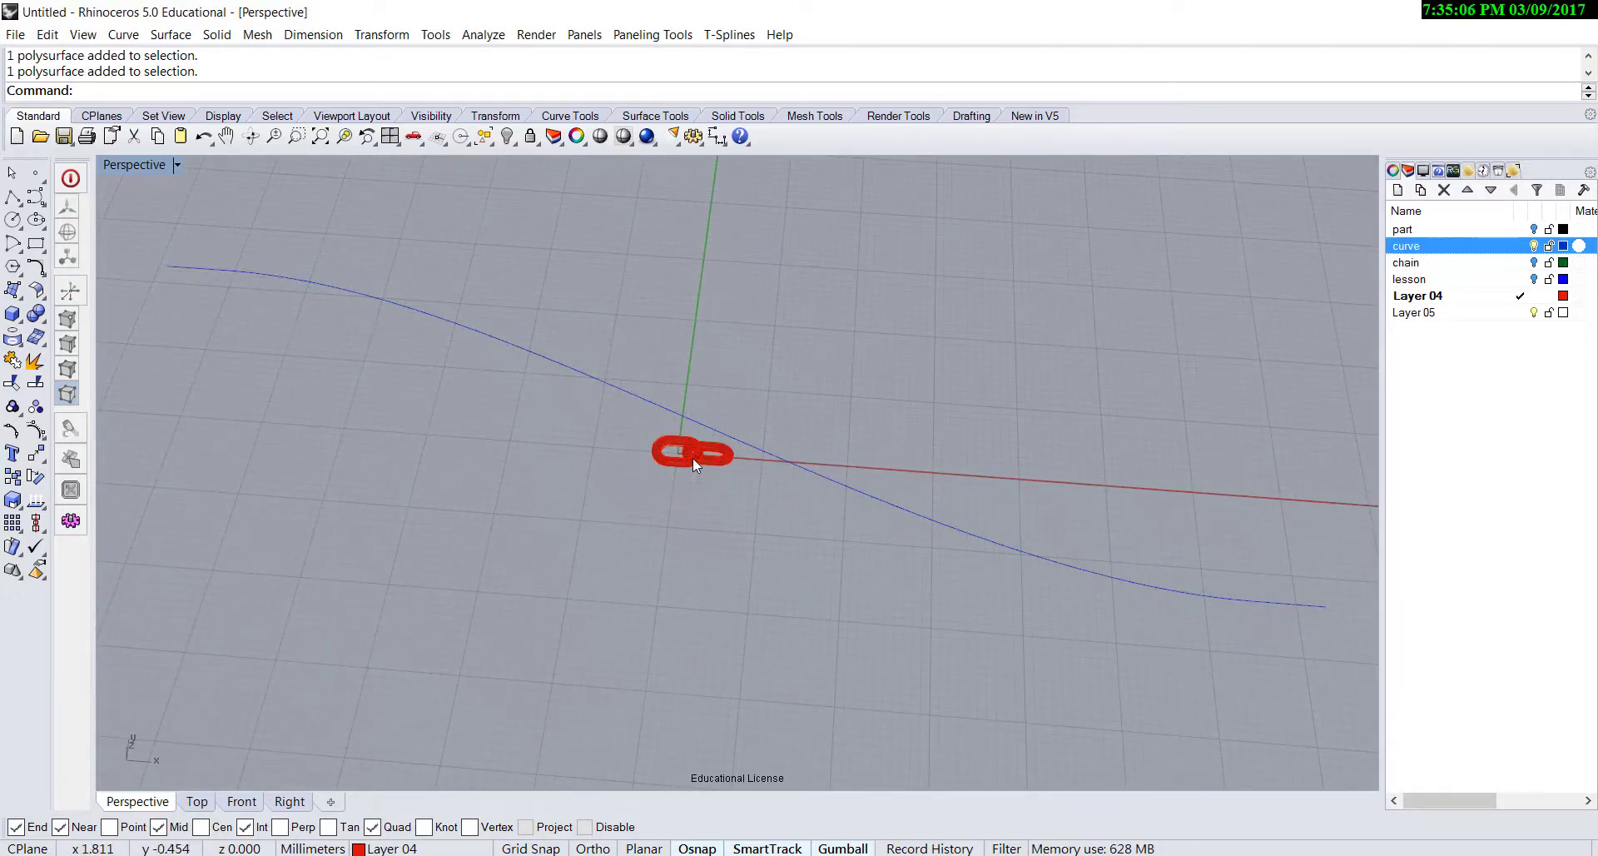
- Move both interlocked links to the blue curve's start point and raise them along Y
left_click(555, 361)
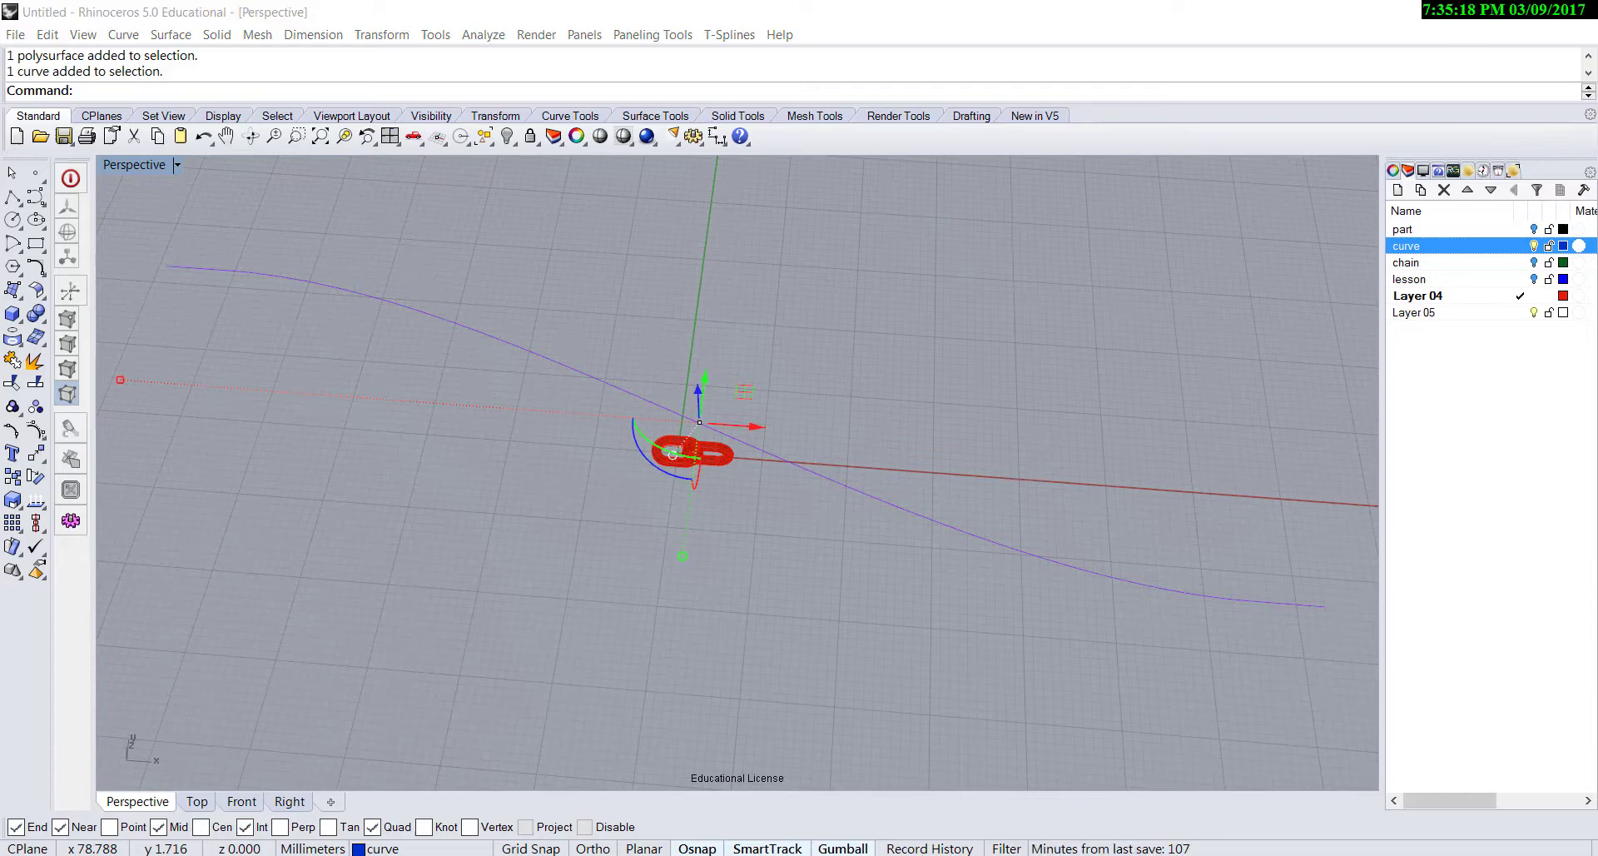
right_click_drag(508, 502, 808, 651, "shift")
right_click_drag(1042, 647, 1021, 646)
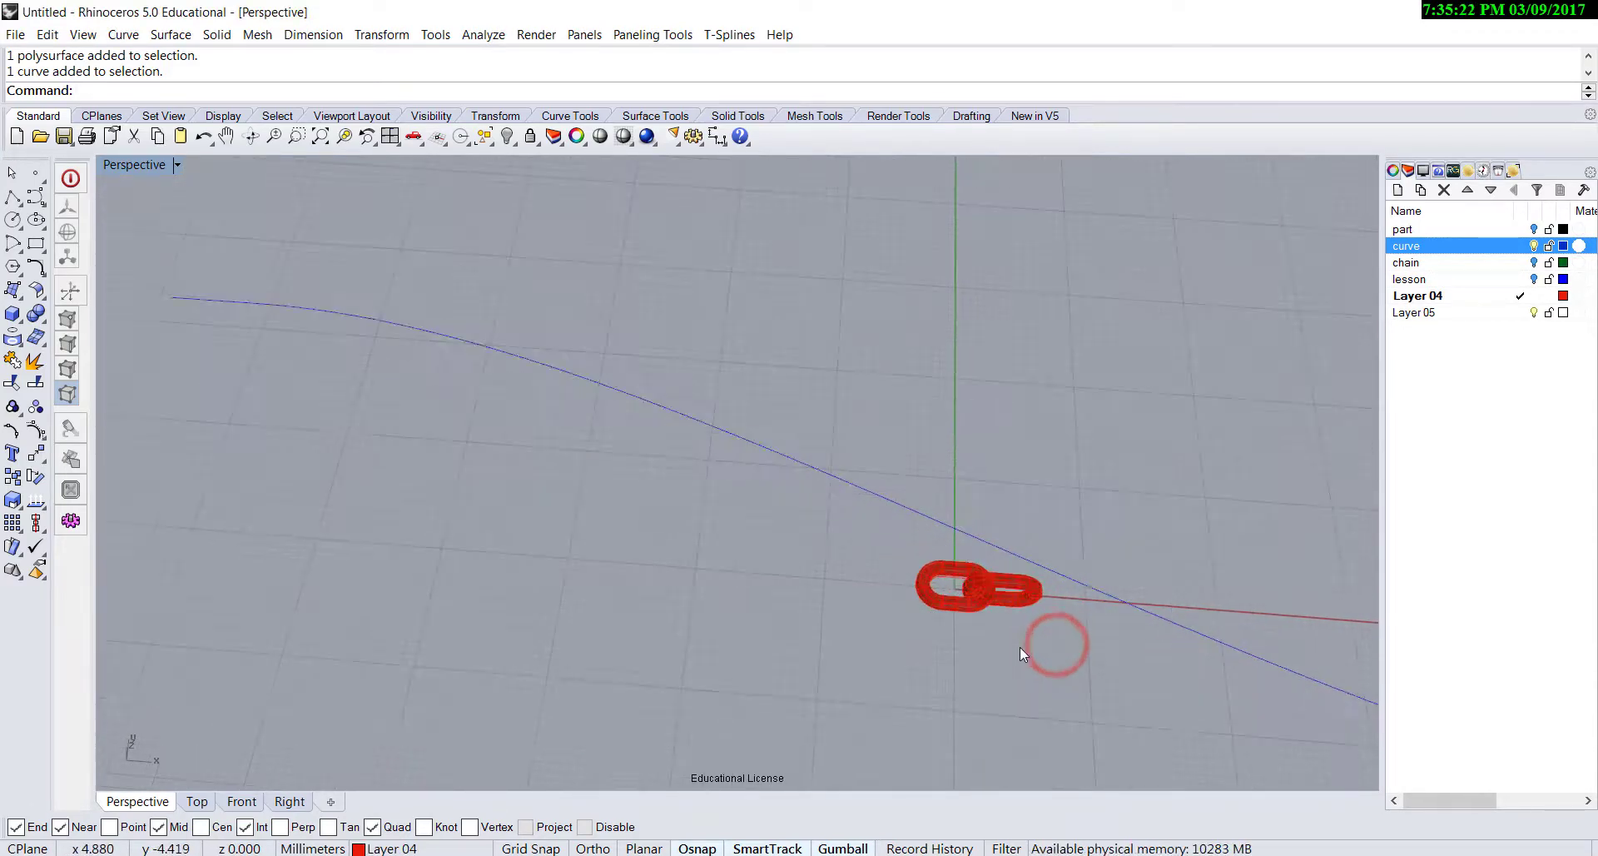
right_click(1009, 633)
left_click_drag(990, 582, 224, 339)
right_click_drag(366, 459, 413, 510, "shift")
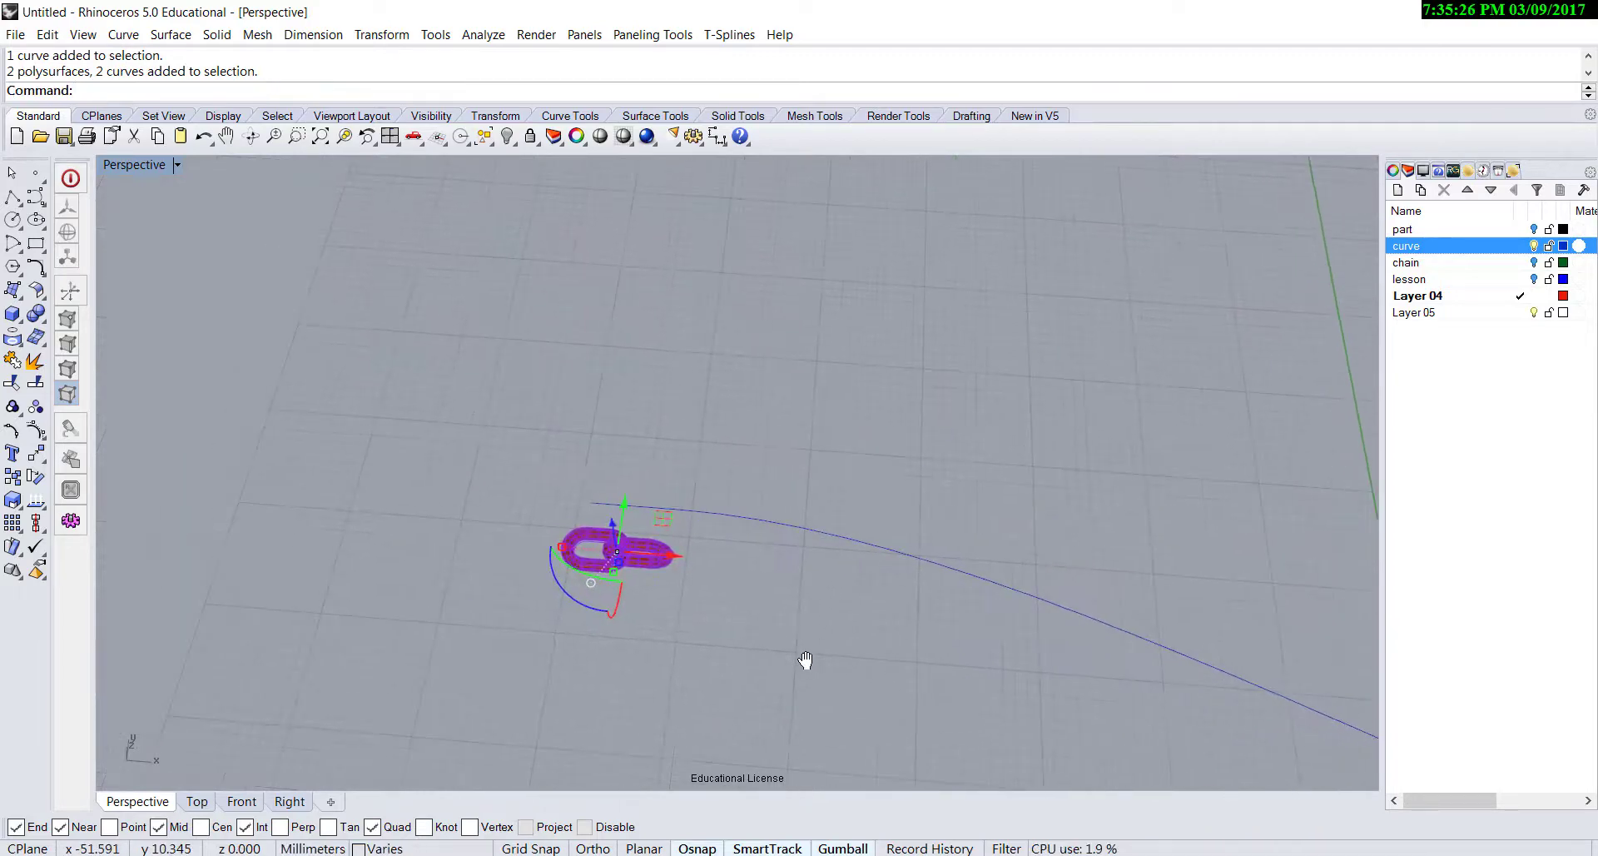
scroll(599, 524, "up", 5)
left_click_drag(653, 539, 592, 408)
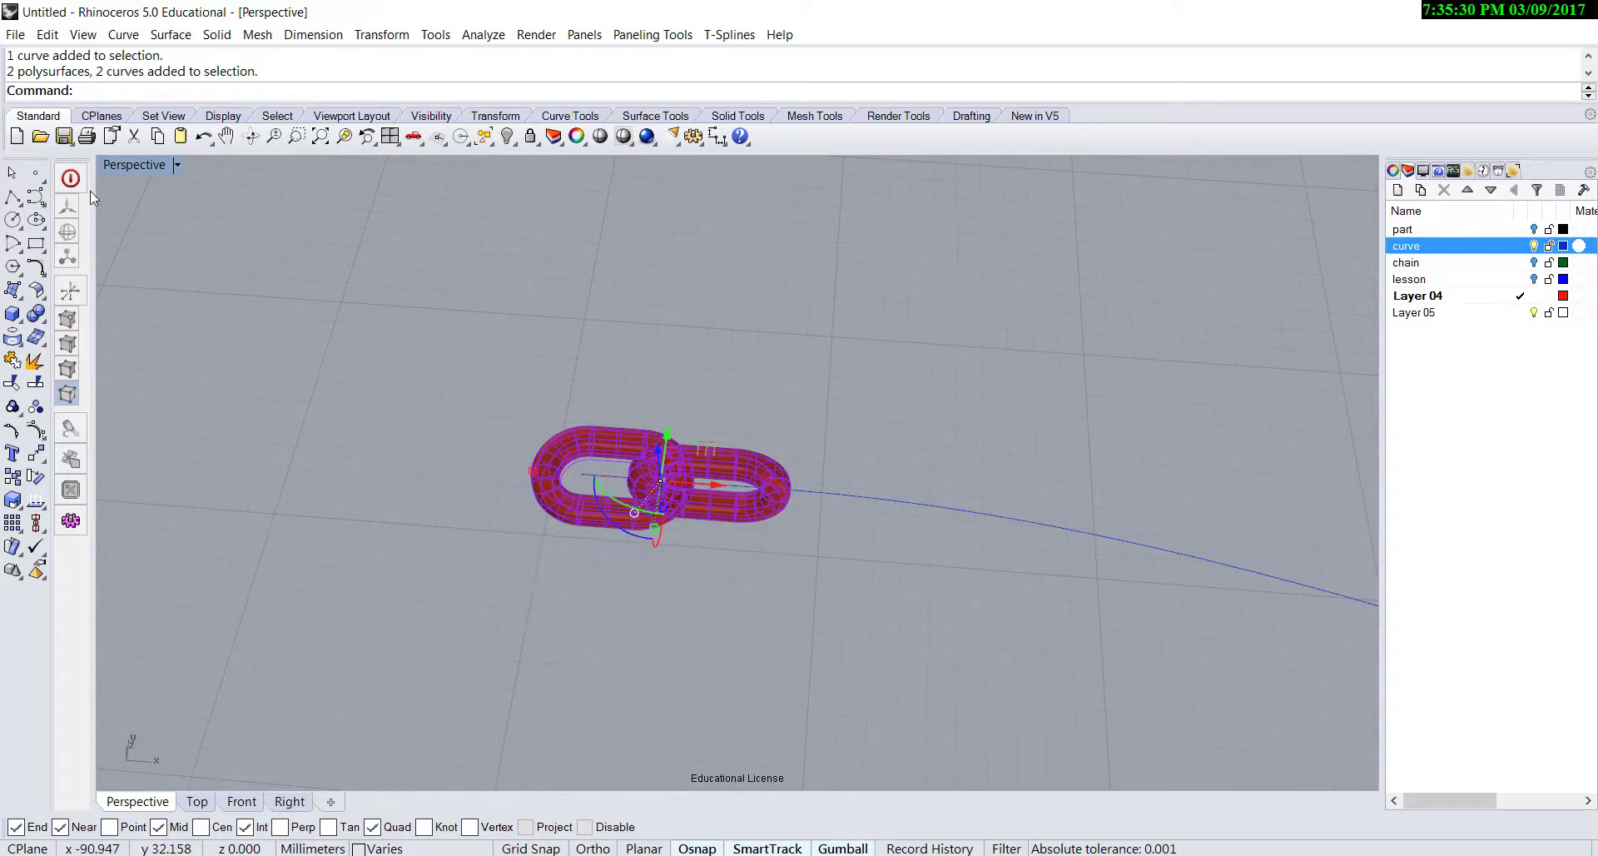
- Restore four viewports and set the Top view to Ghosted display
double_click(133, 165)
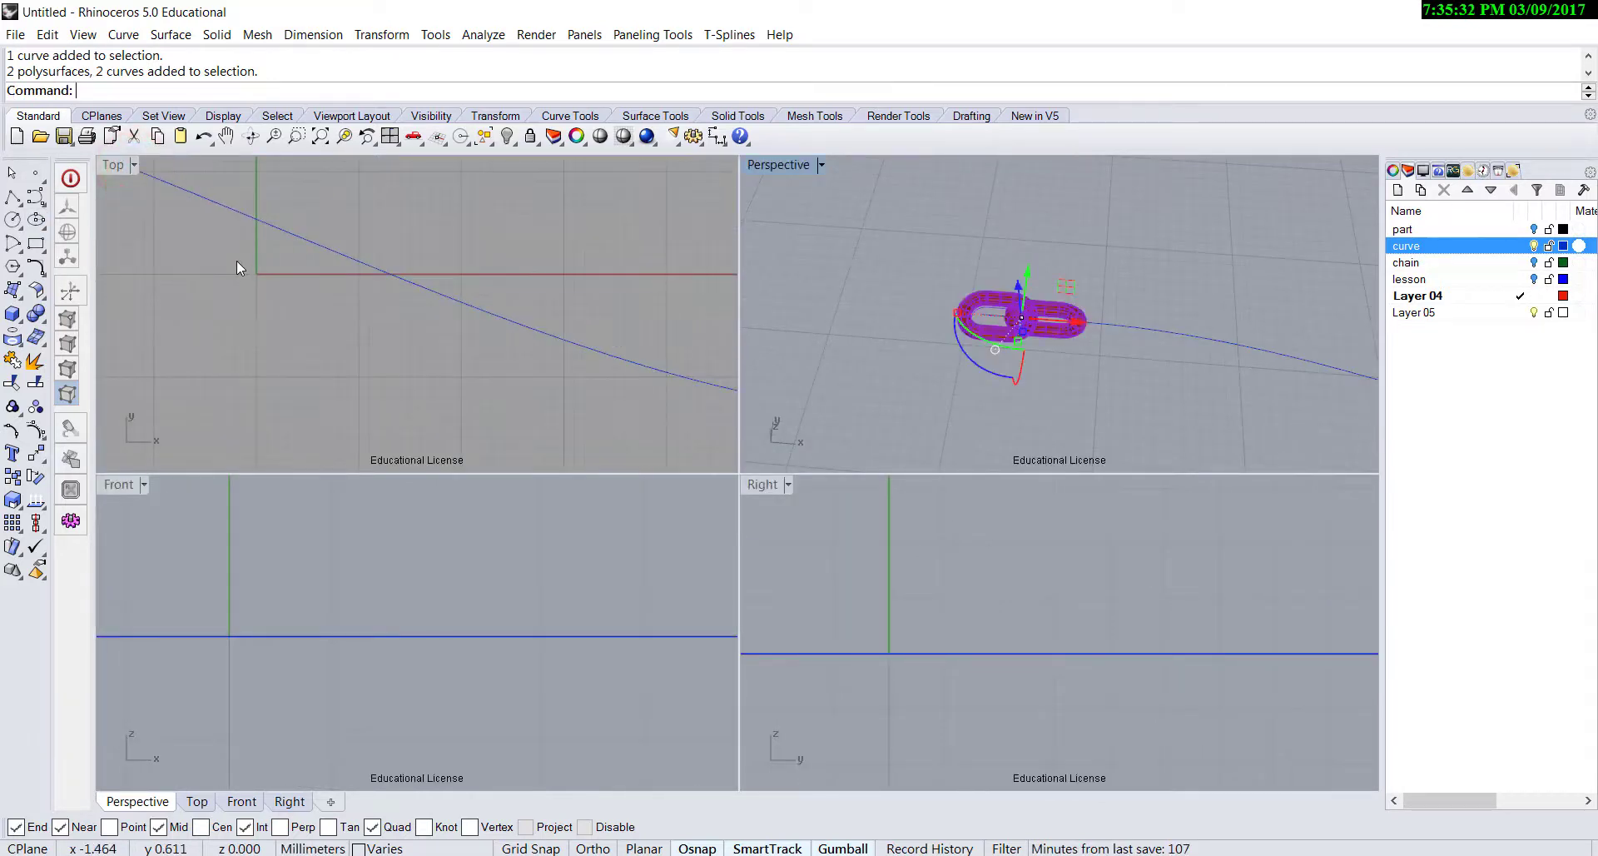
right_click_drag(238, 266, 516, 371)
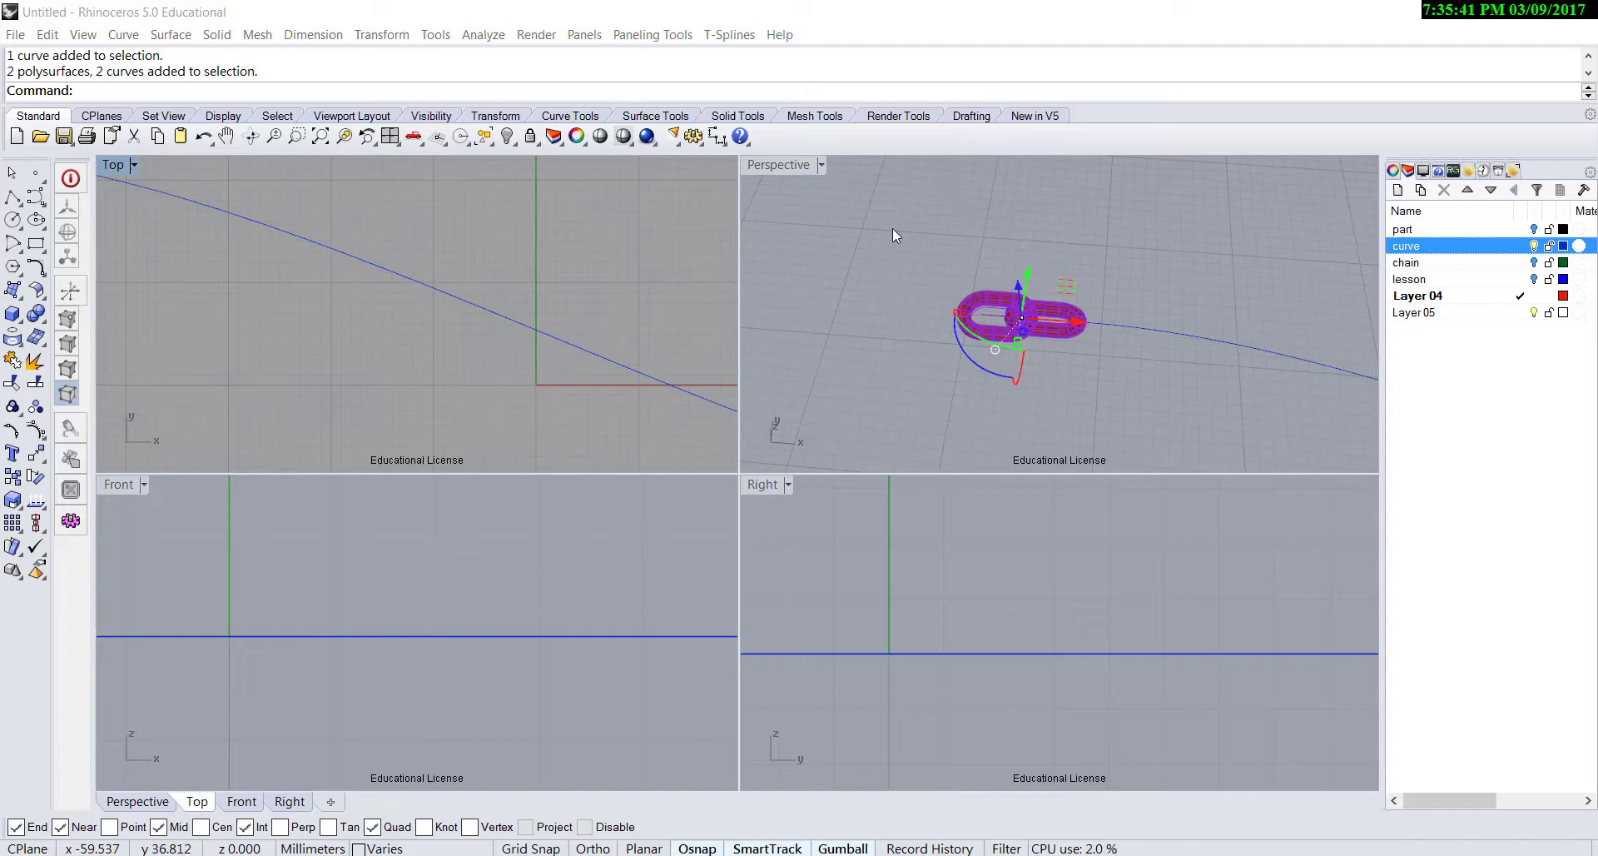
scroll(221, 275, "down", 3)
right_click_drag(175, 242, 408, 337)
scroll(408, 337, "up", 1)
left_click(133, 166)
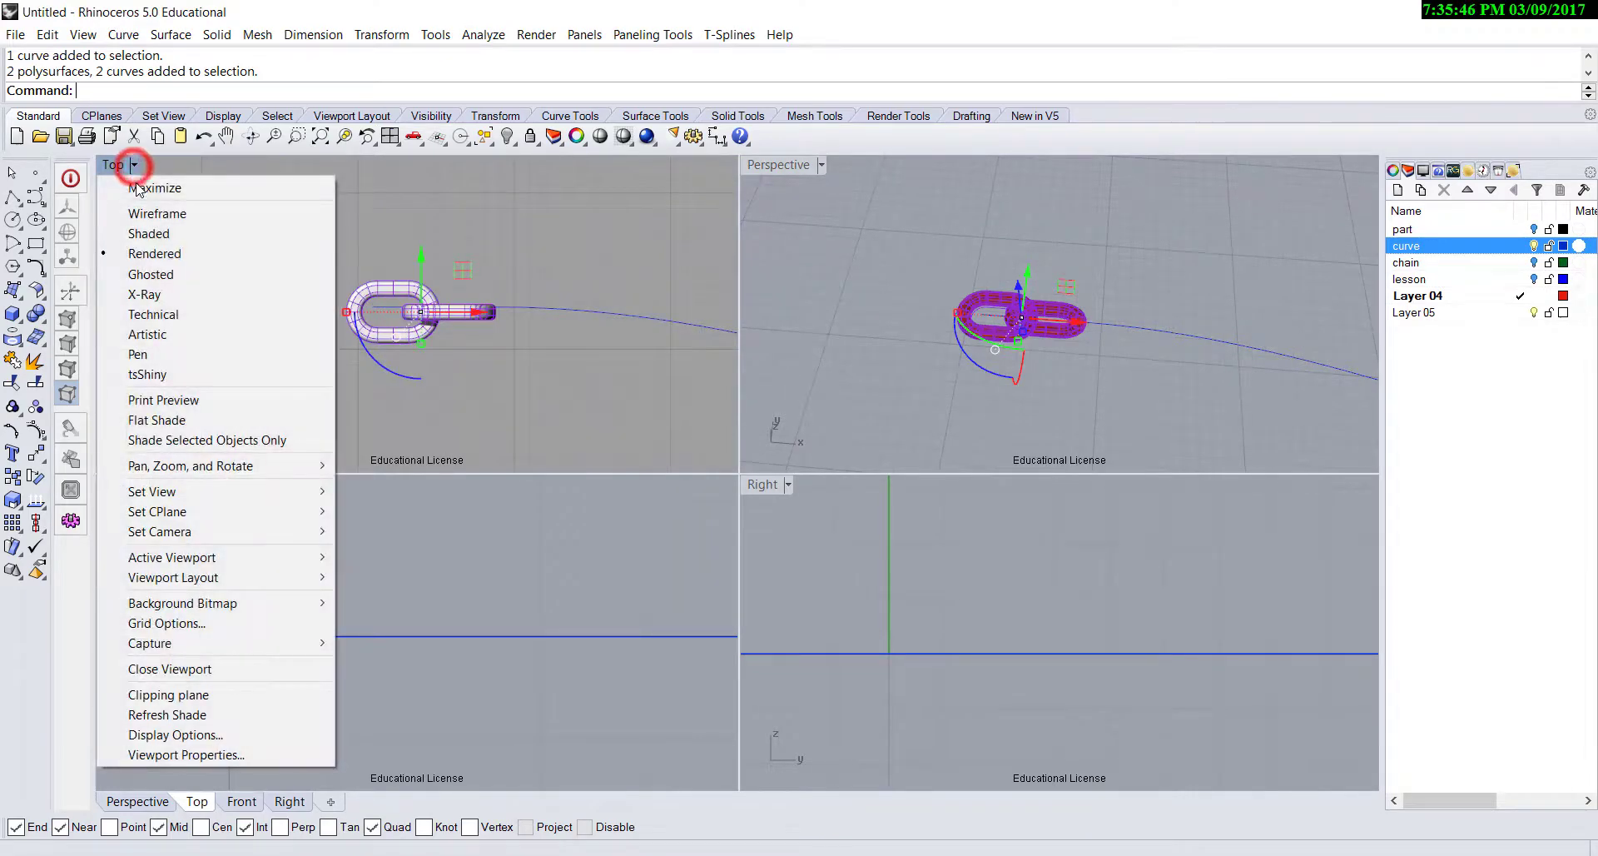
left_click(152, 268)
- Nudge the links up onto the start of the blue curve, then reframe the views
scroll(452, 314, "up", 2)
scroll(451, 315, "up", 3)
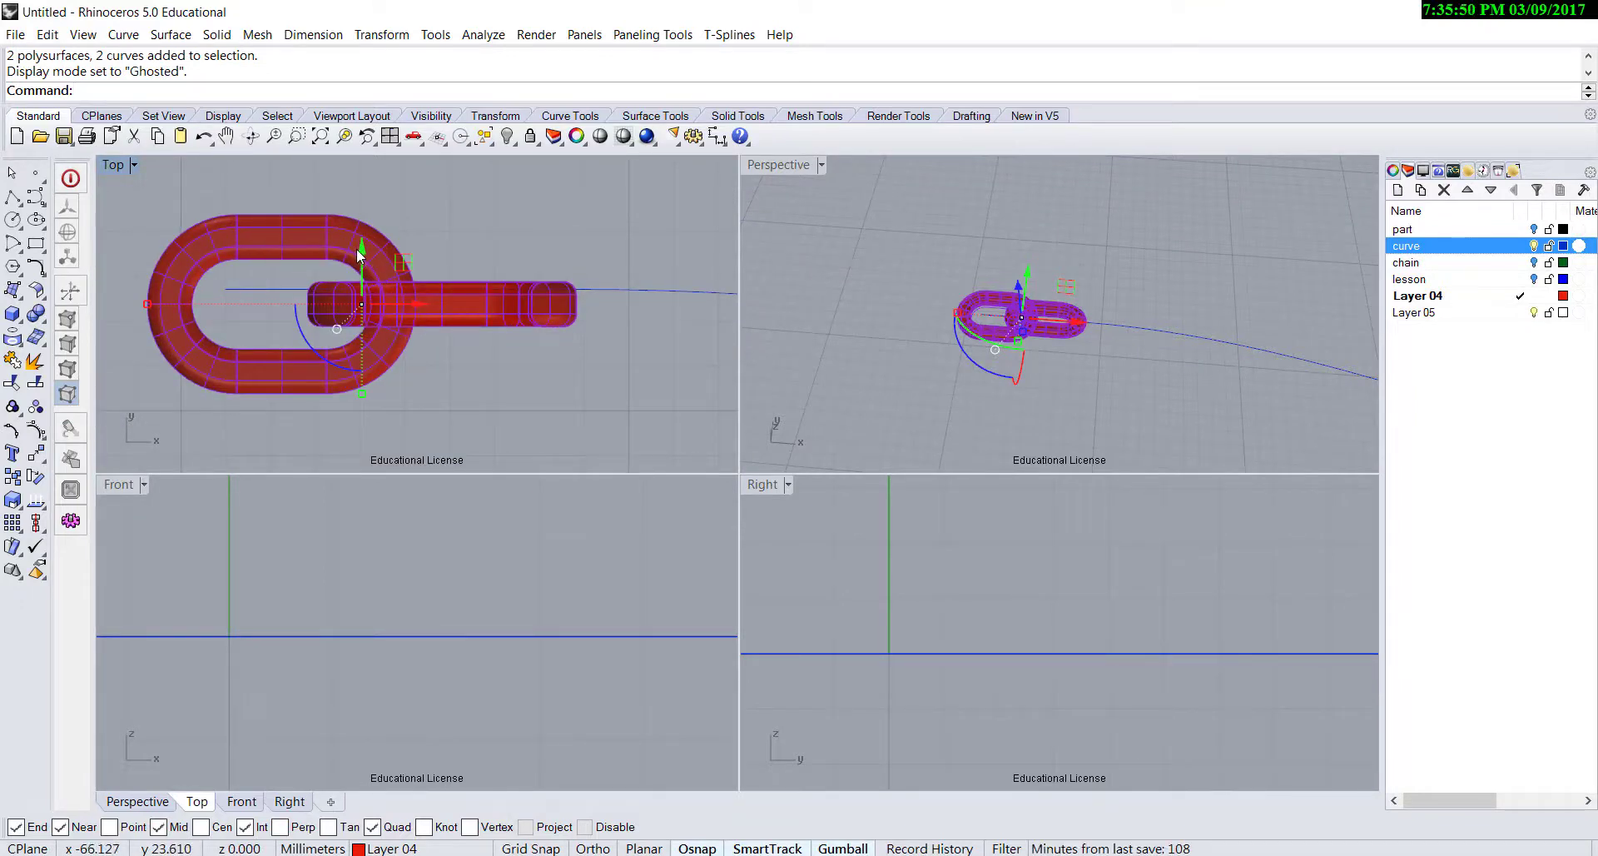
left_click_drag(356, 248, 369, 233)
left_click(594, 403)
scroll(606, 343, "down", 4)
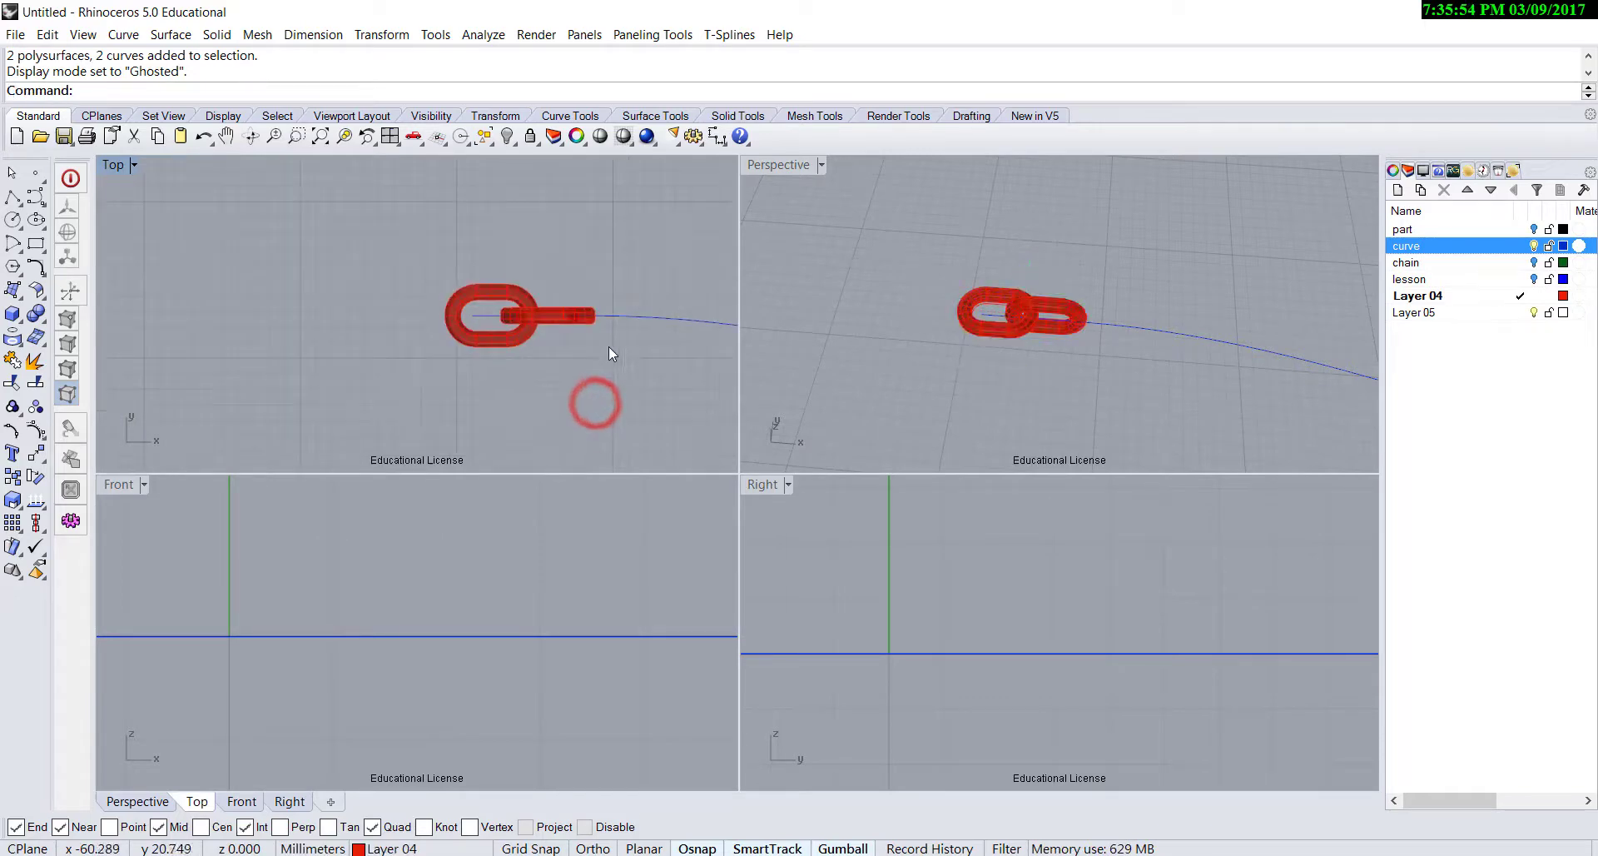
right_click_drag(1159, 371, 1113, 329)
scroll(999, 389, "up", 3)
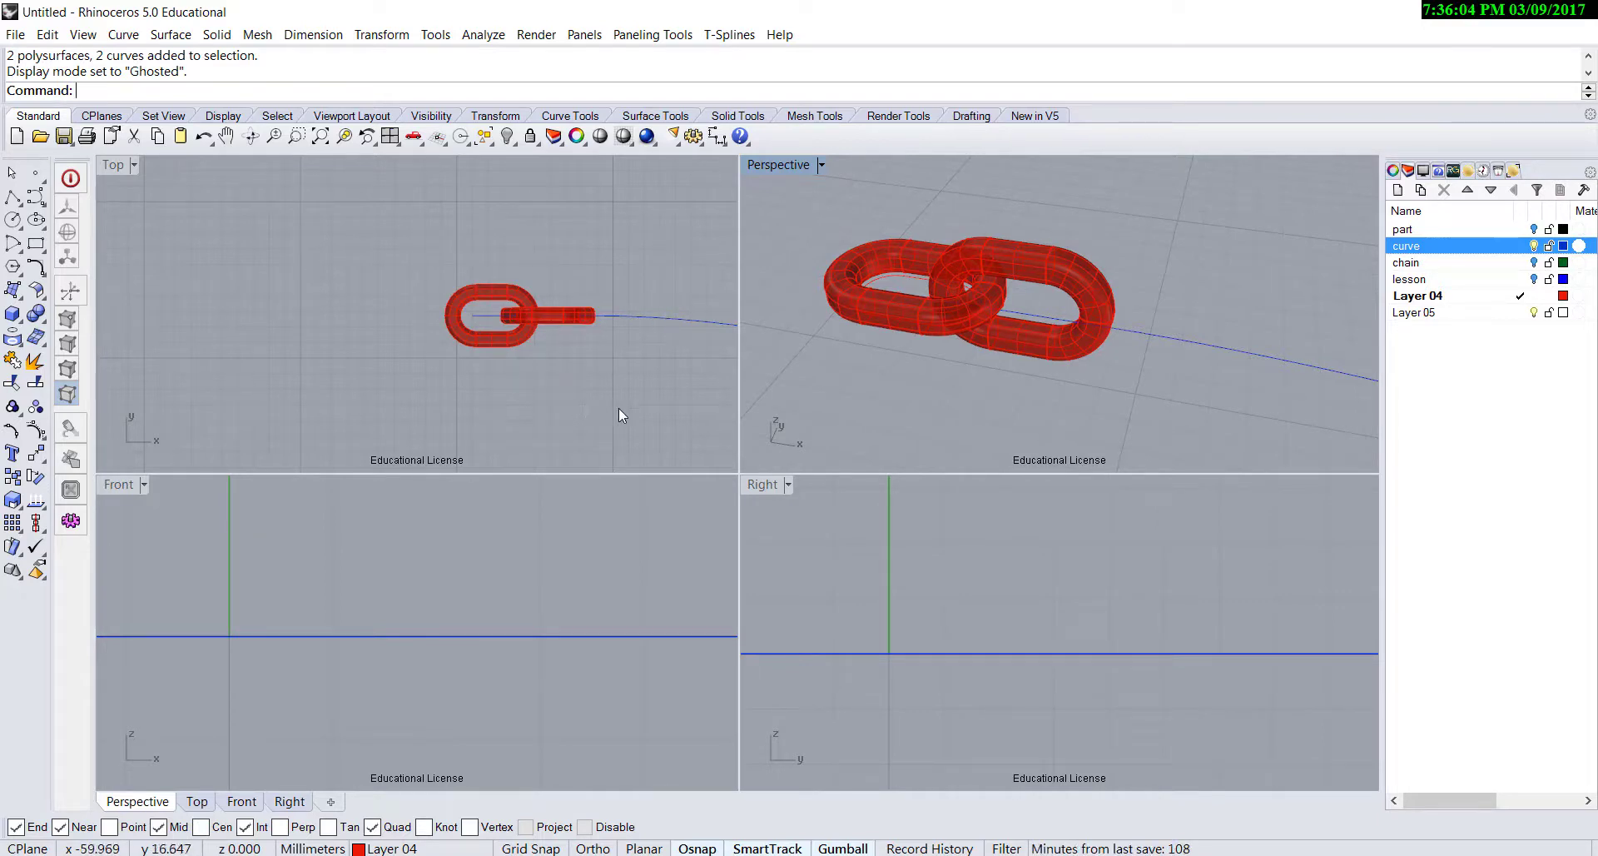
right_click_drag(618, 414, 467, 381)
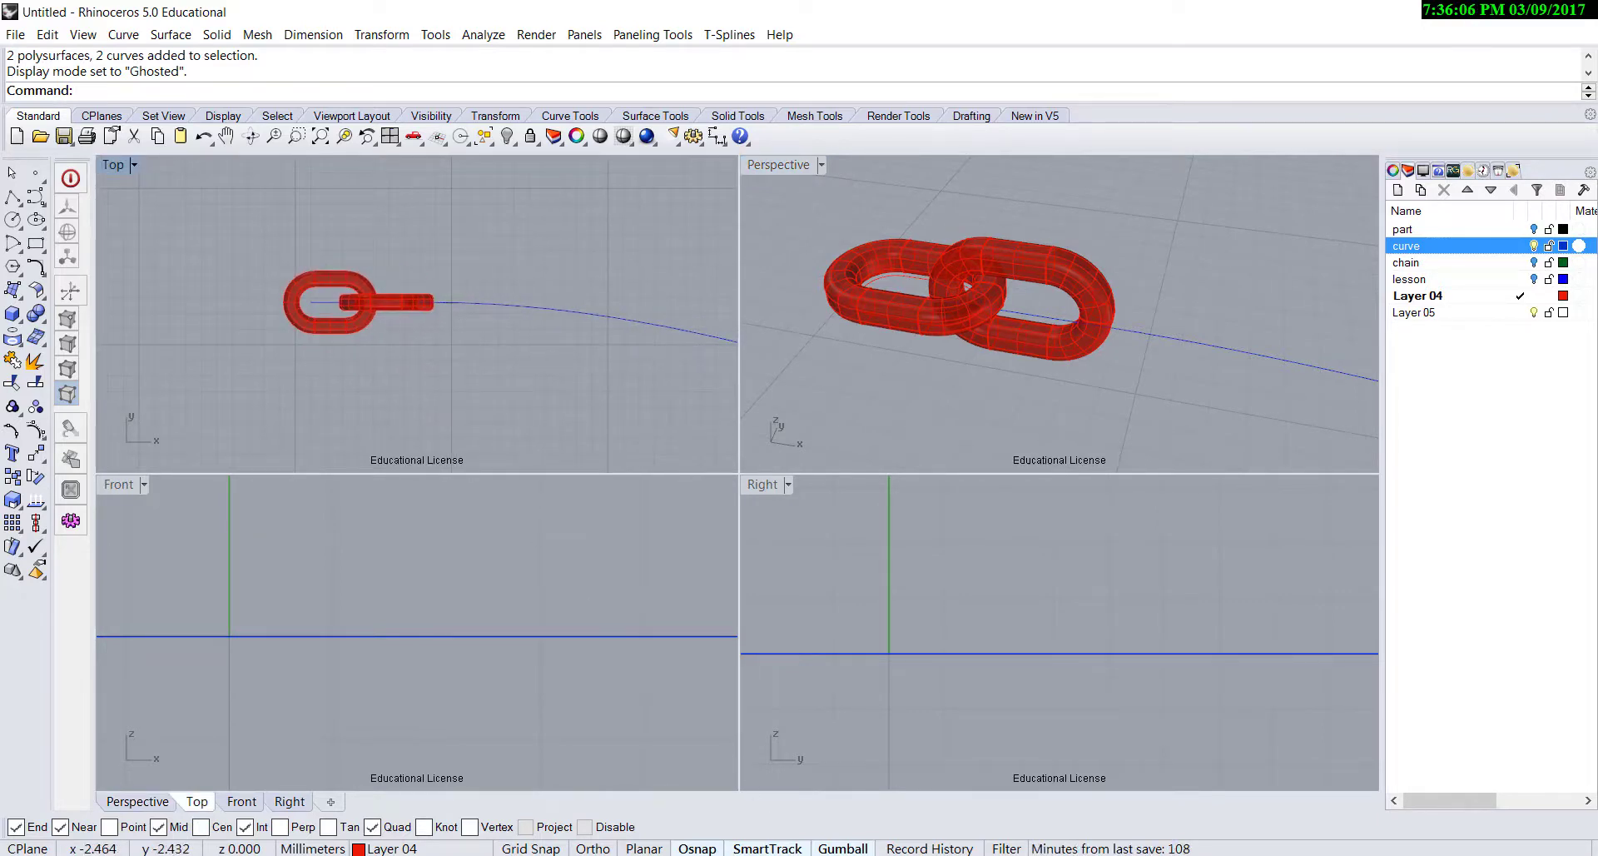
- Turn on history recording and maximize the Perspective view with the chain framed upper left
left_click(902, 848)
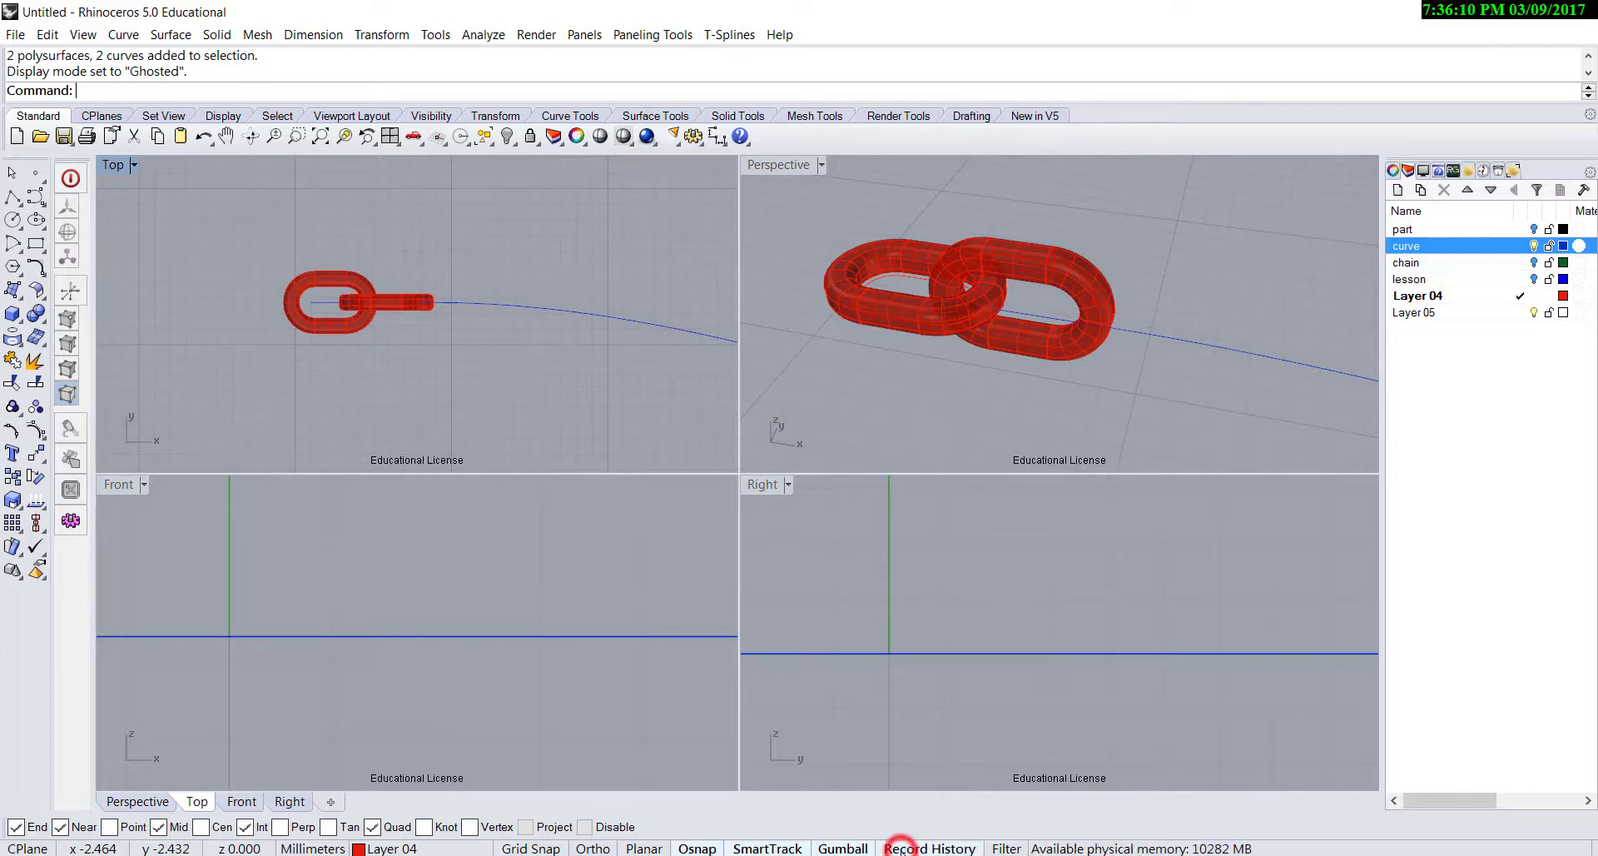
double_click(766, 167)
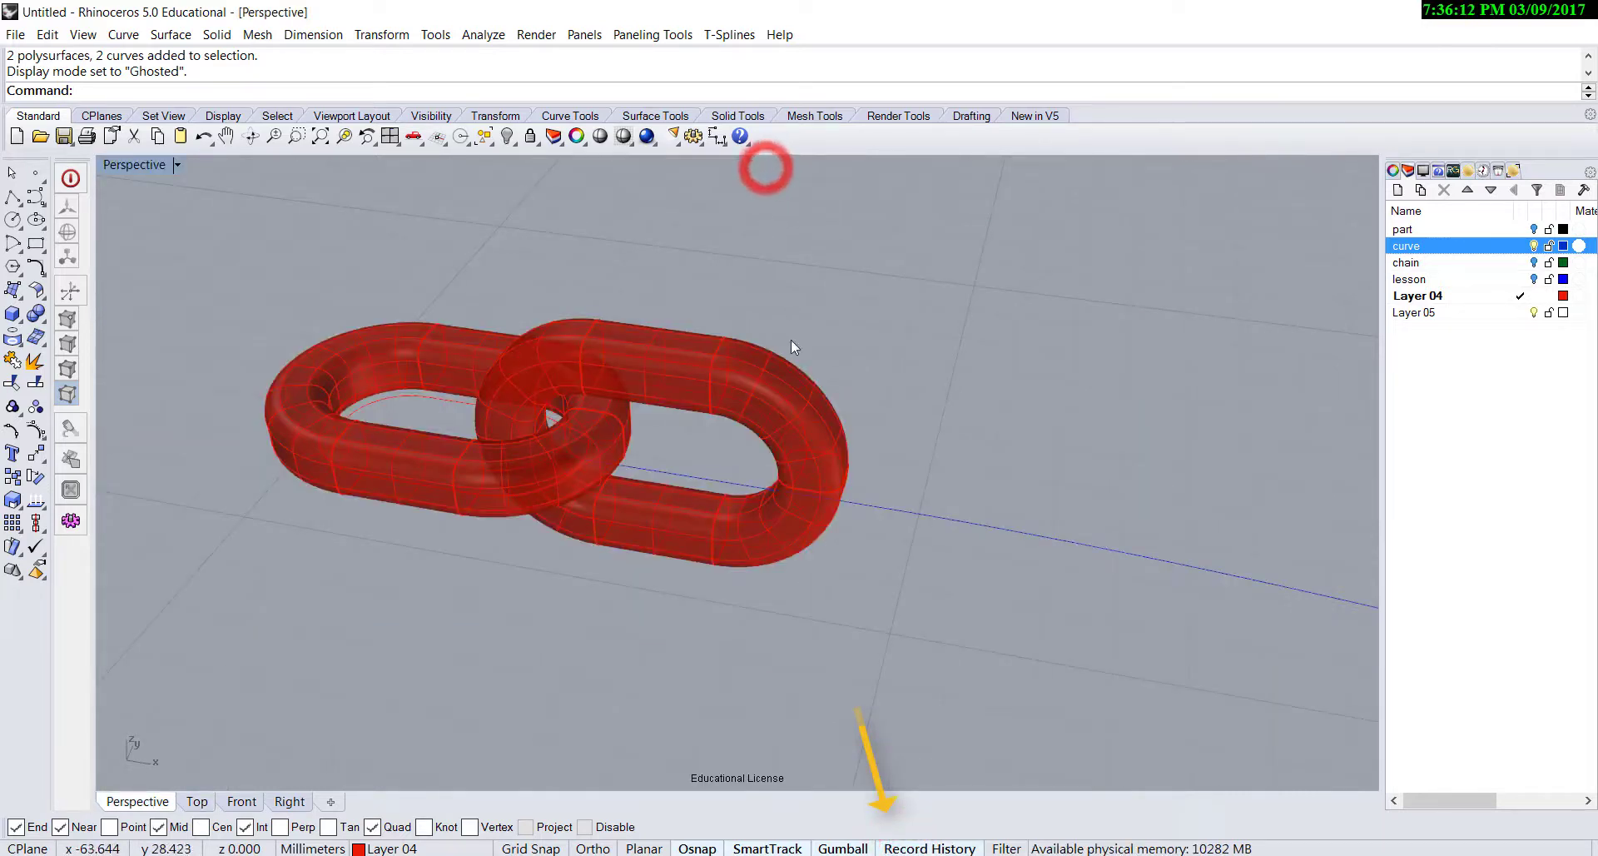
scroll(891, 487, "down", 3)
scroll(896, 491, "down", 3)
right_click_drag(990, 492, 482, 339, "shift")
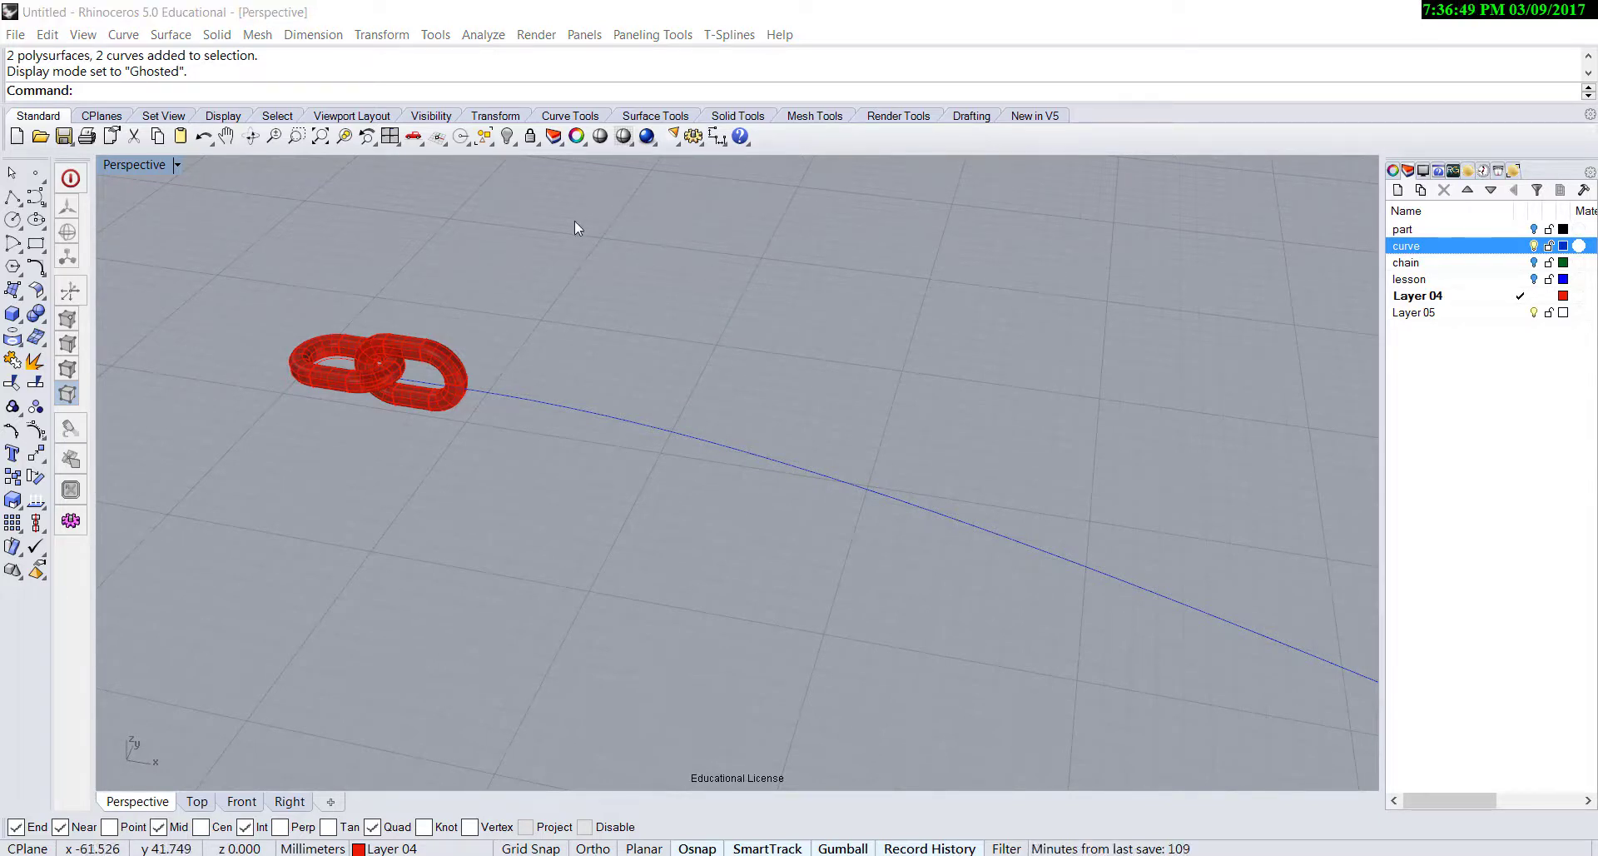
- Array both links along the blue curve with 22 items and Roadlike orientation
left_click(392, 37)
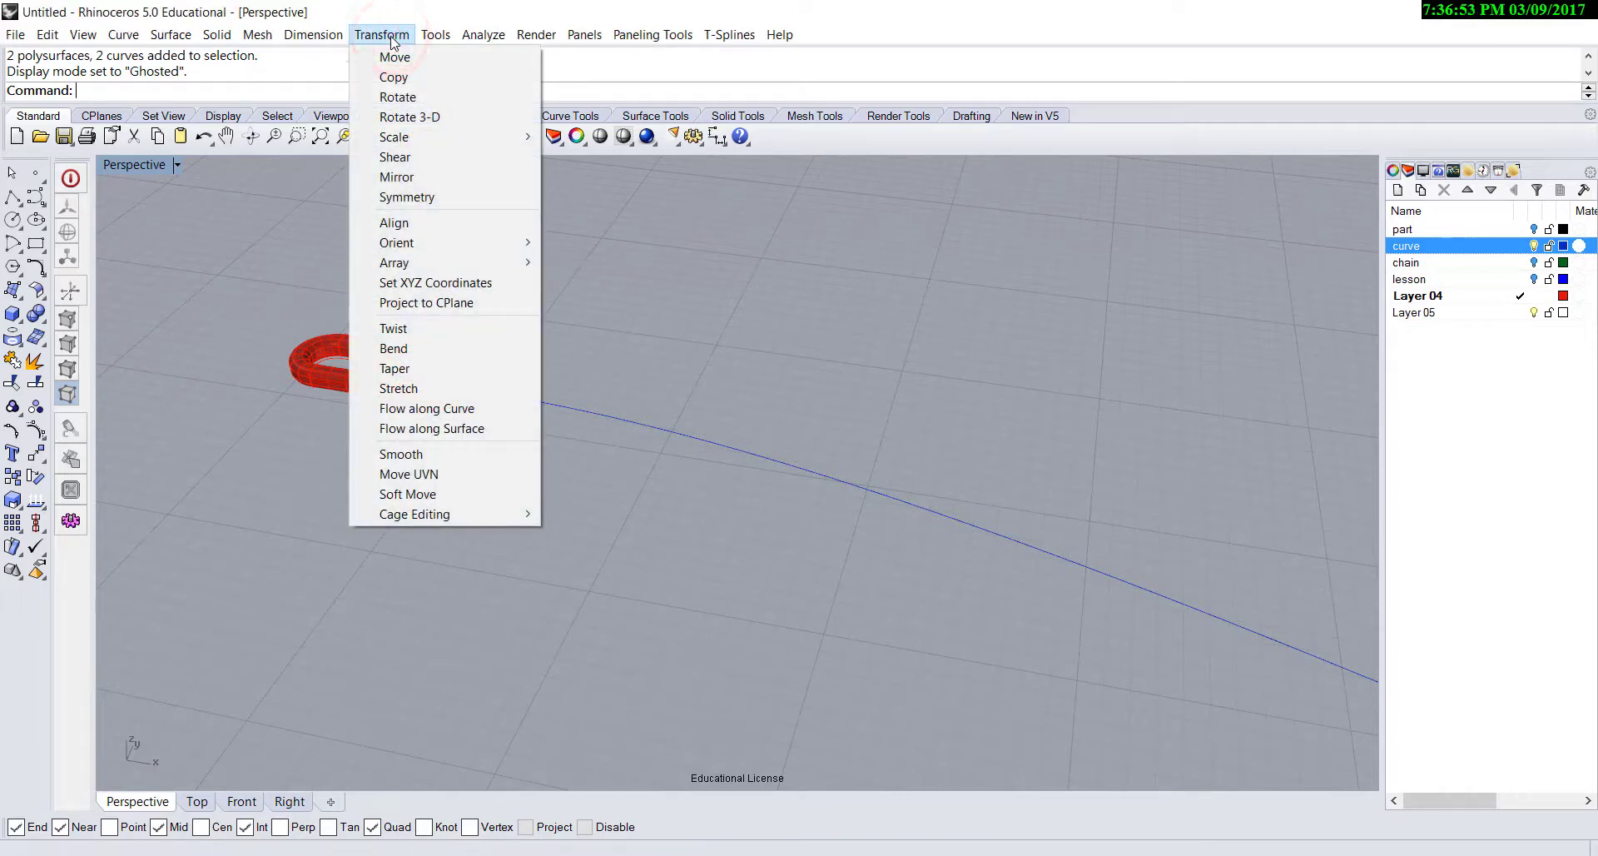
mouse_move(435, 262)
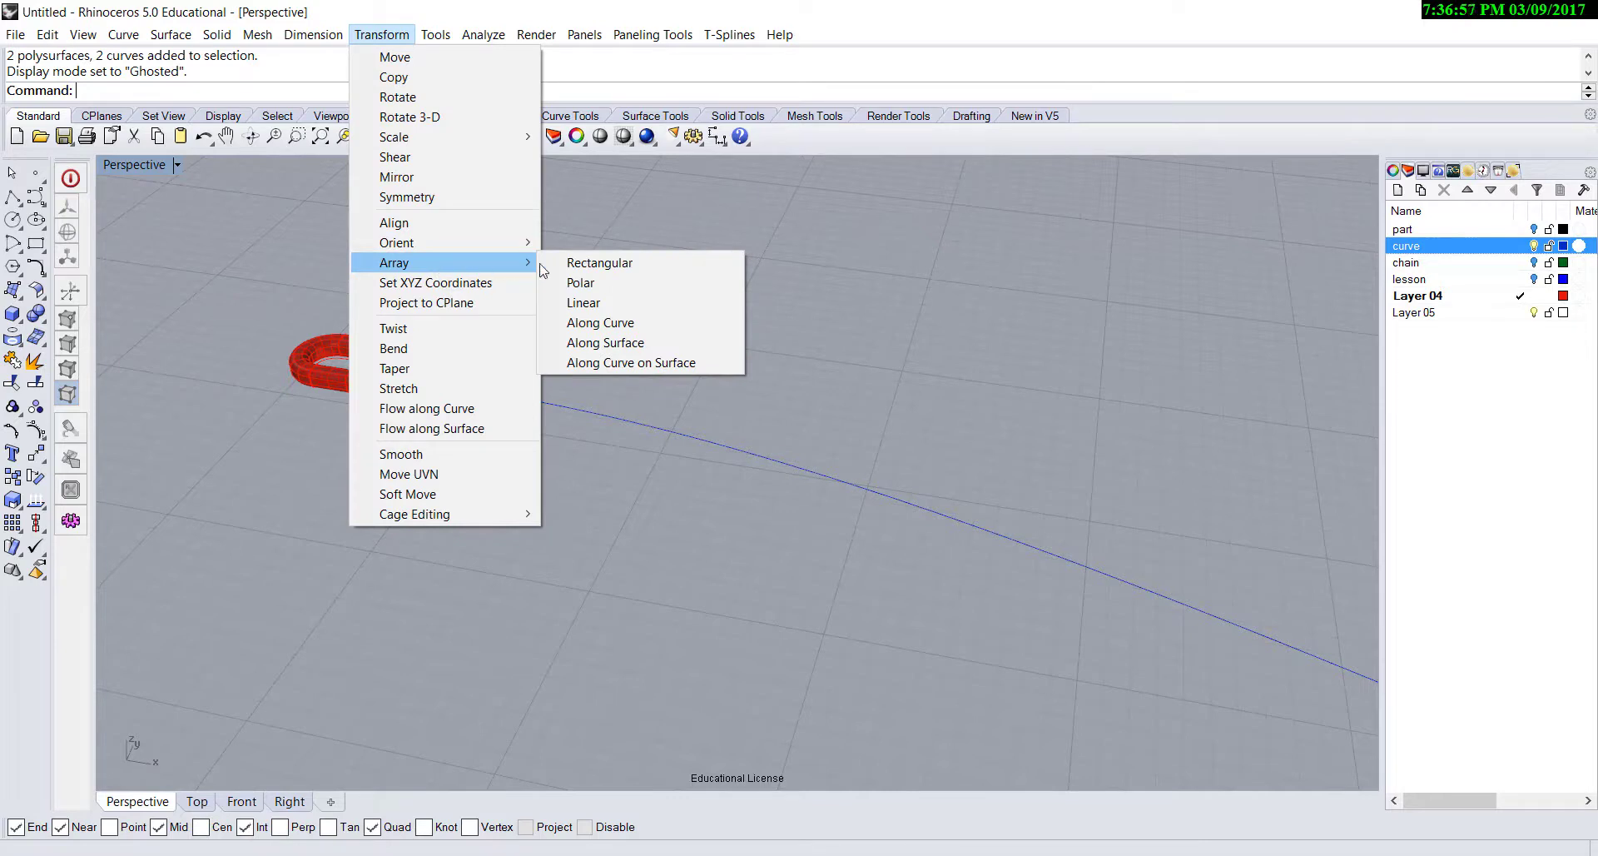
left_click(656, 322)
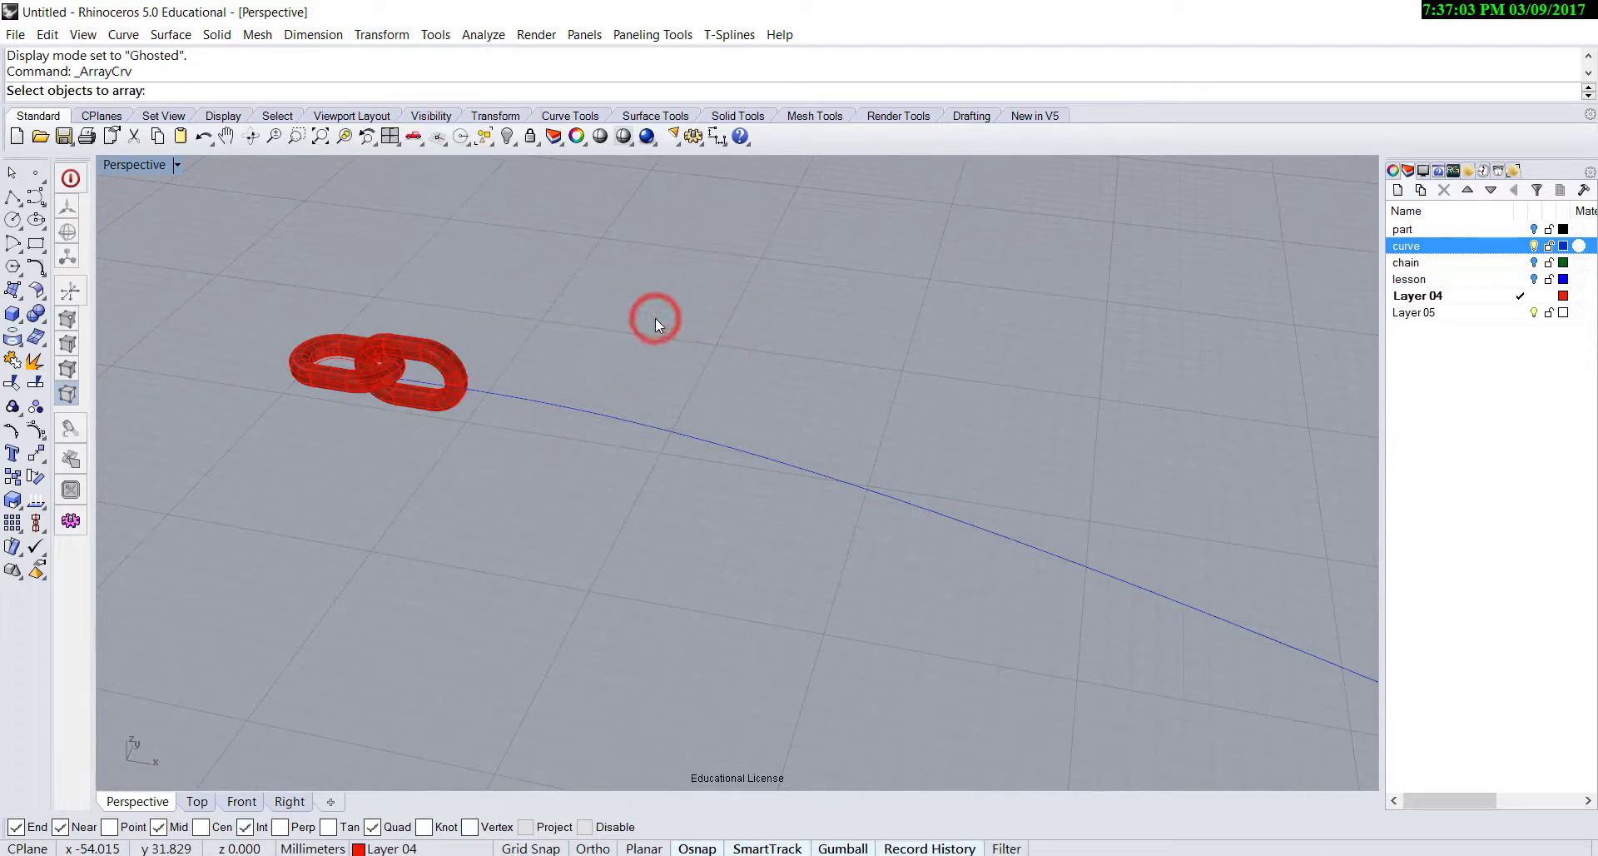
left_click(410, 335)
left_click(334, 346)
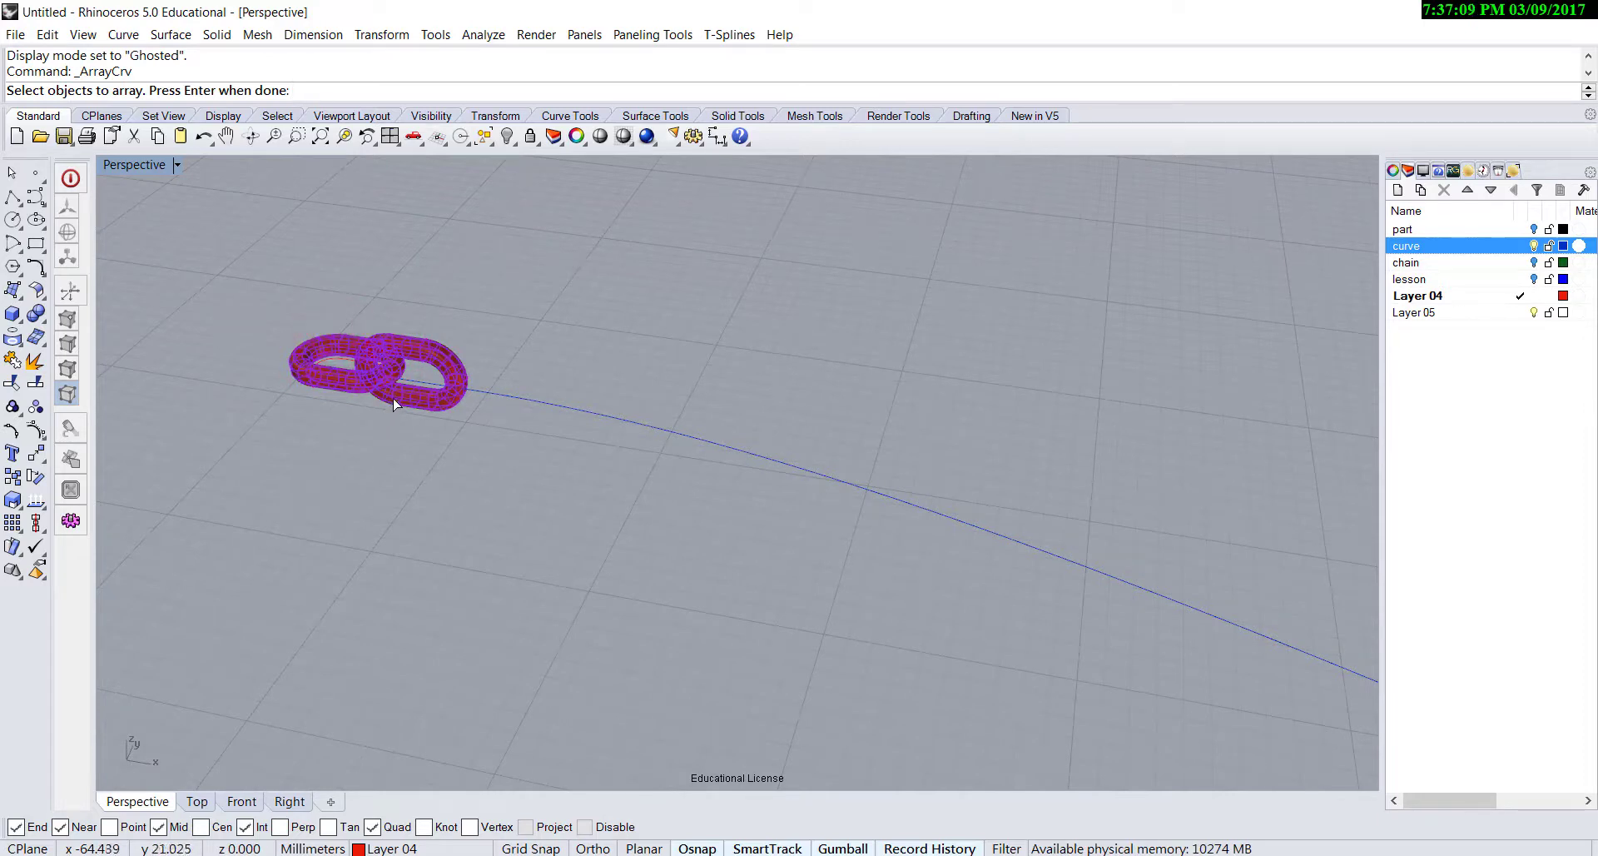
key("Return")
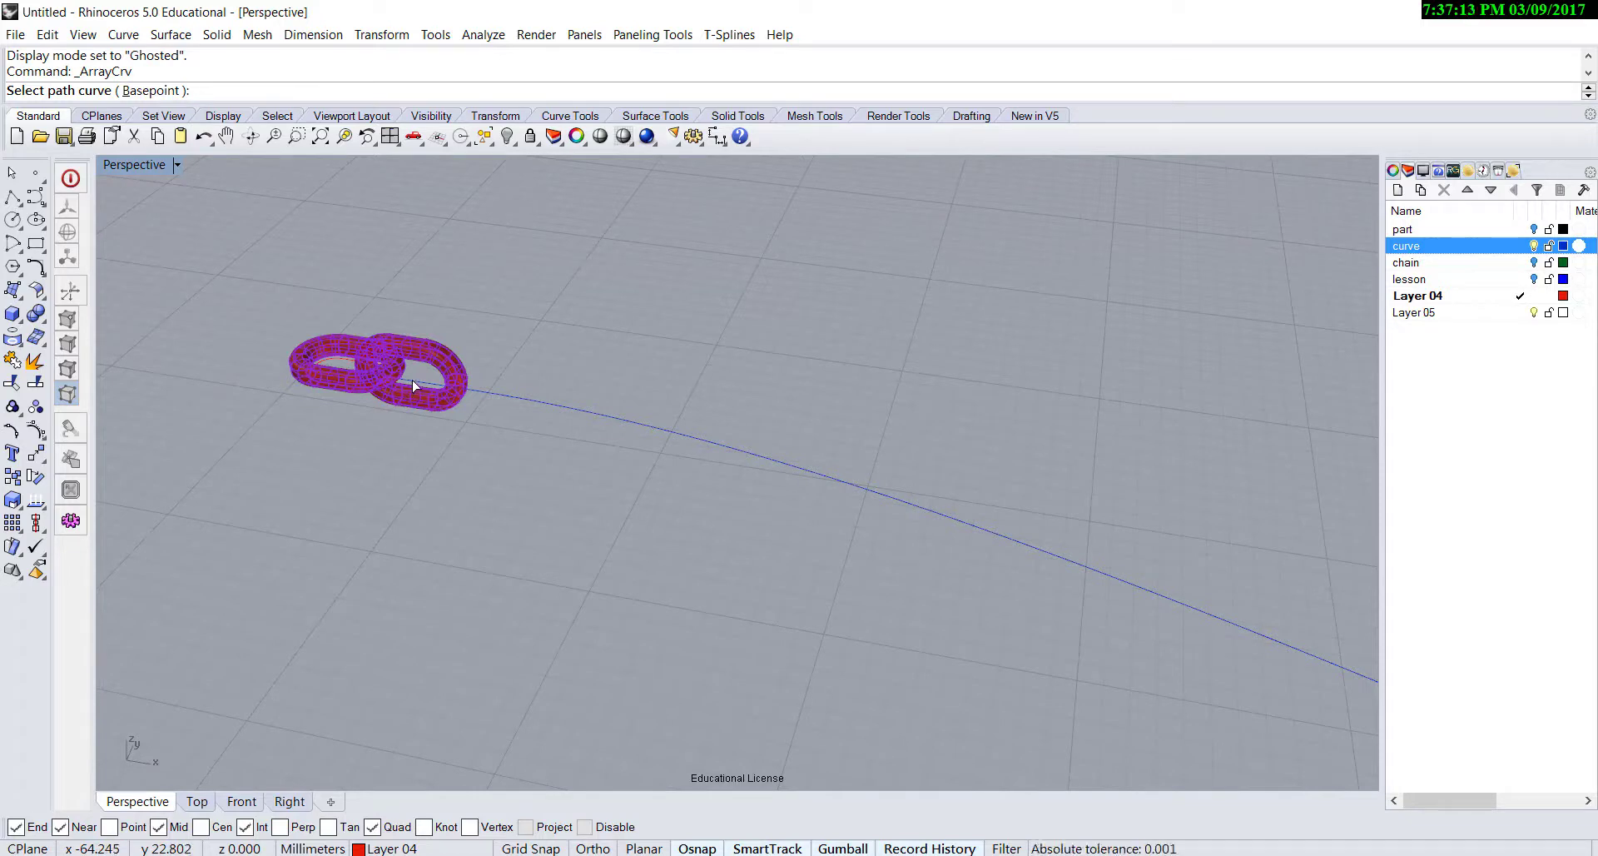
left_click(415, 385)
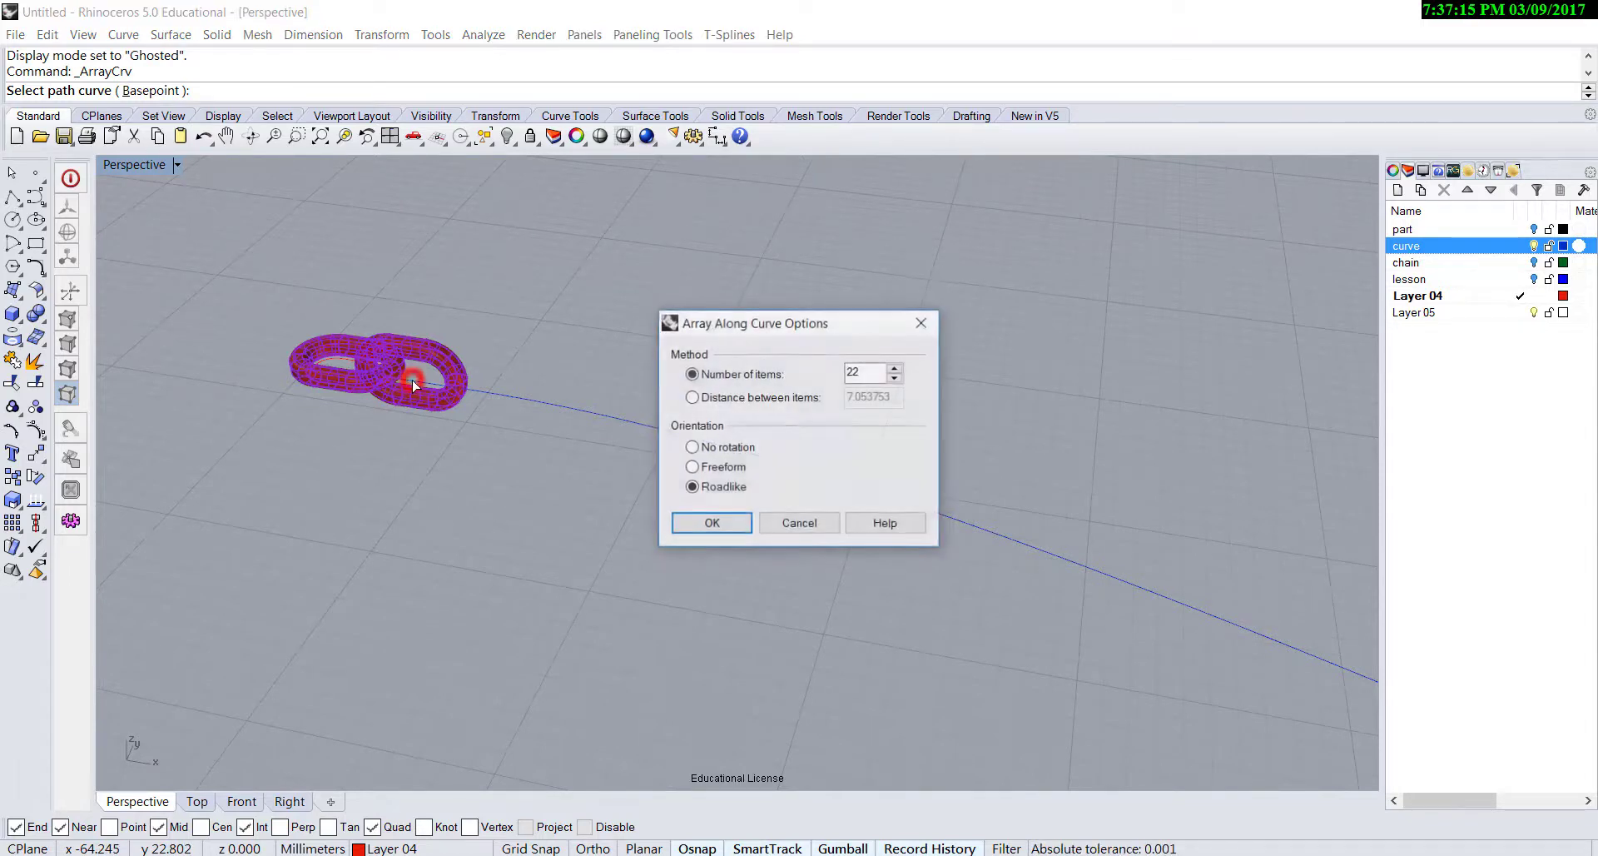
left_click_drag(754, 319, 1023, 233)
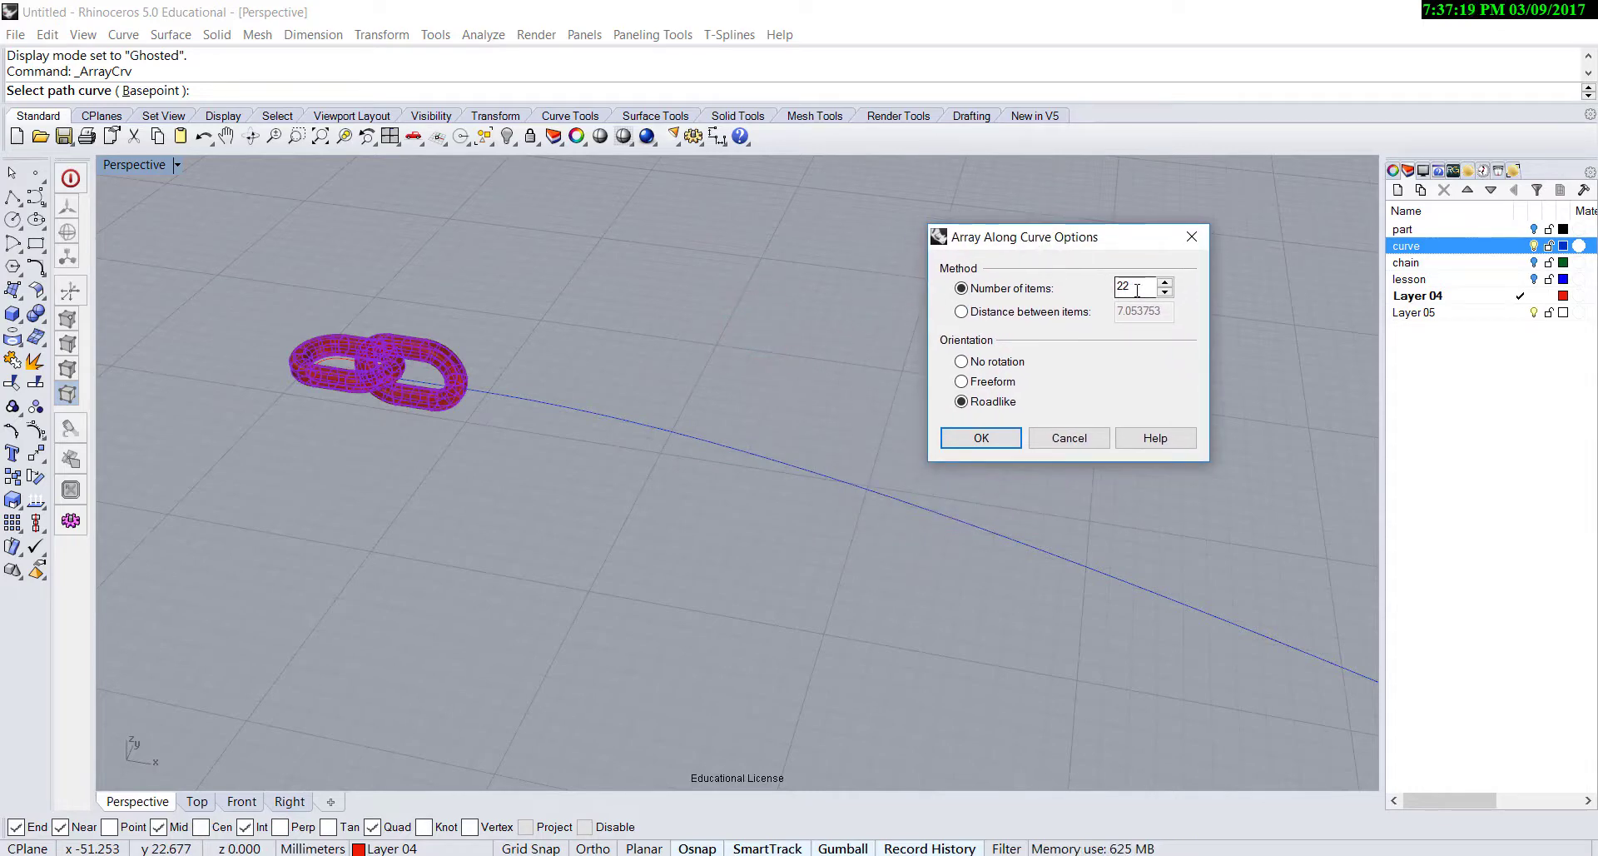
left_click(982, 437)
- Finish the array and navigate the Perspective view to inspect the whole chain
left_click(566, 530)
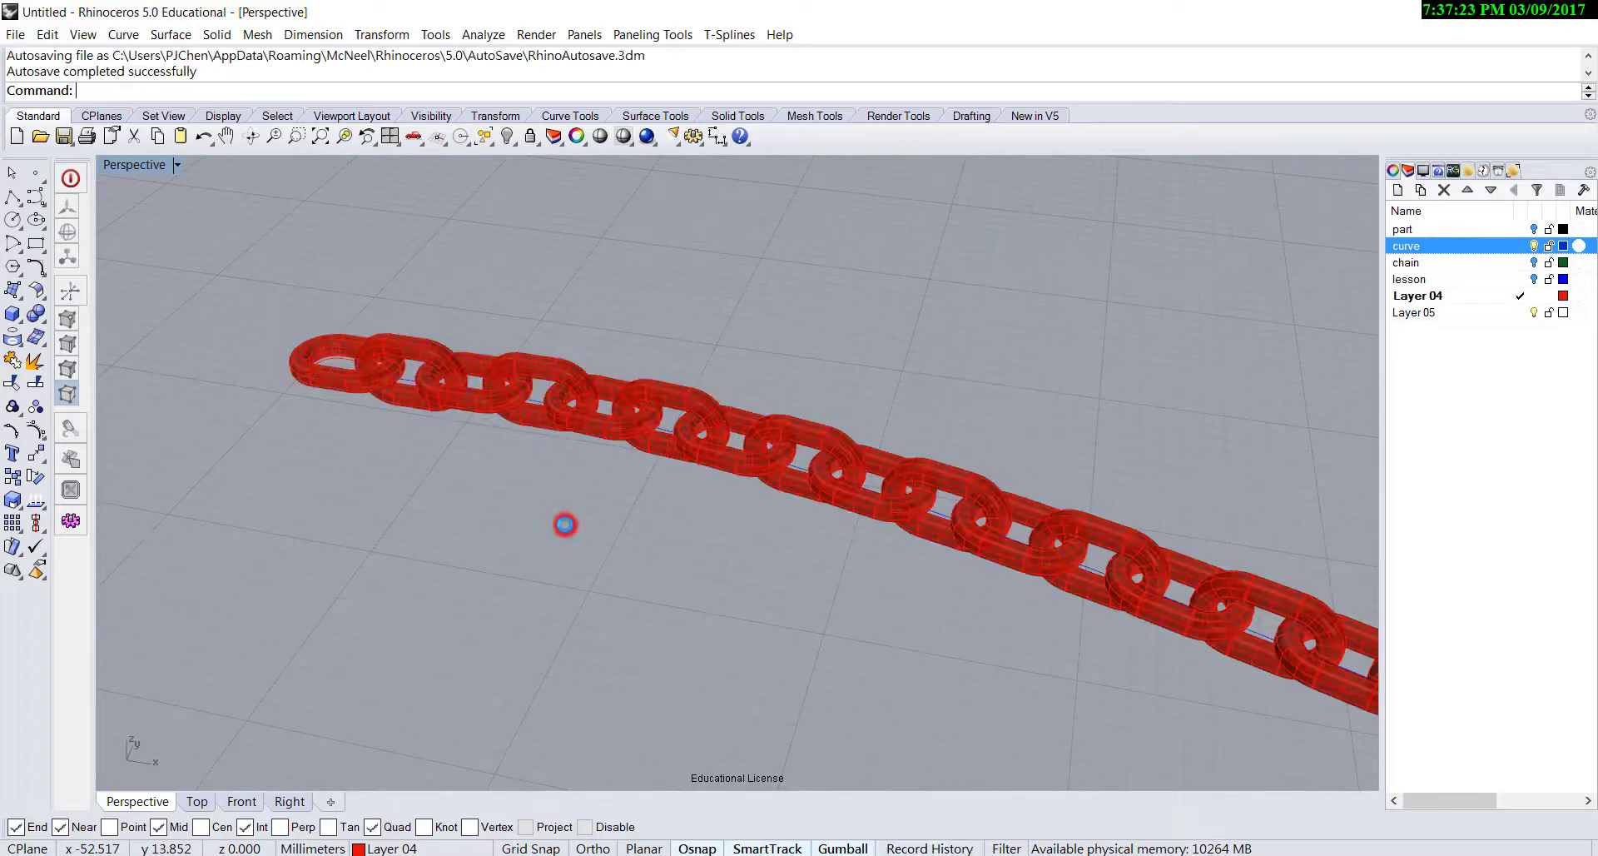
right_click_drag(714, 499, 909, 563)
scroll(910, 601, "up", 5)
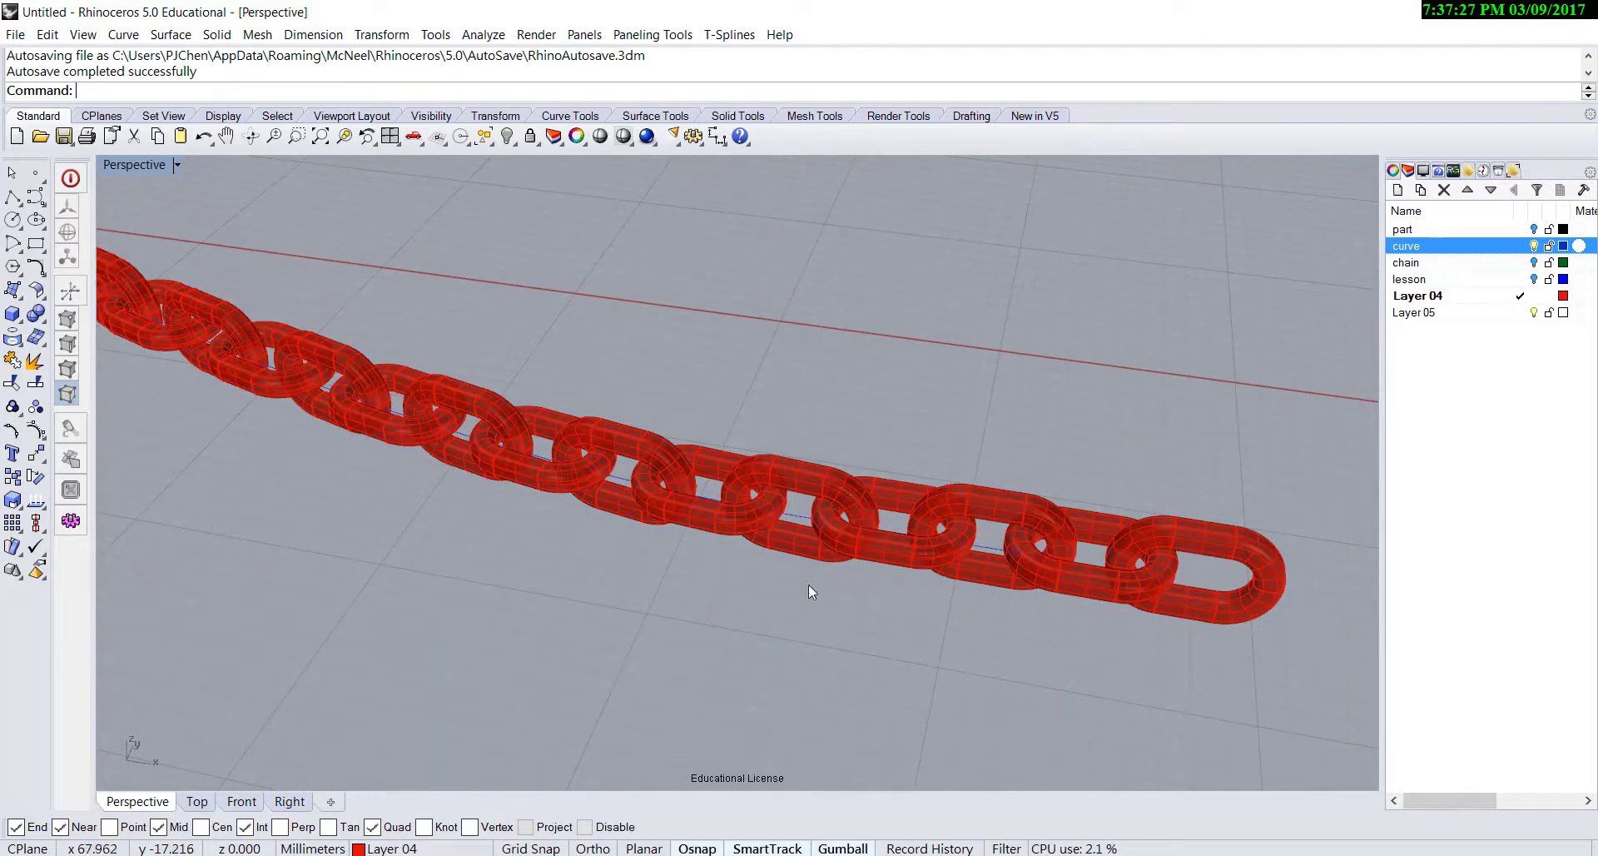
scroll(985, 542, "down", 5)
right_click_drag(986, 542, 739, 596)
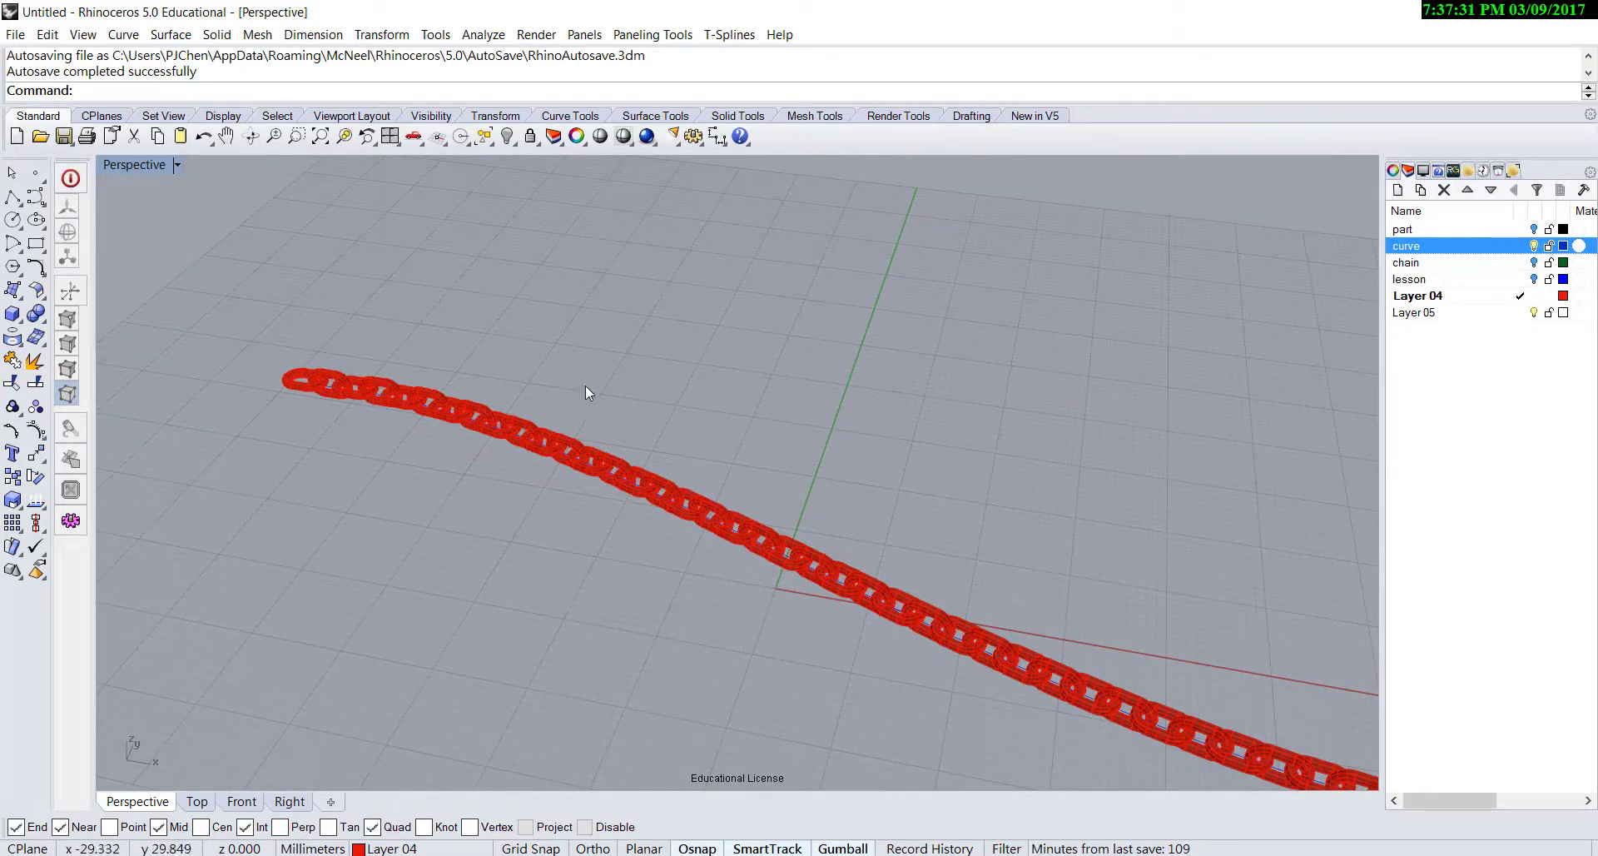
right_click_drag(588, 392, 511, 459)
scroll(281, 356, "up", 8)
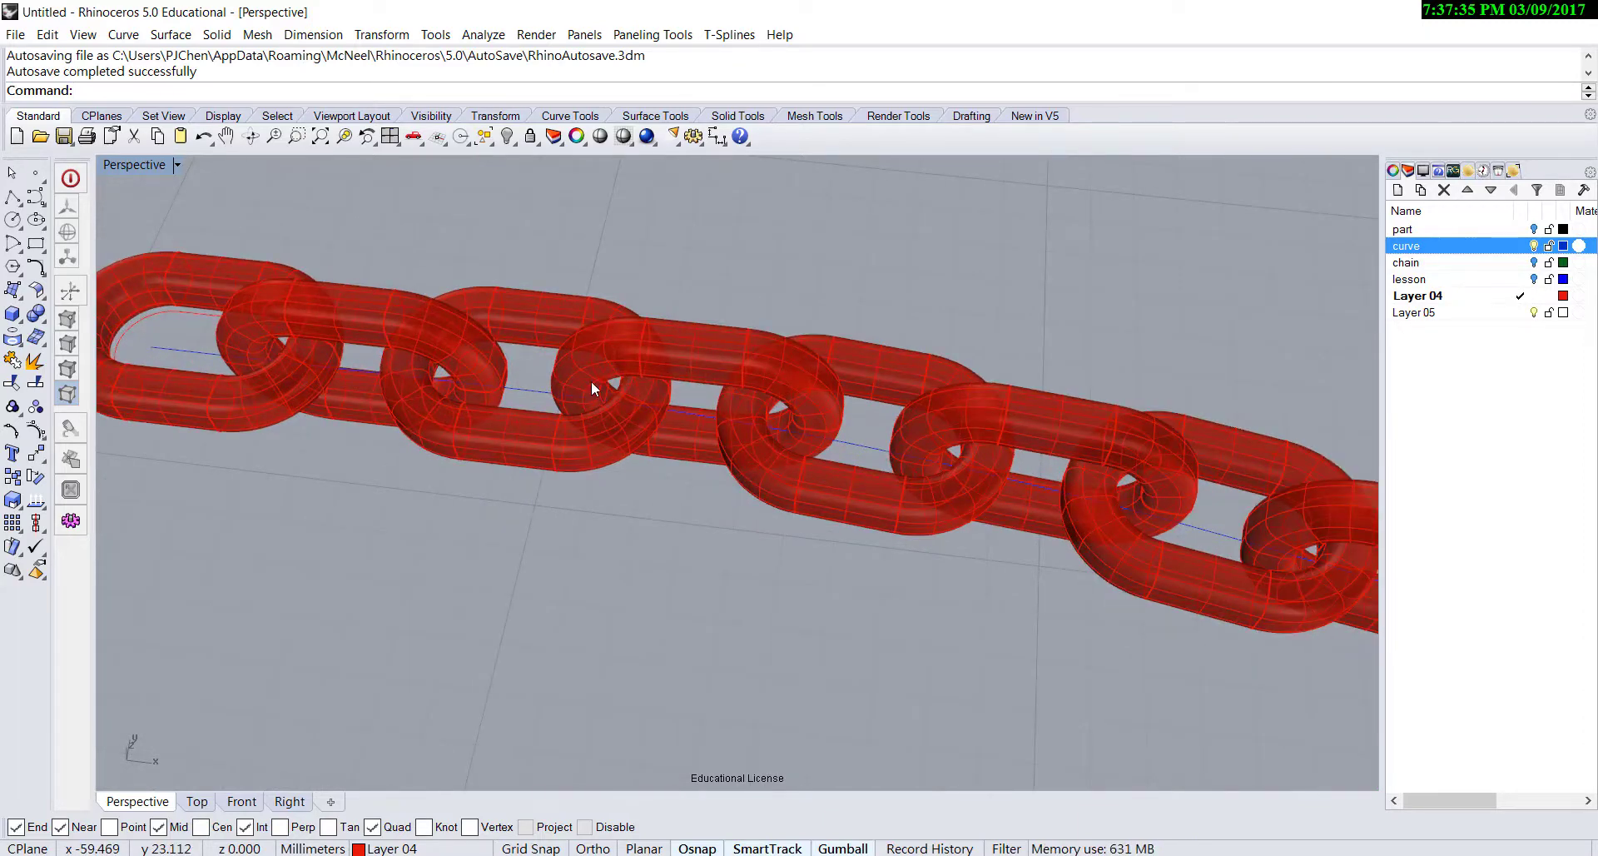
right_click_drag(707, 375, 690, 323)
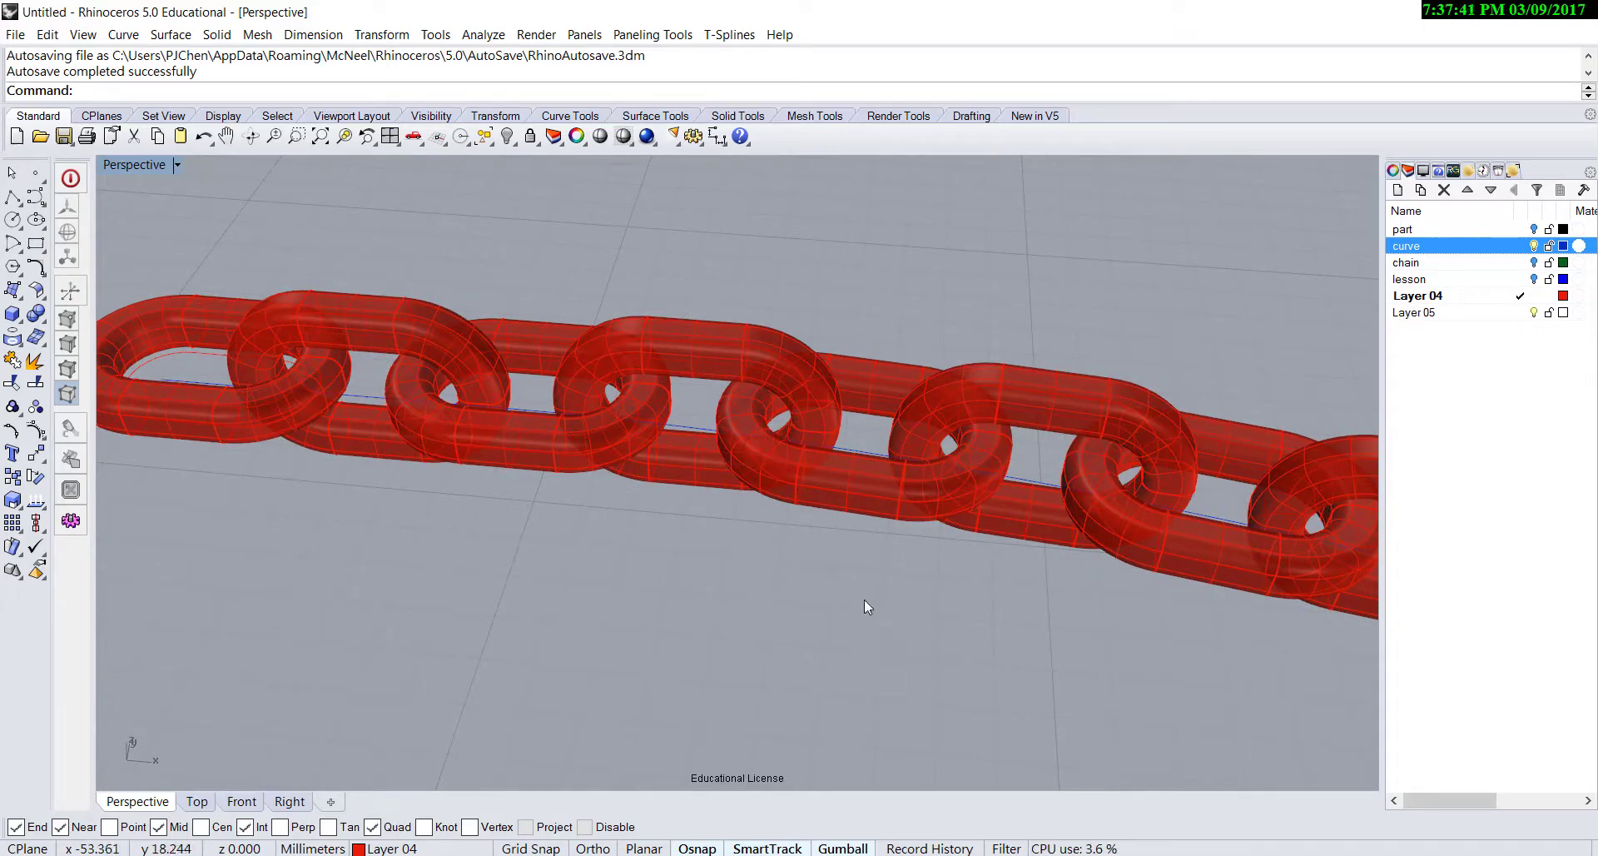
- Nudge the second original link slightly so history updates all 21 arrayed copies
left_click(367, 308)
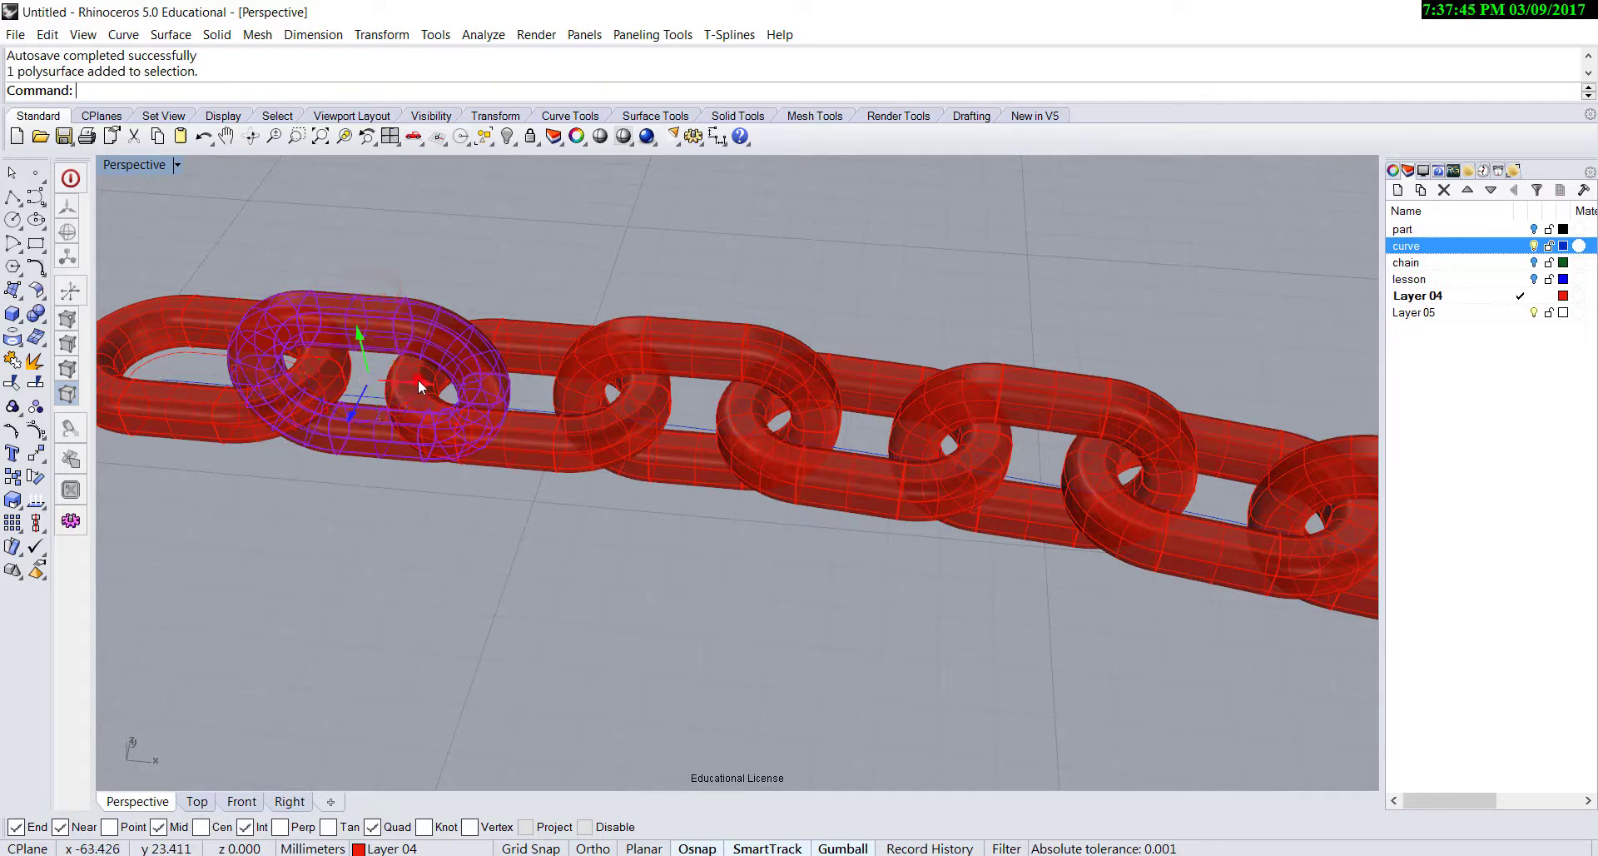
left_click_drag(416, 380, 423, 385)
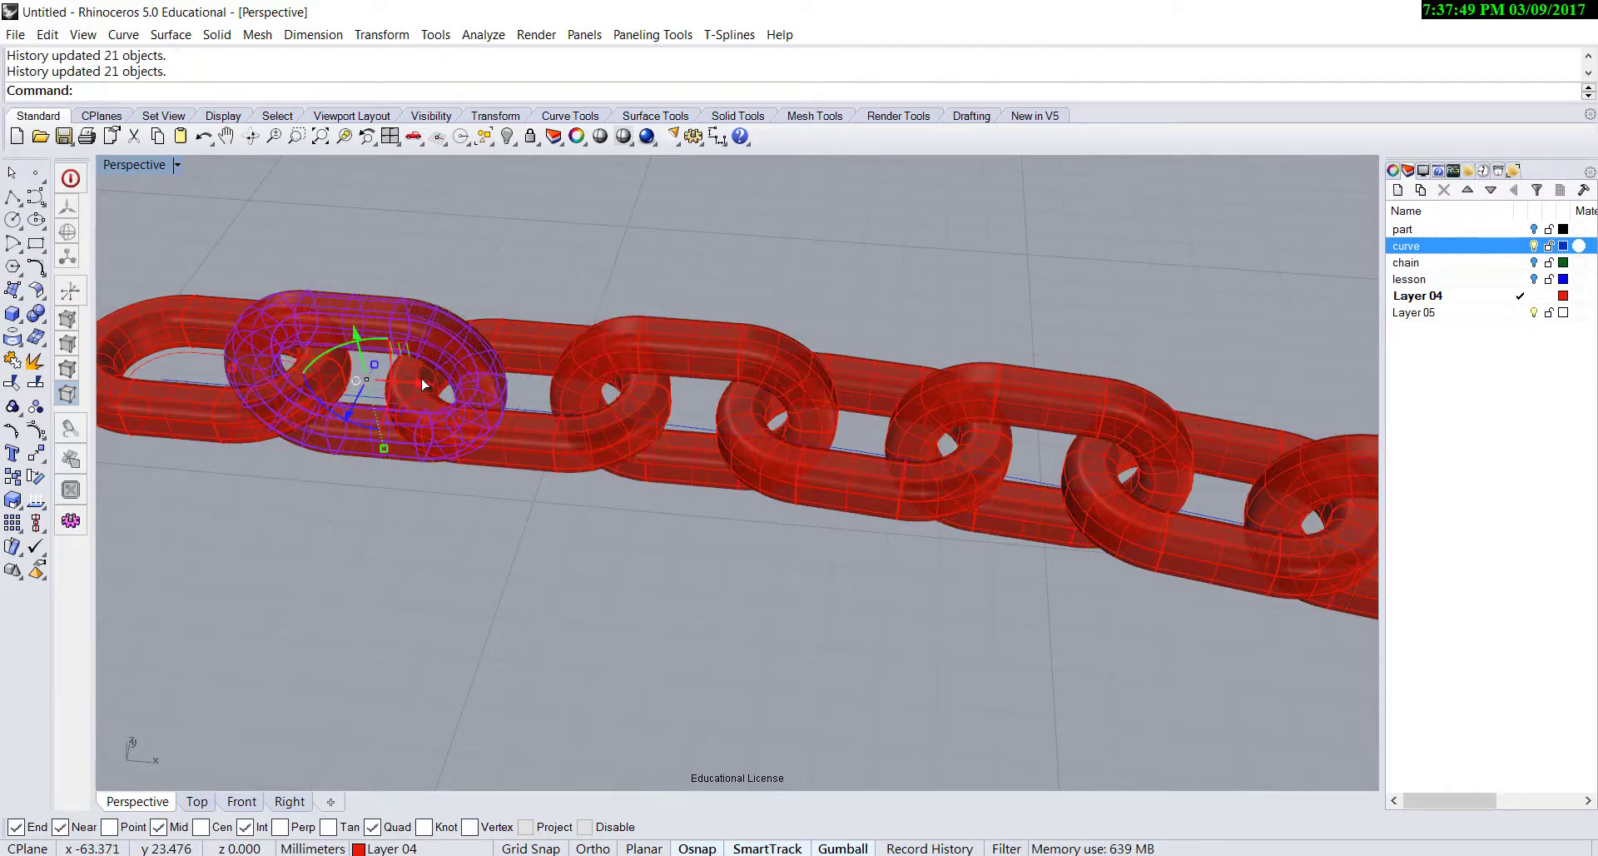
scroll(680, 421, "down", 5)
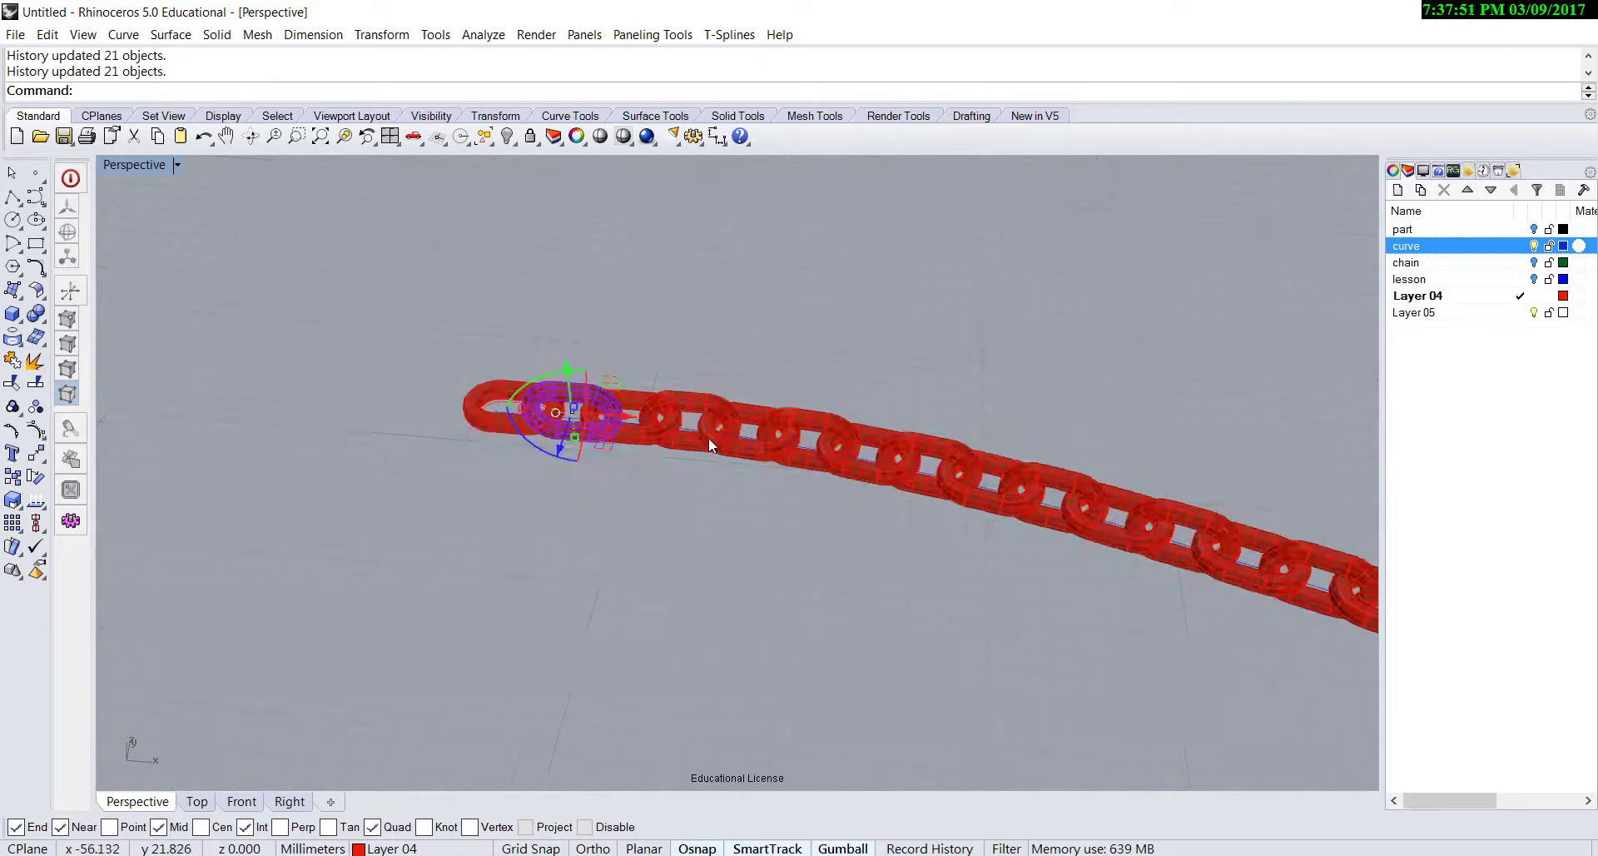
scroll(1032, 501, "down", 3)
right_click_drag(1222, 560, 534, 427, "shift")
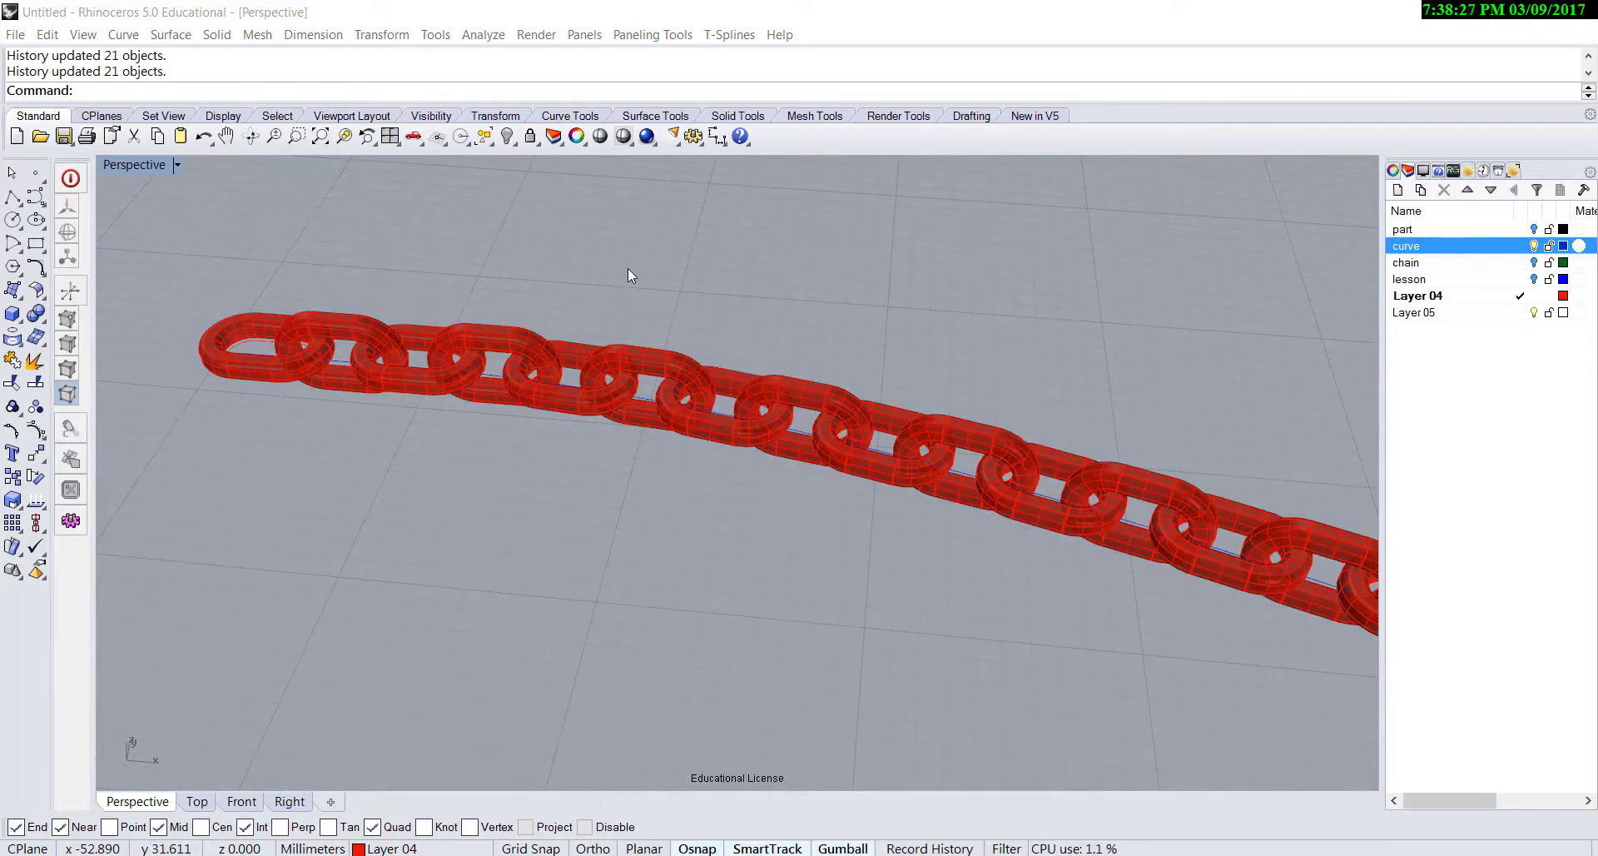
mouse_move(627, 268)
right_mouse_down()
mouse_move(641, 346)
mouse_move(645, 292)
right_mouse_up()
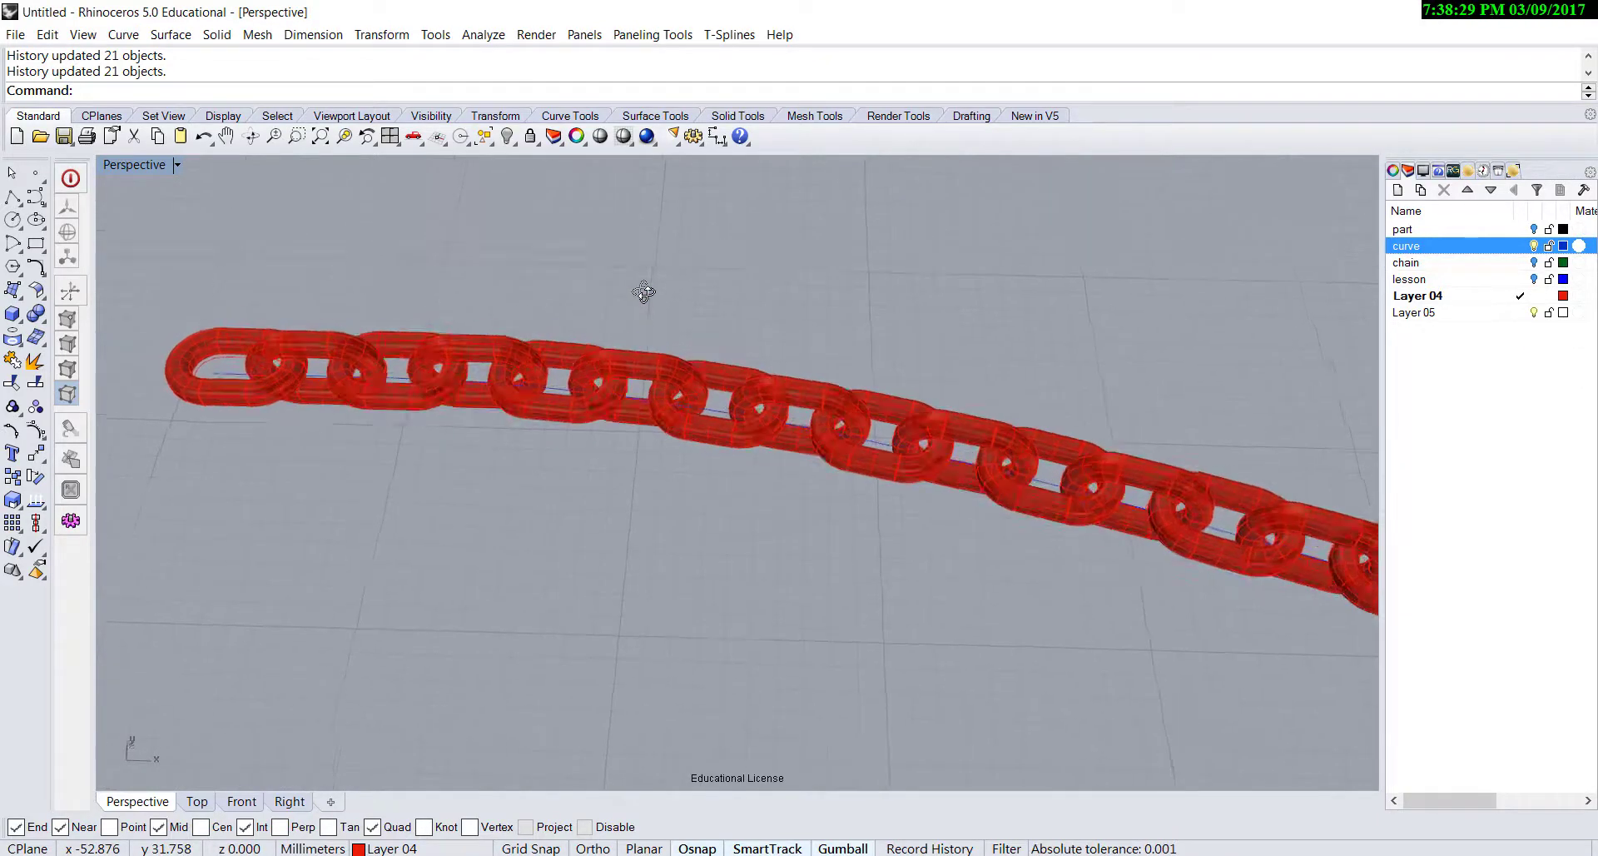
- Undo the link nudge and the previous array, then deselect the first link
key("ctrl+z")
key("ctrl+z")
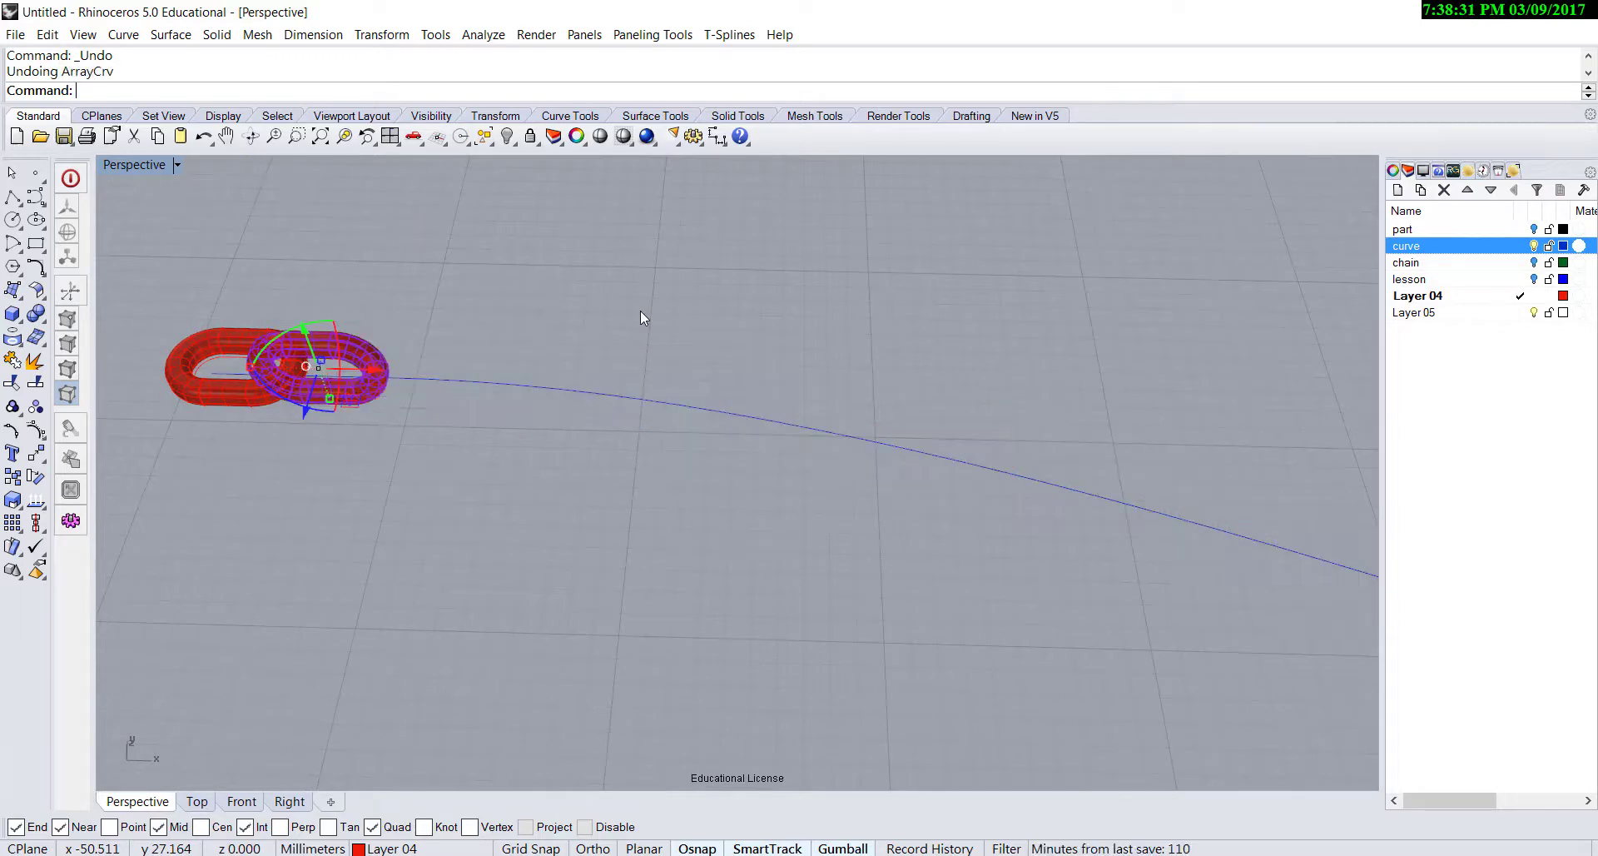
left_click(430, 478)
right_click_drag(429, 478, 424, 495)
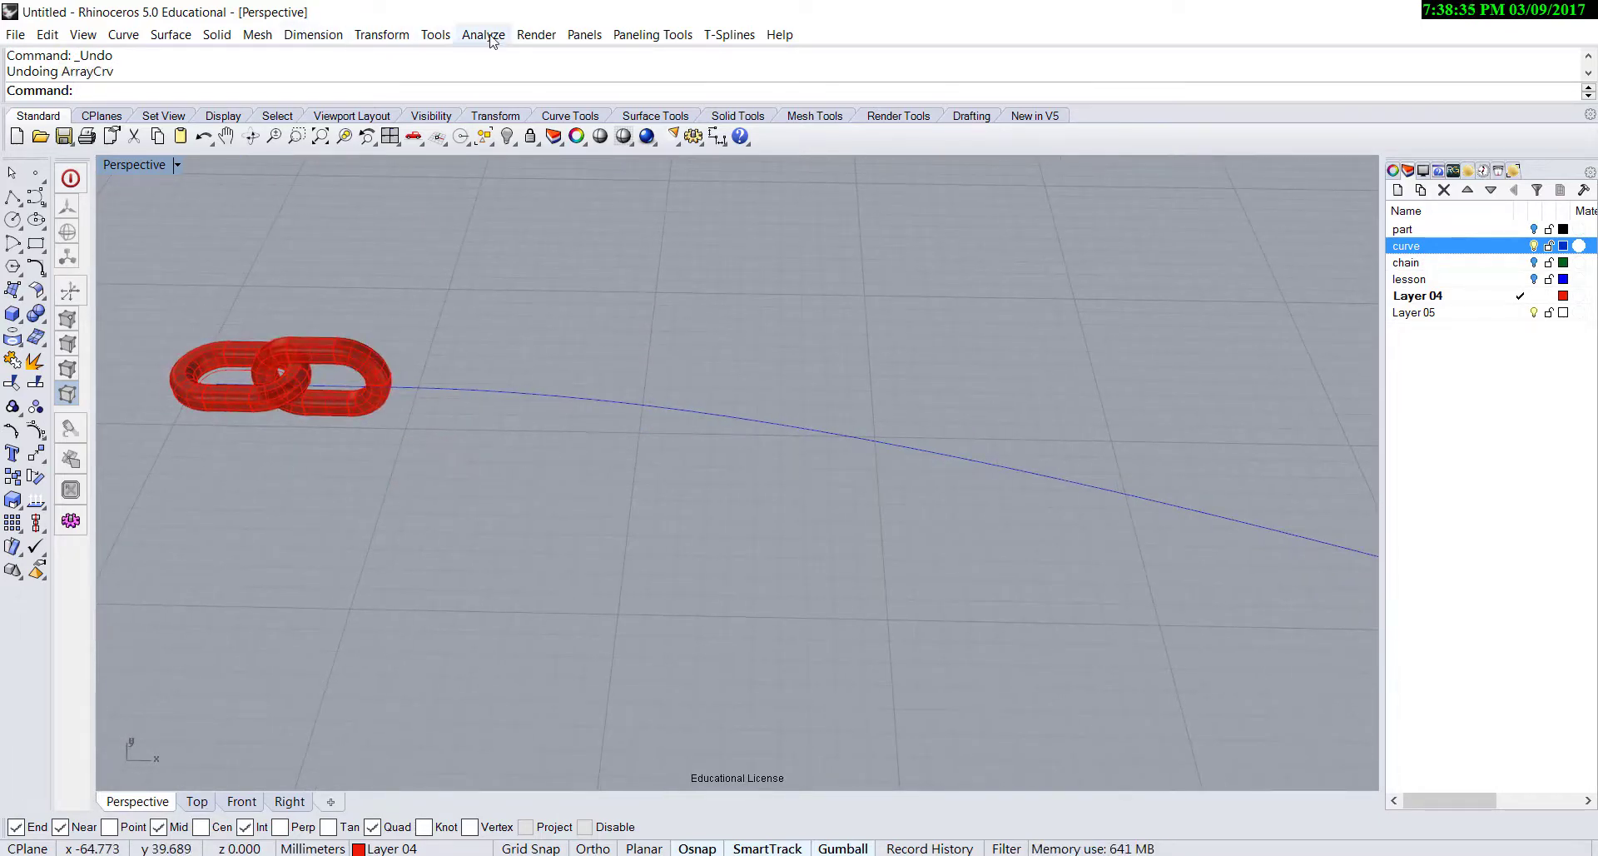
- Start Array Along Curve with both chain links, using the blue curve as the path
left_click(376, 34)
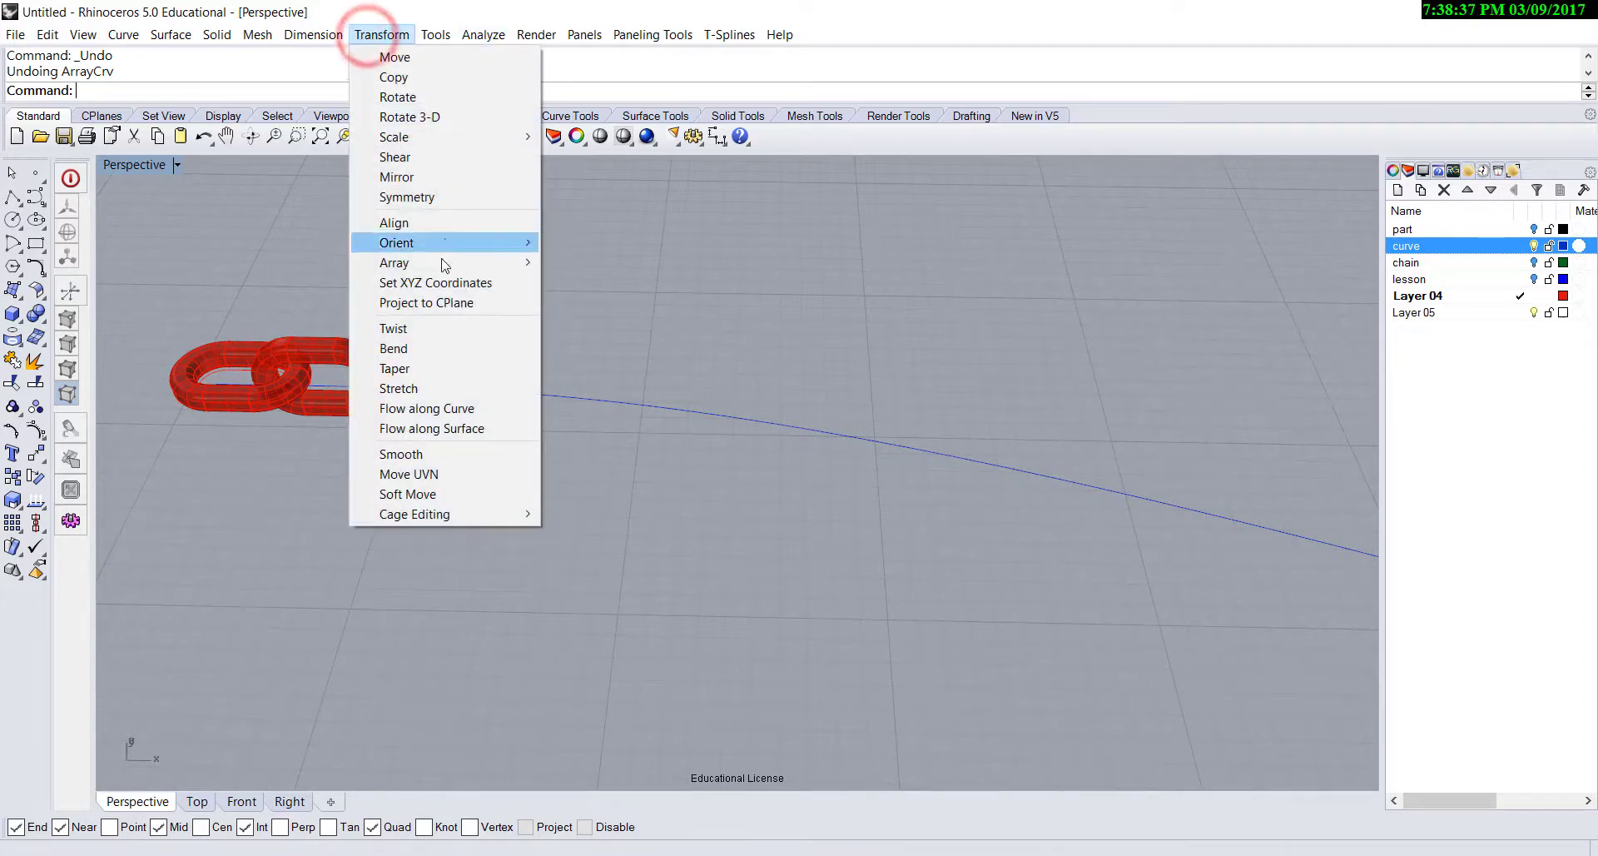
mouse_move(442, 262)
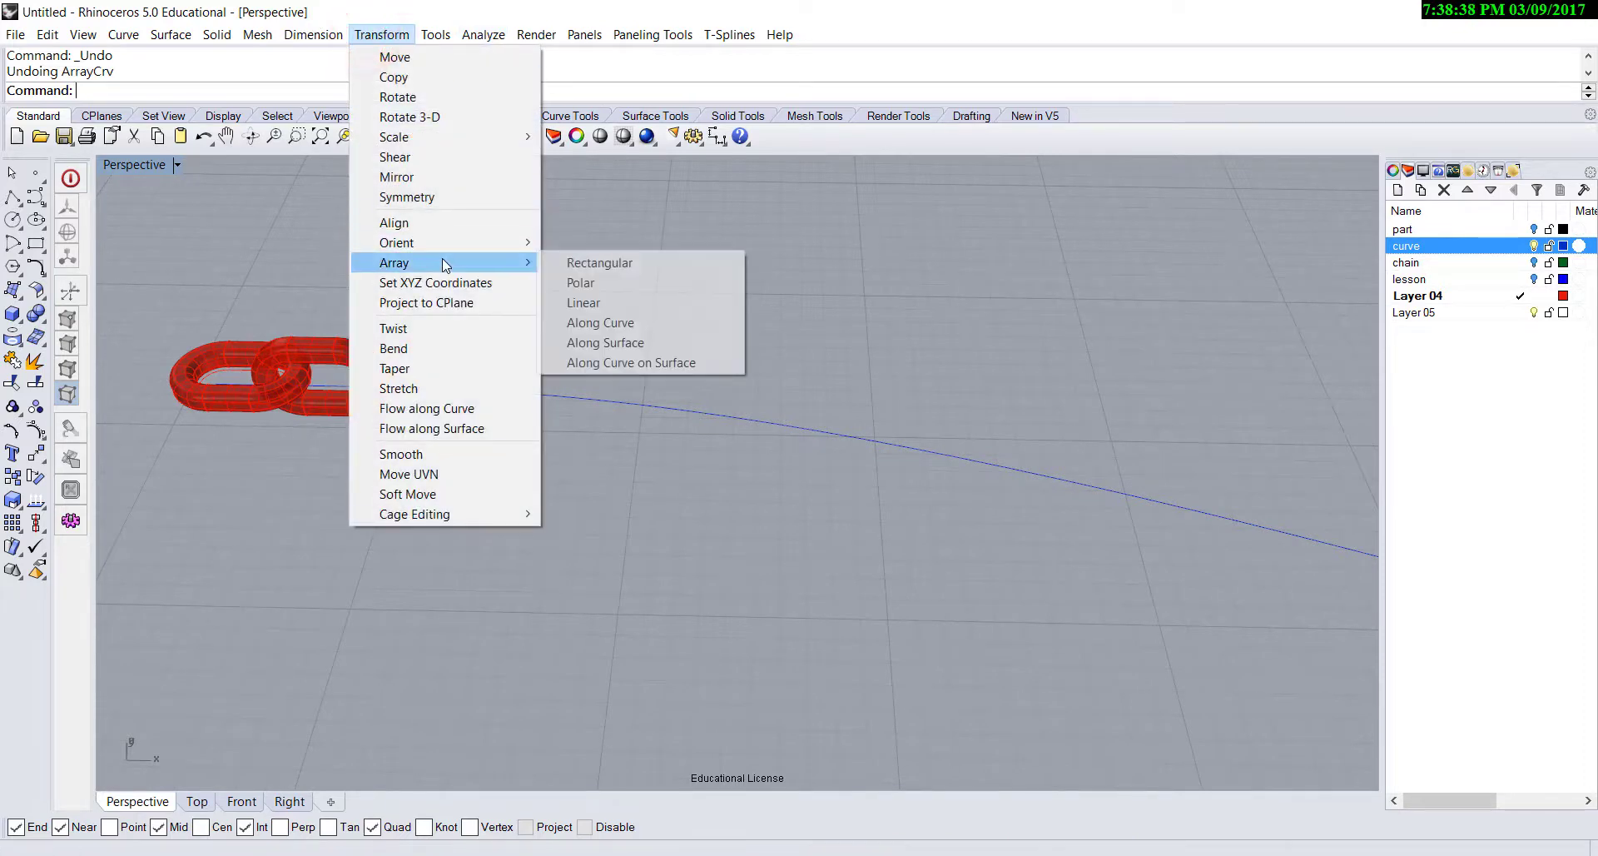
left_click(634, 325)
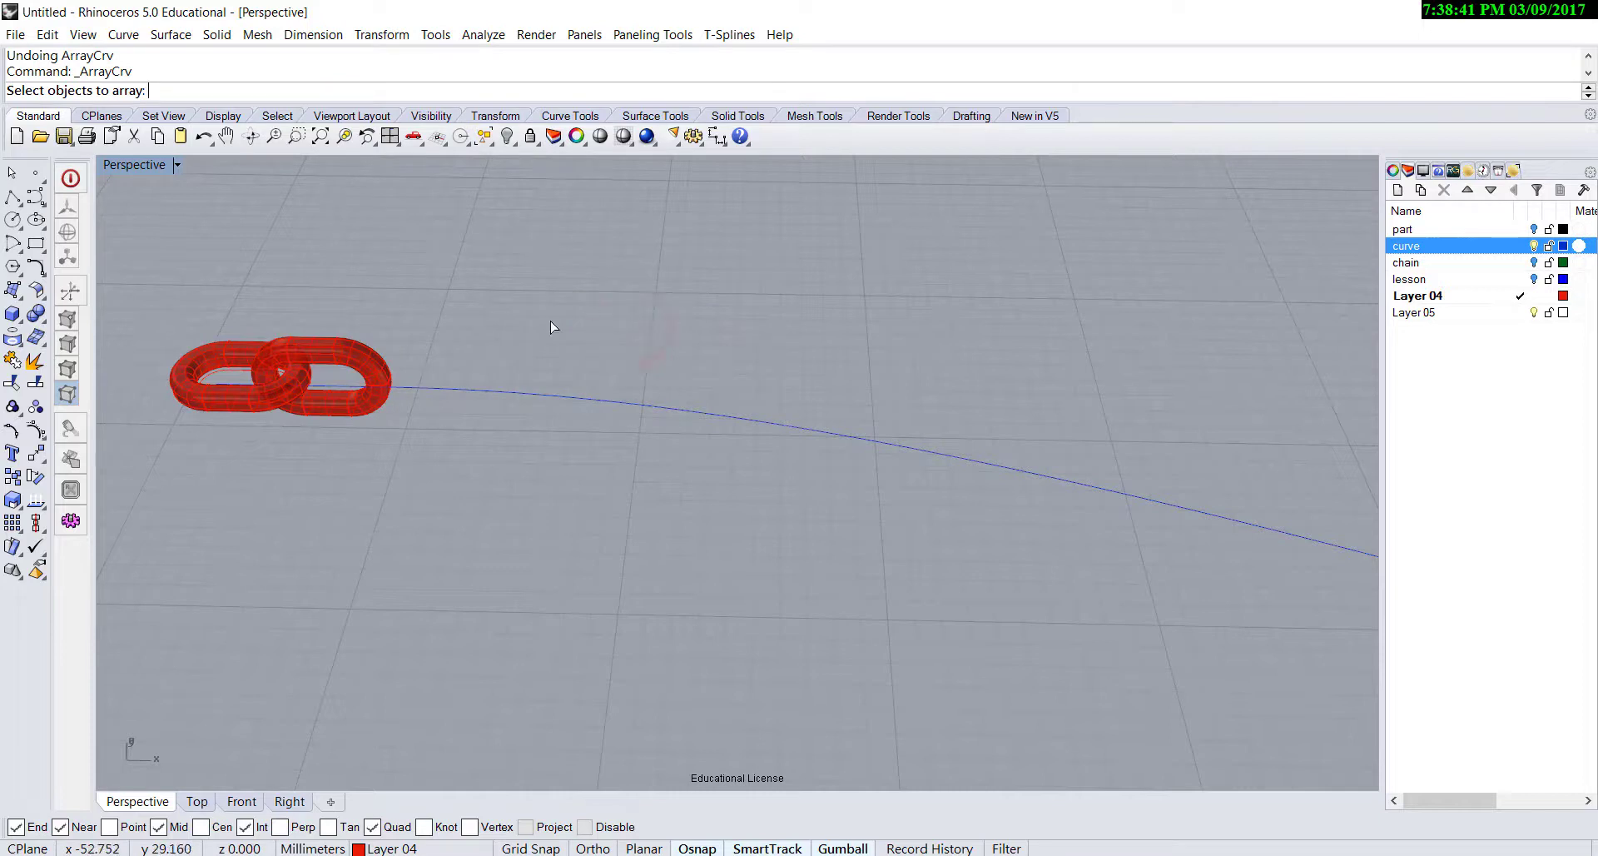
left_click(243, 410)
left_click(321, 408)
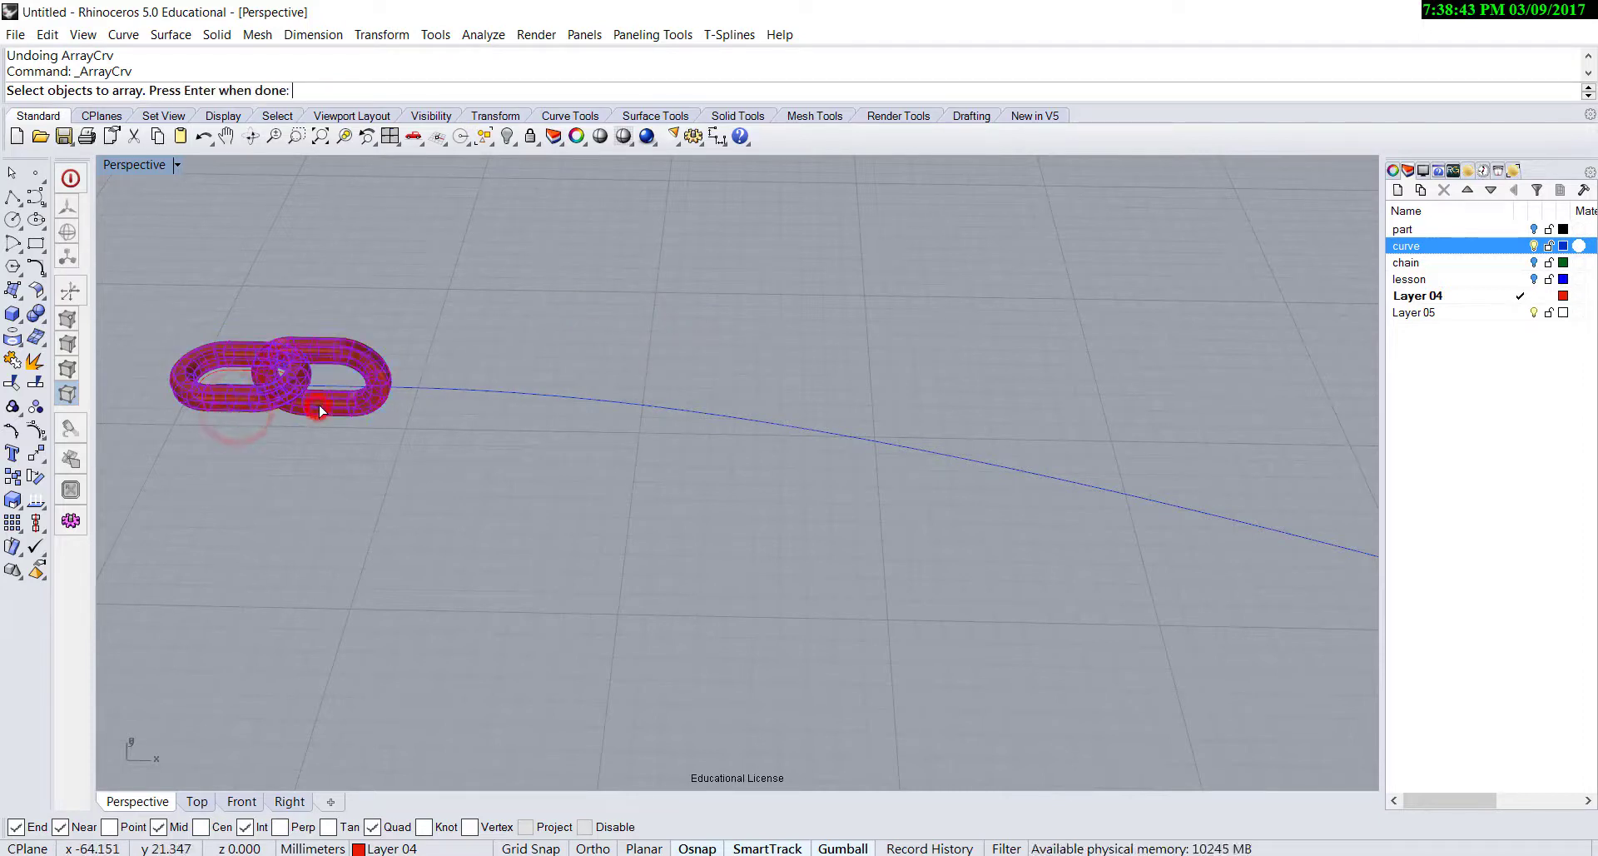
key("Return")
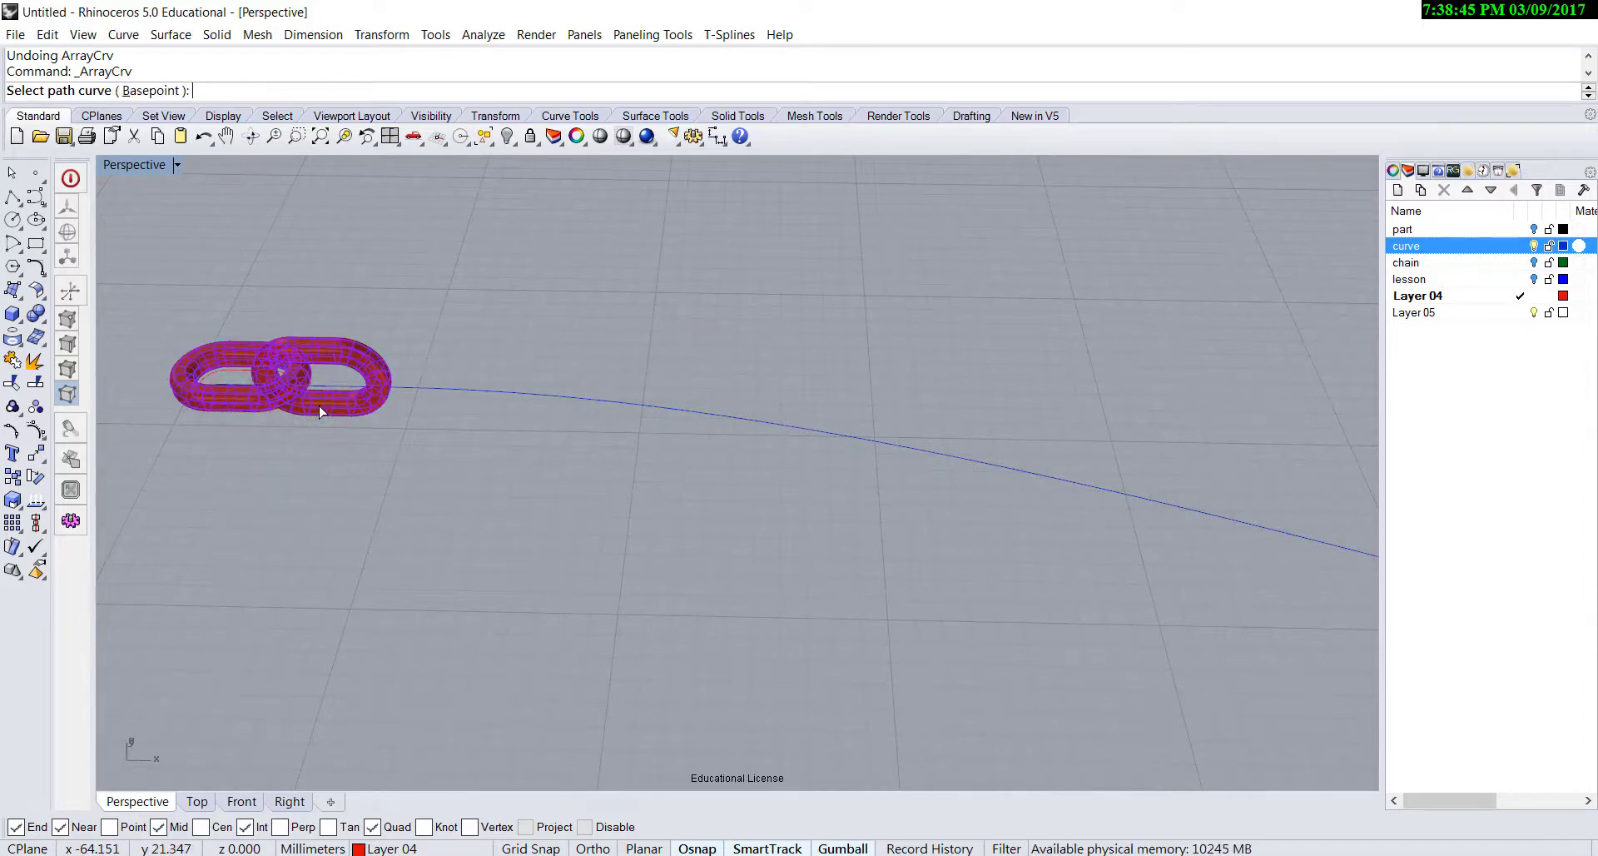
left_click(326, 391)
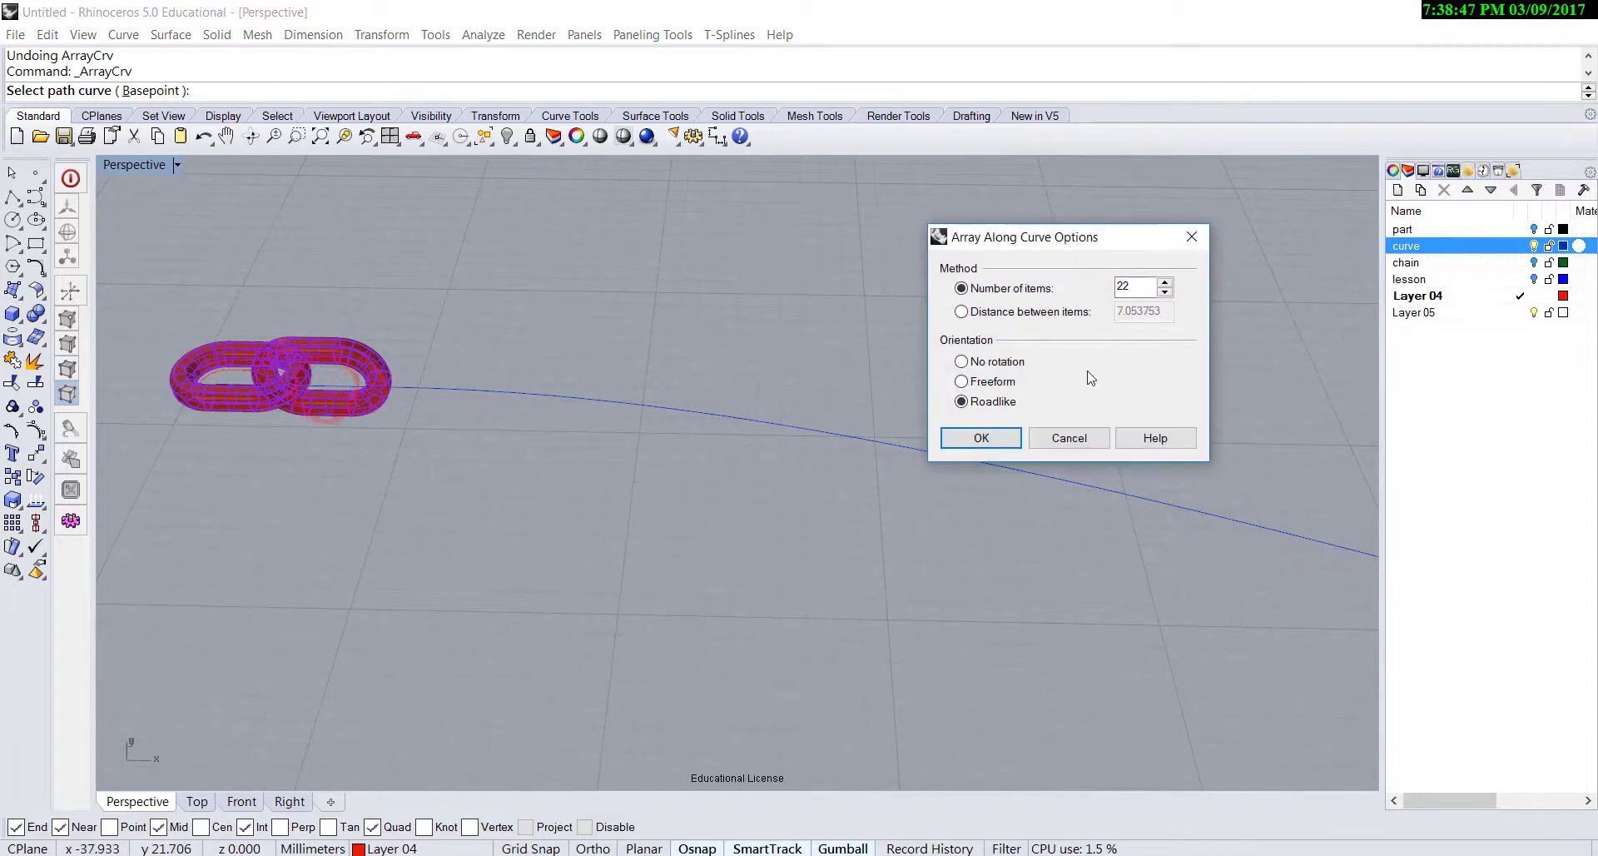
- Array 10 items along the curve, inspect the widely spaced links, then undo it
double_click(1142, 287)
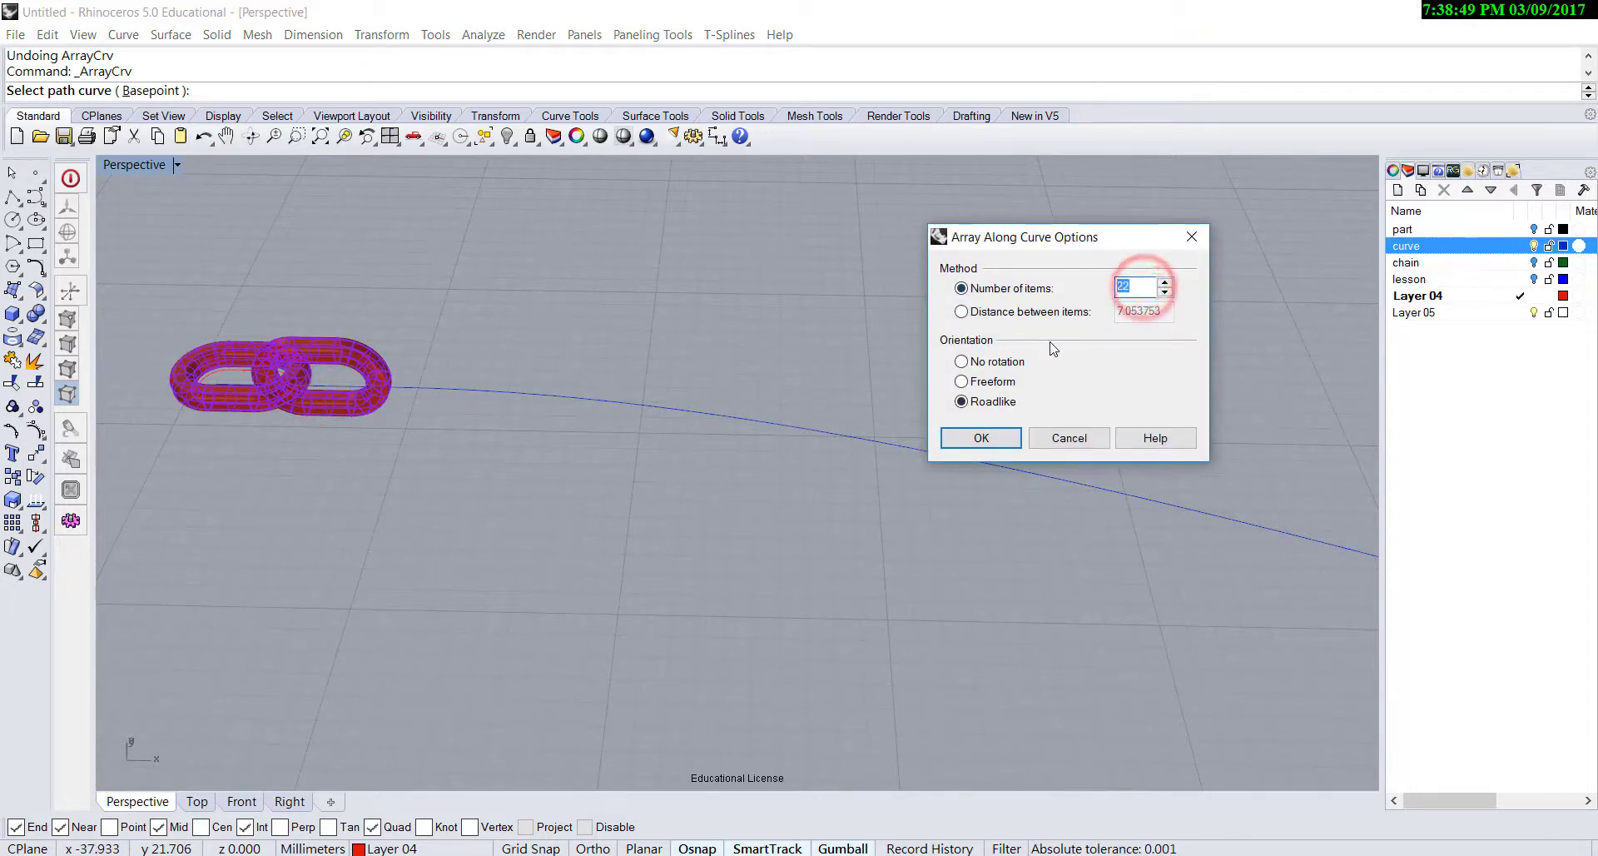
type("1")
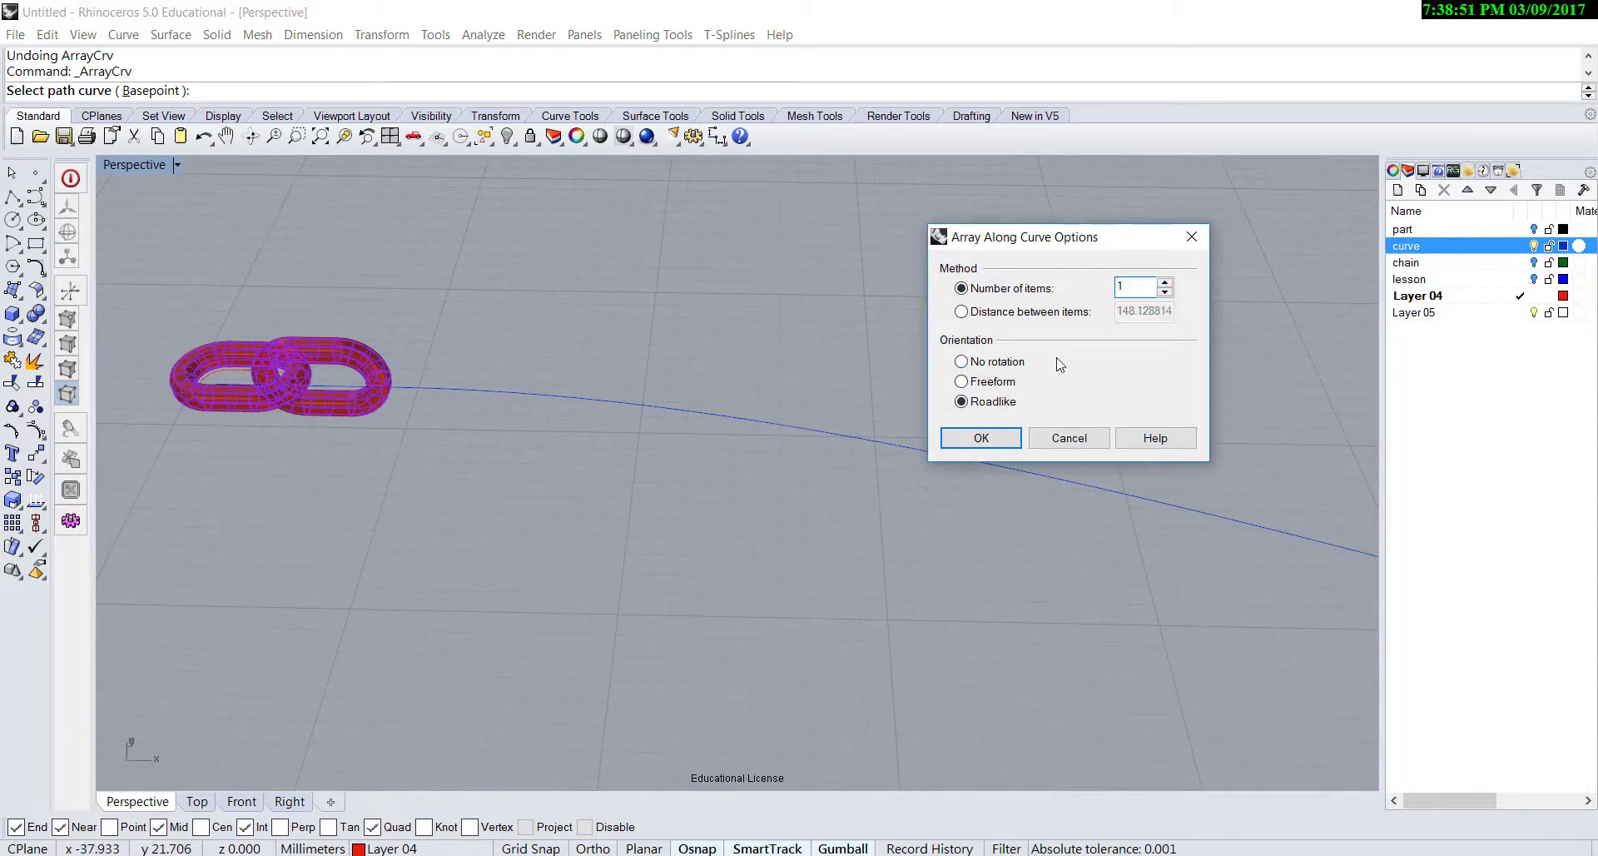
type("0")
left_click(1008, 438)
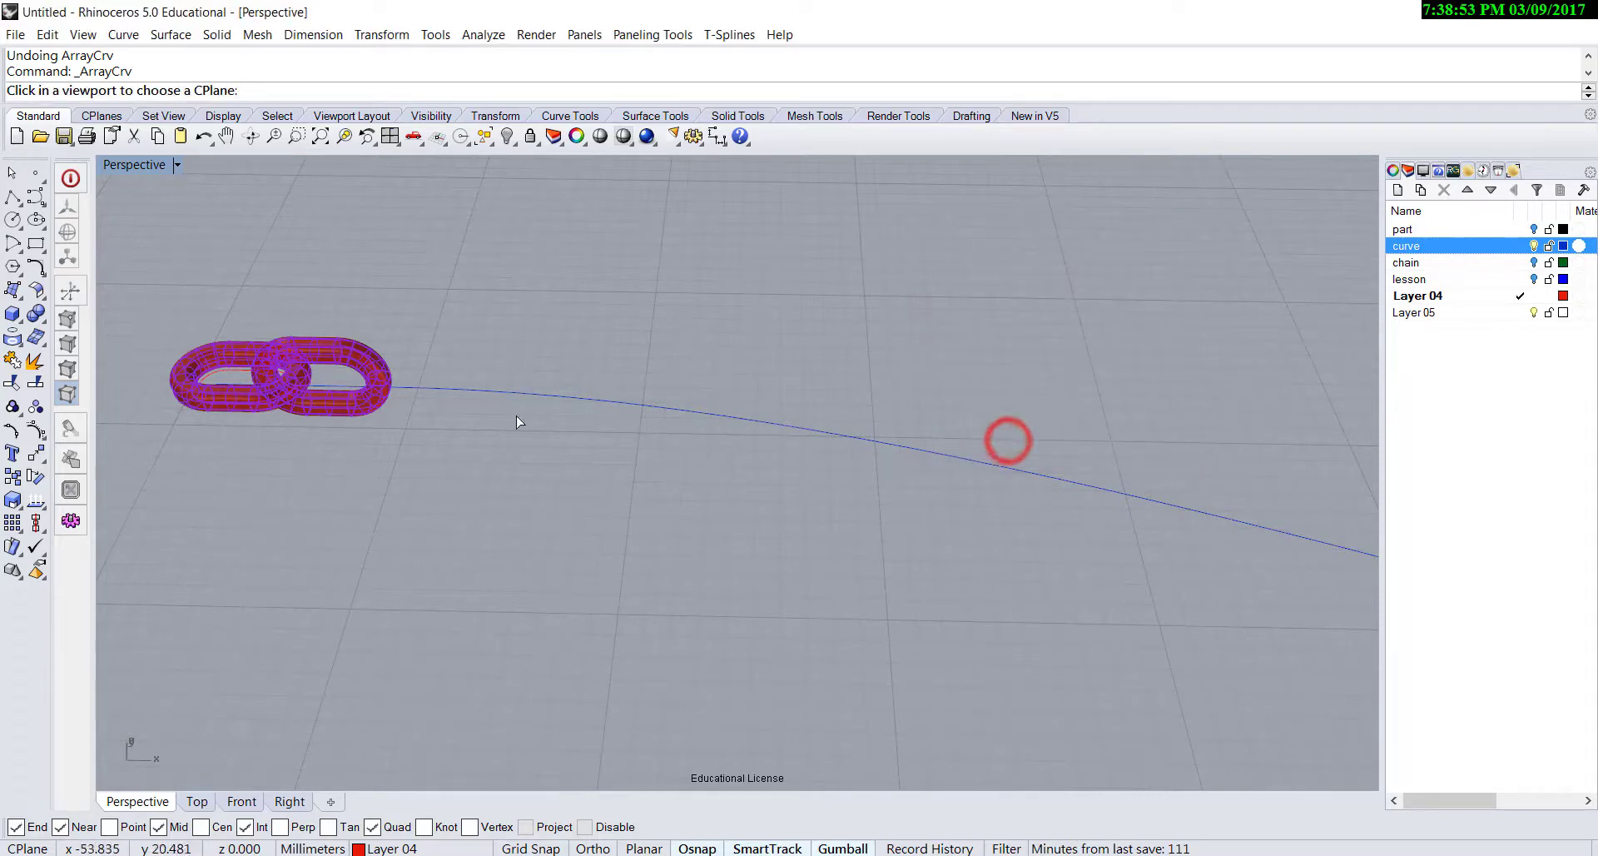
left_click(542, 481)
right_click_drag(672, 472, 739, 415)
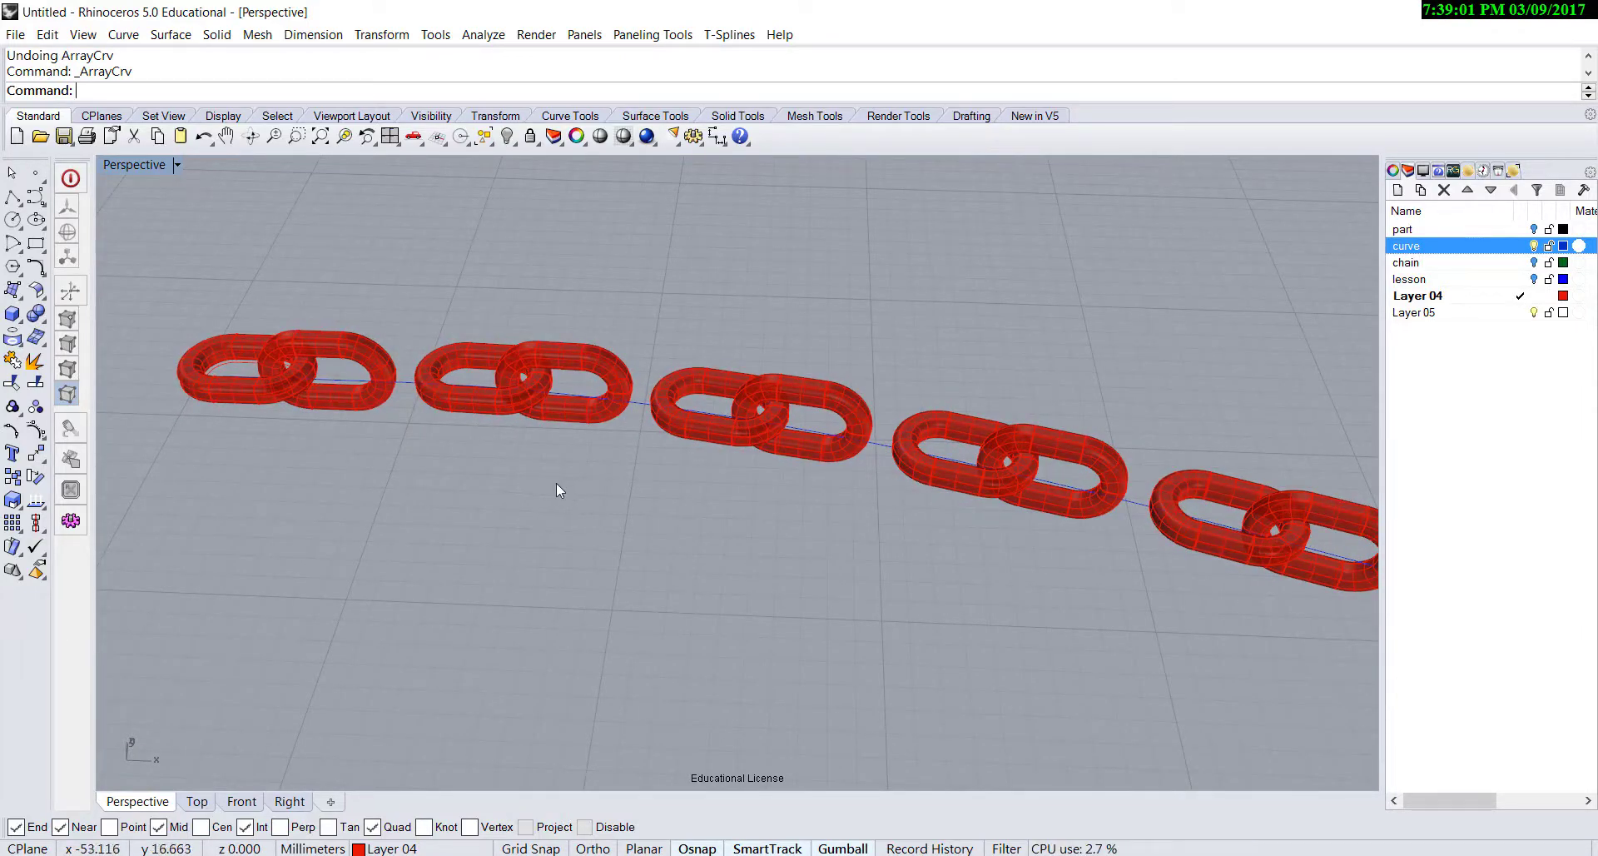
key("ctrl+z")
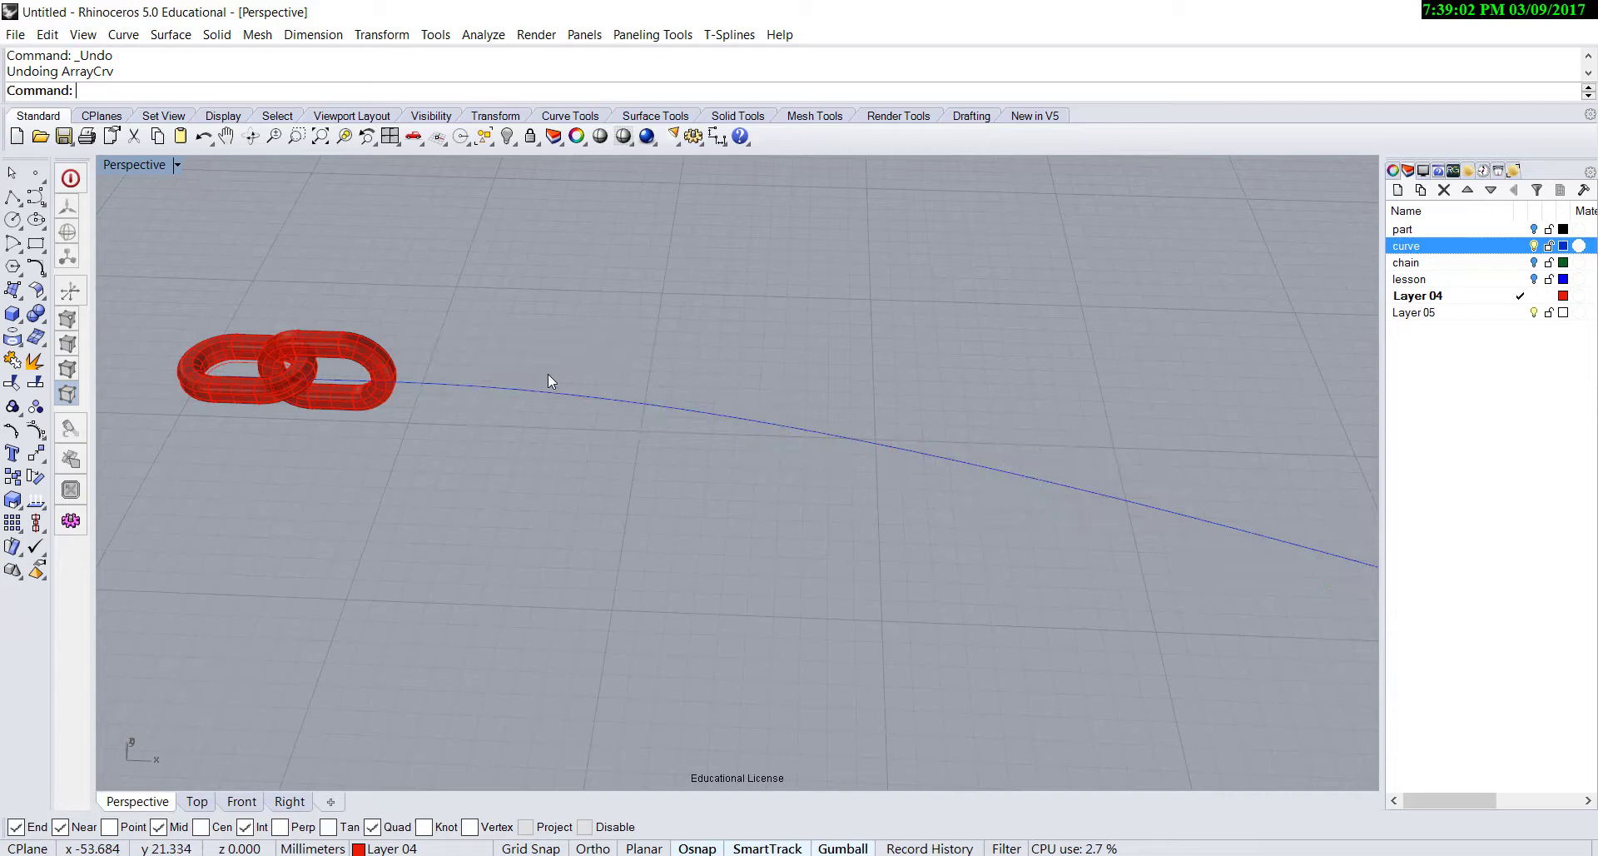
- Rerun ArrayCrv on both original links along the blue curve with 22 items, then pan along the chain
right_click(517, 334)
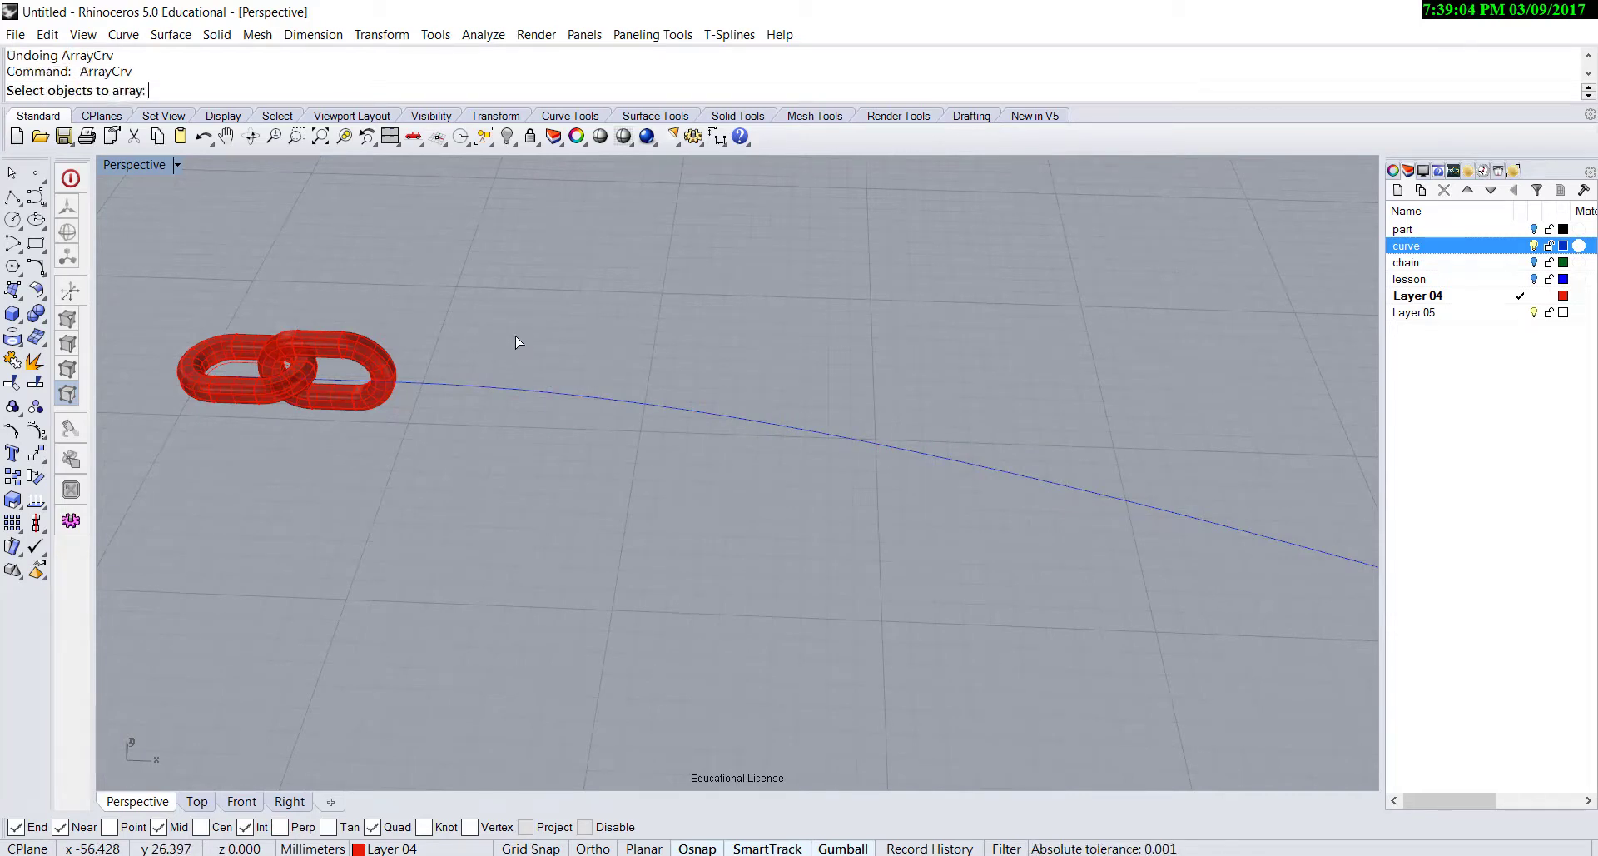
left_click(241, 404)
left_click(325, 403)
key("Return")
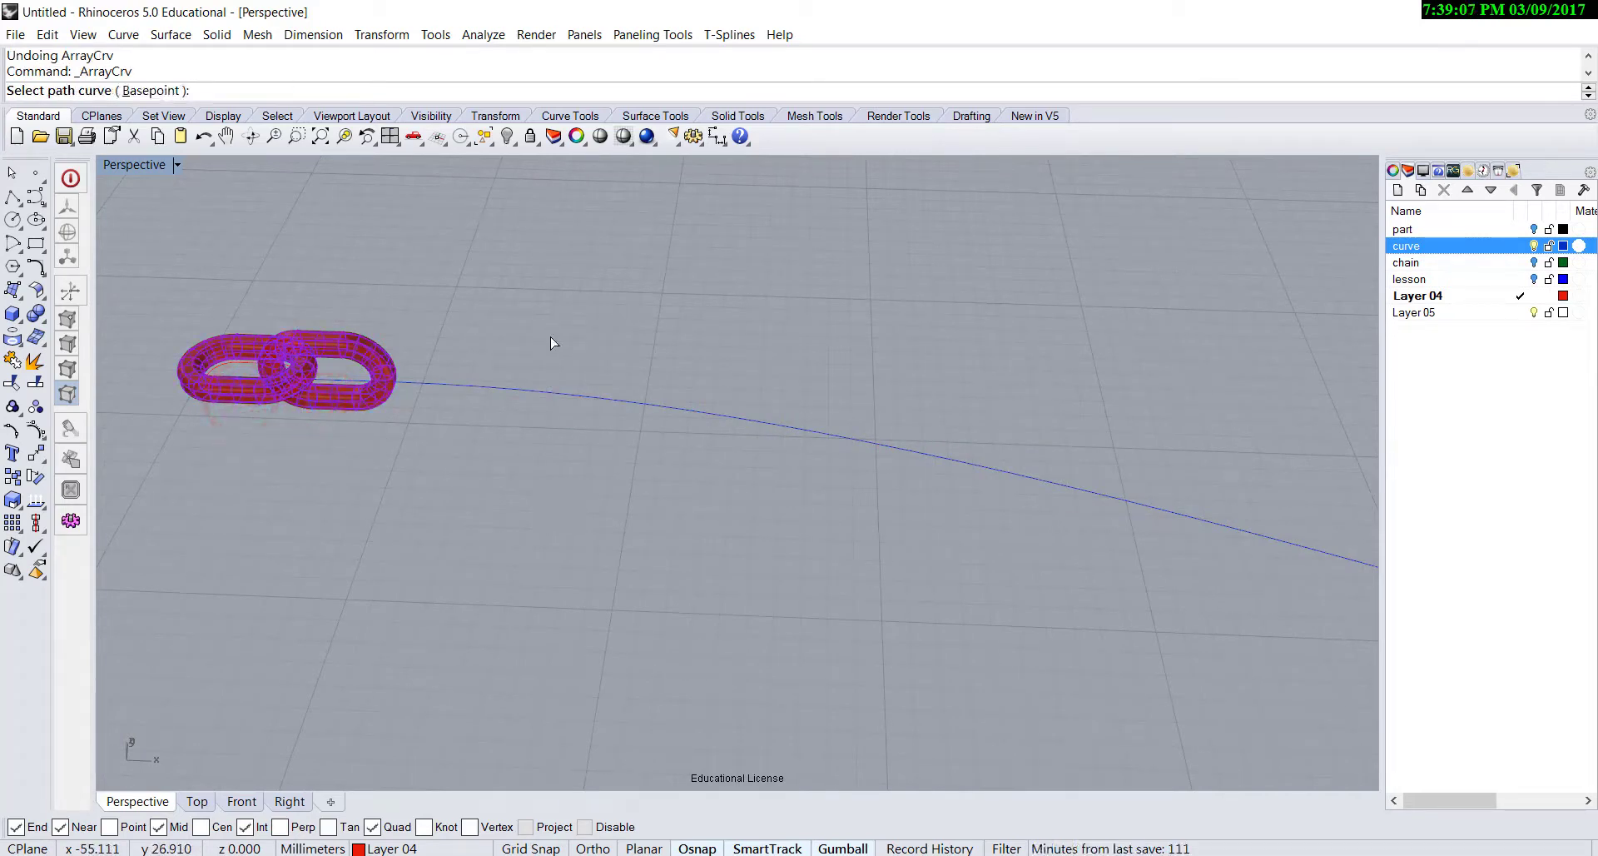
left_click(469, 384)
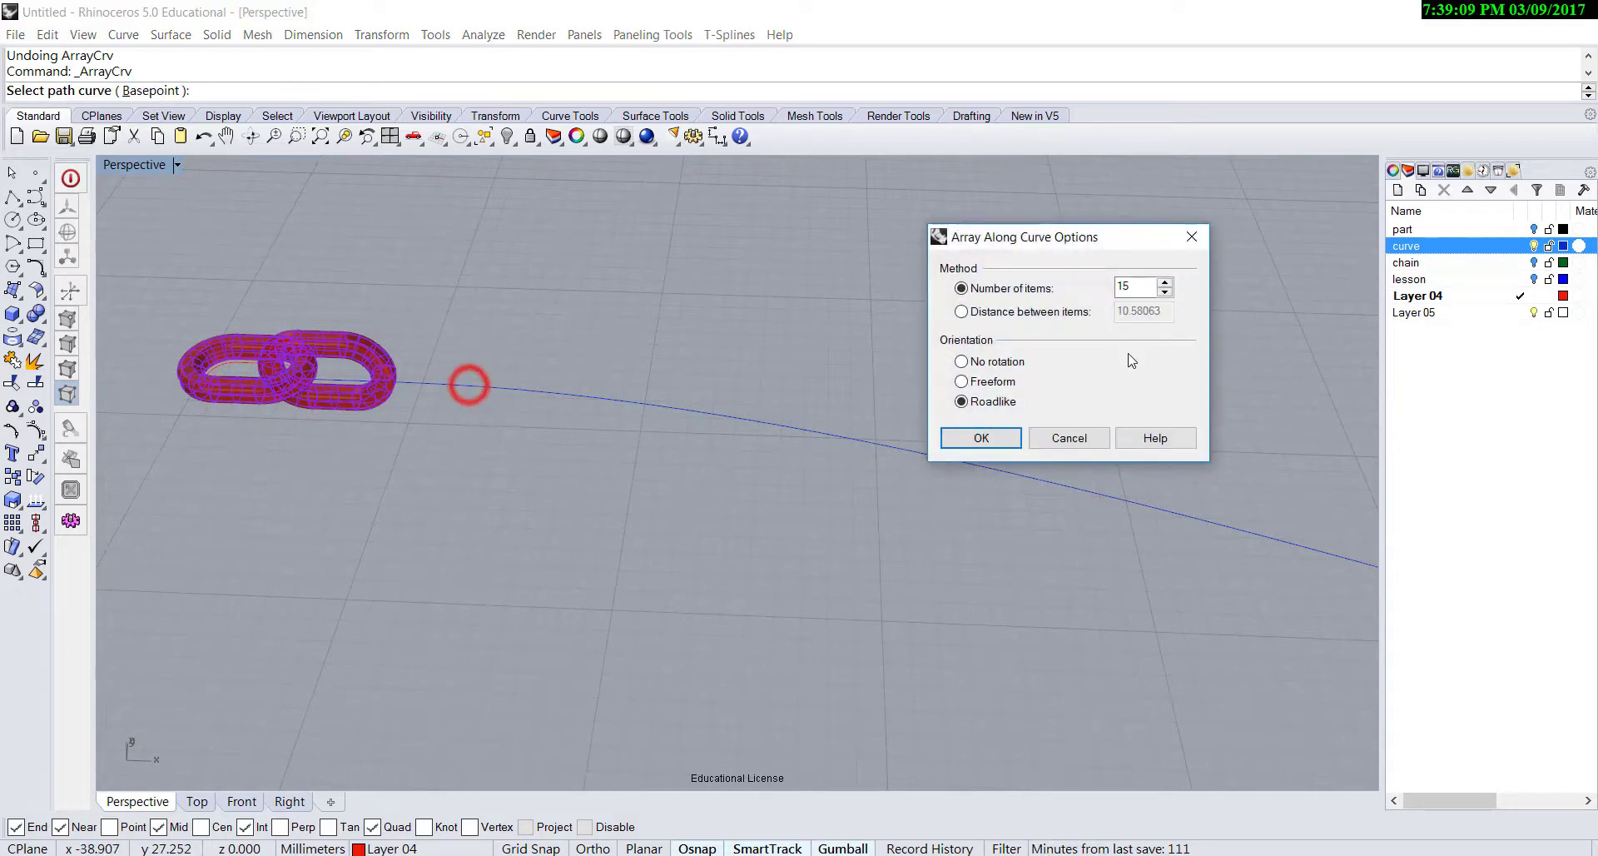
double_click(1140, 287)
type("22")
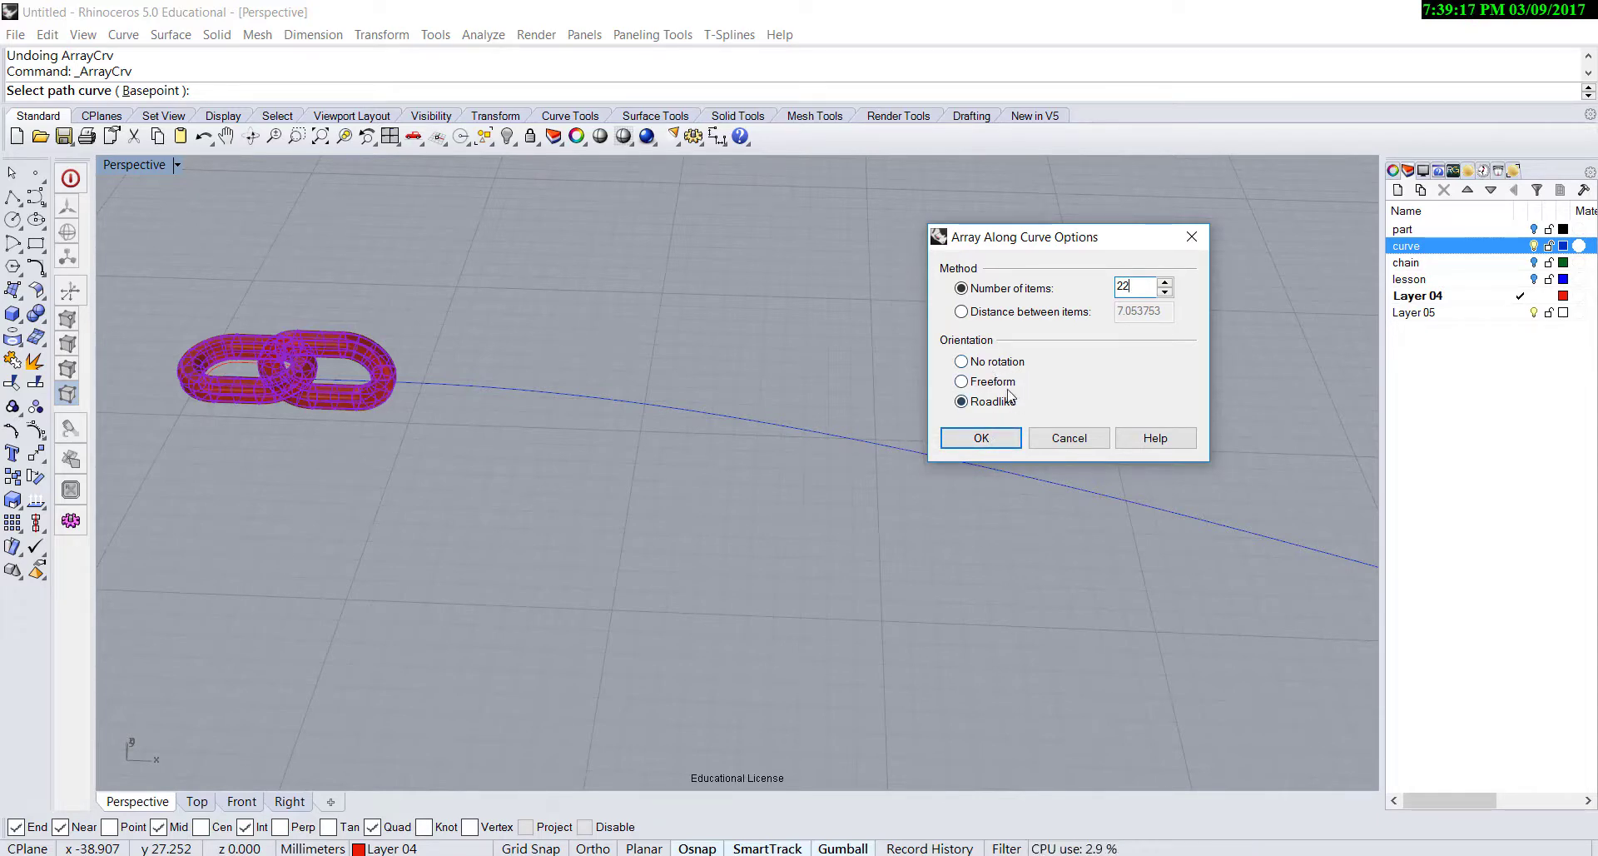
left_click(986, 439)
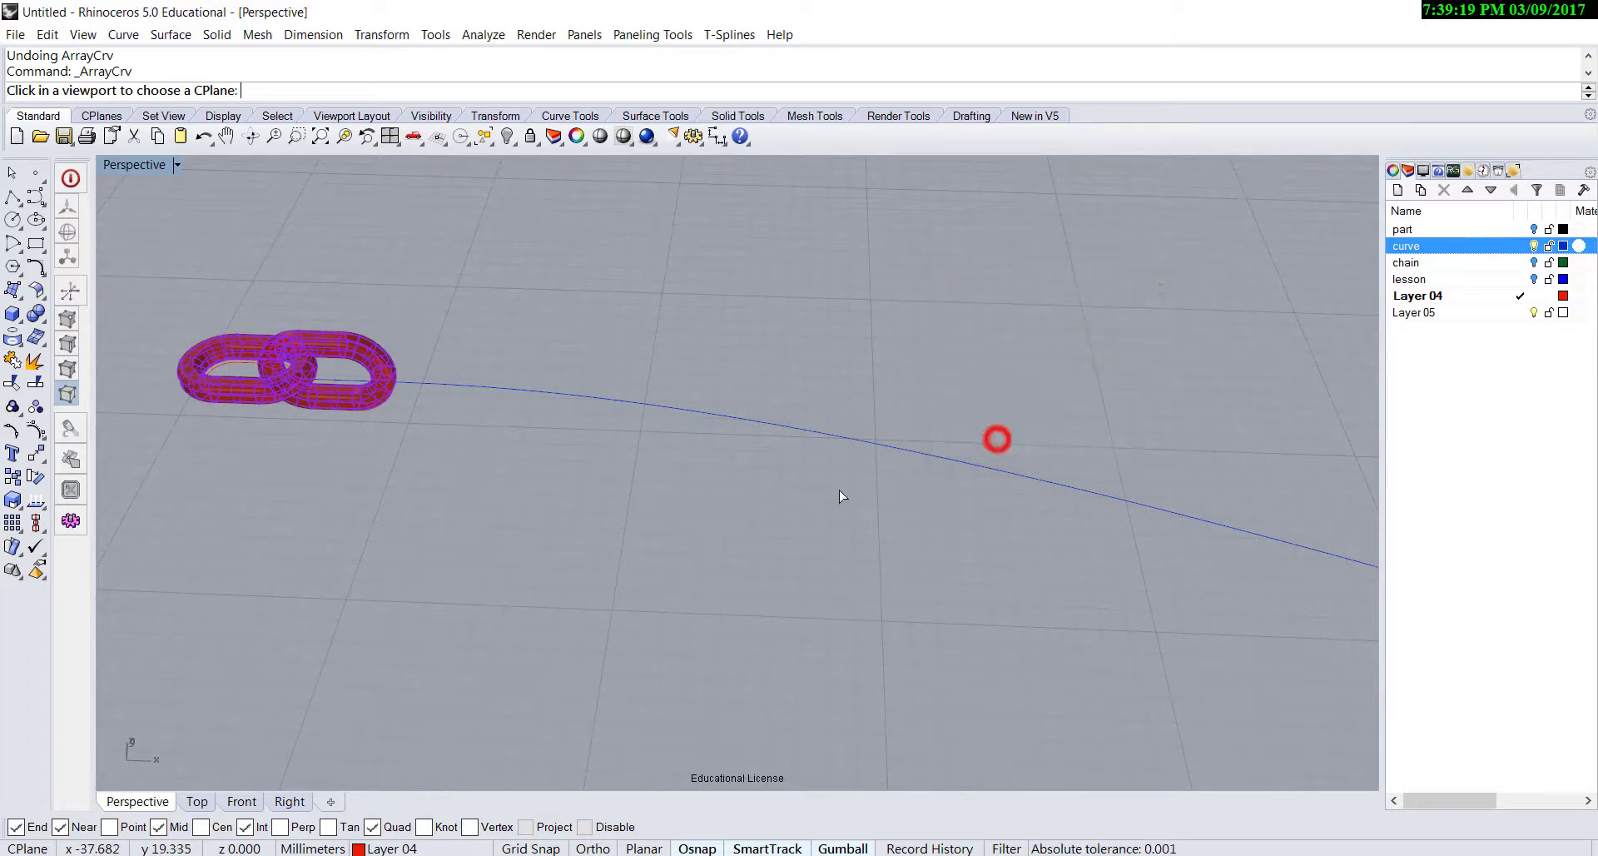
left_click(452, 484)
scroll(770, 564, "down", 2)
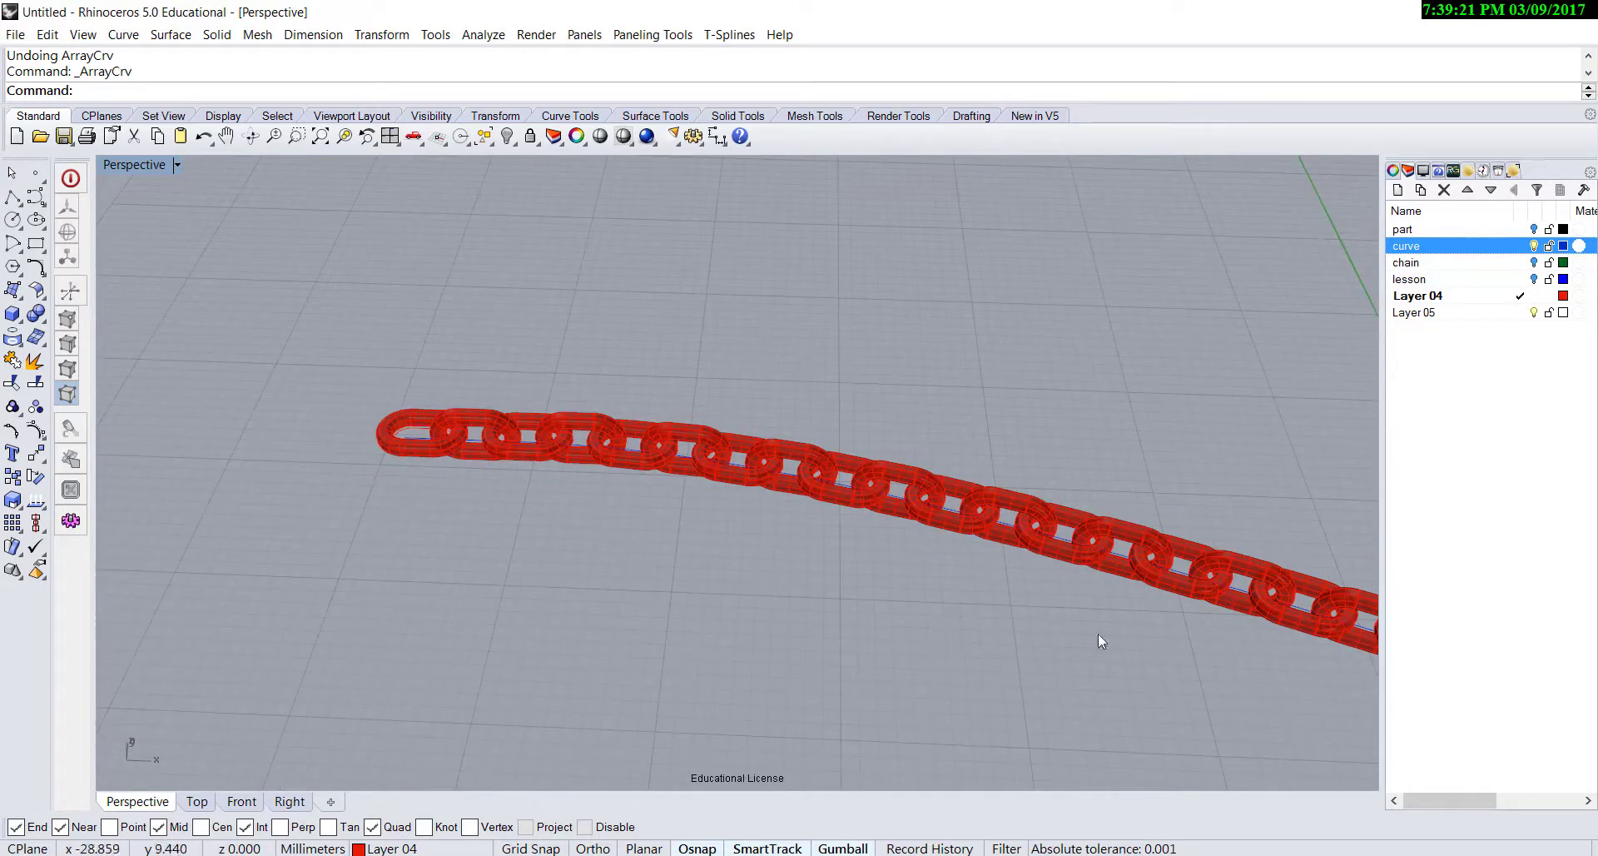
right_click_drag(1099, 642, 917, 567, "shift")
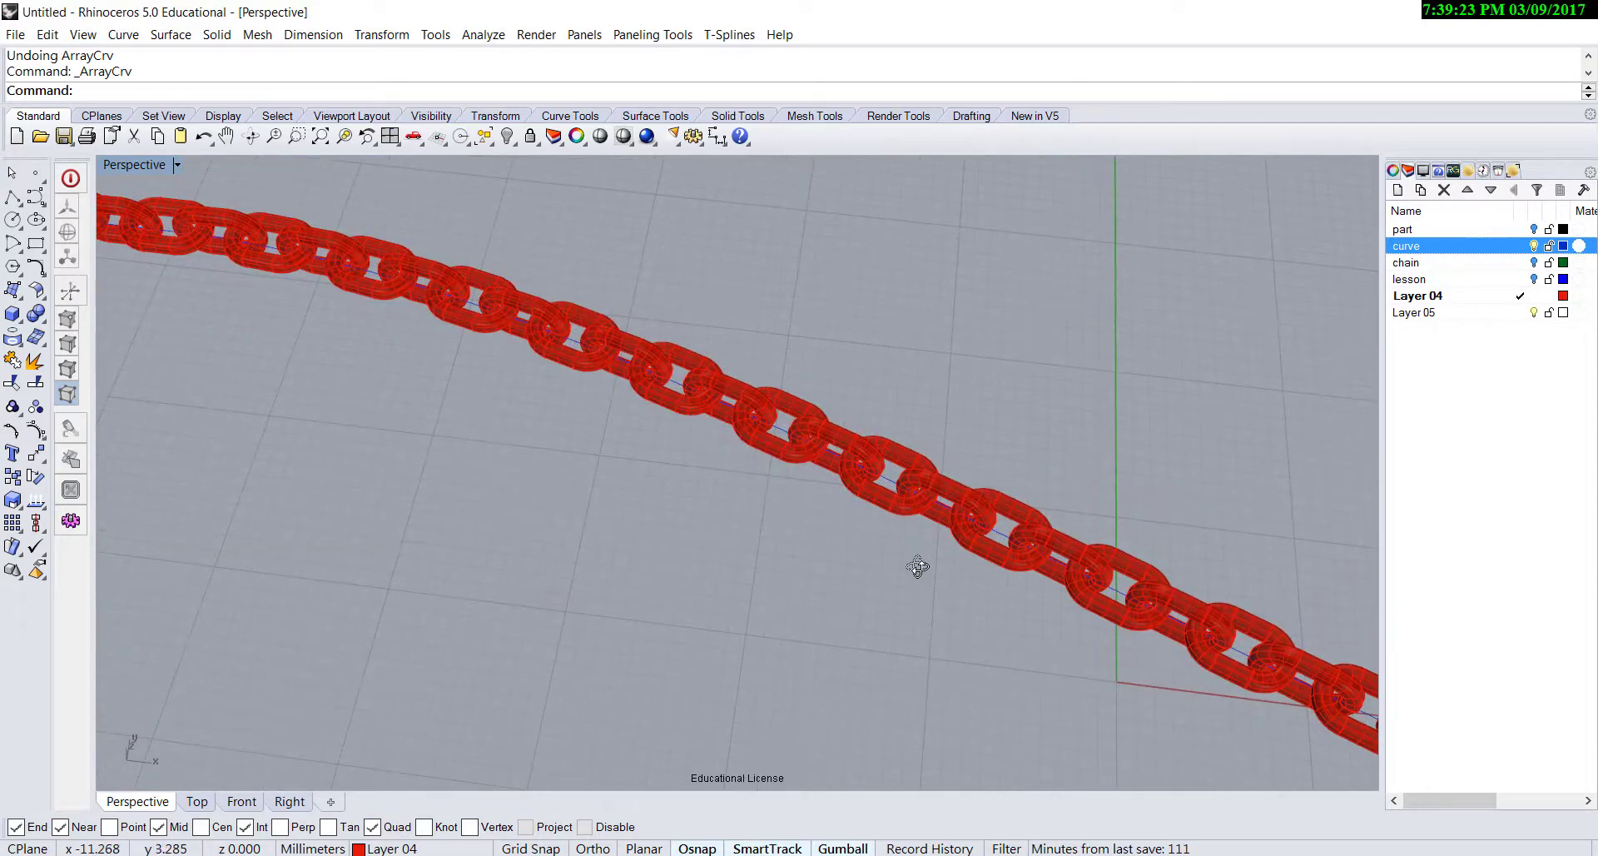